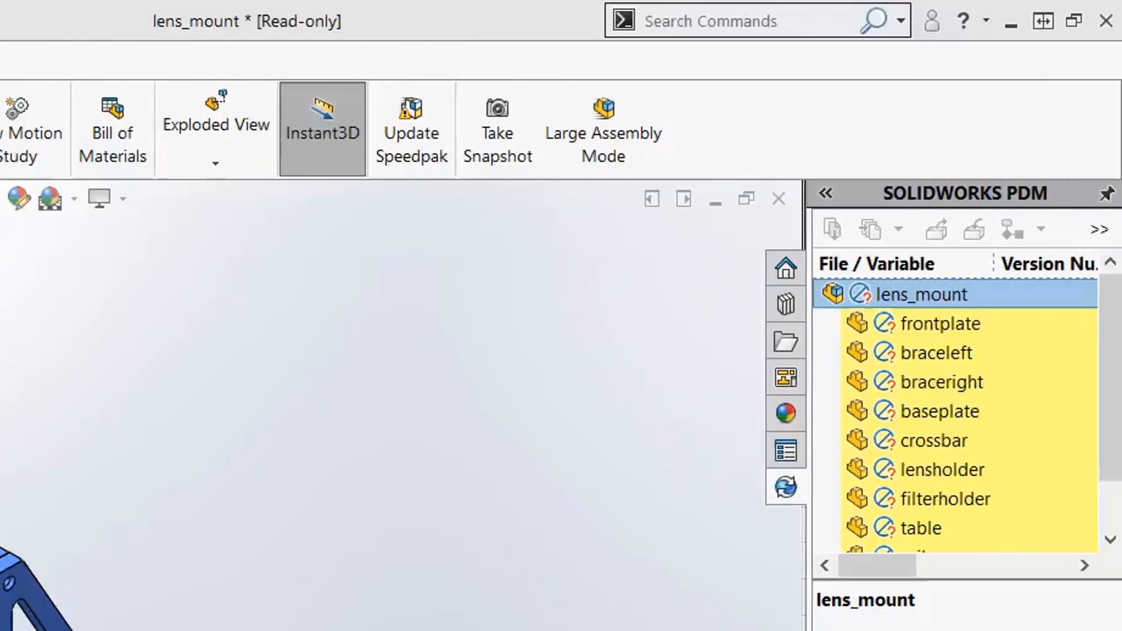
click(986, 18)
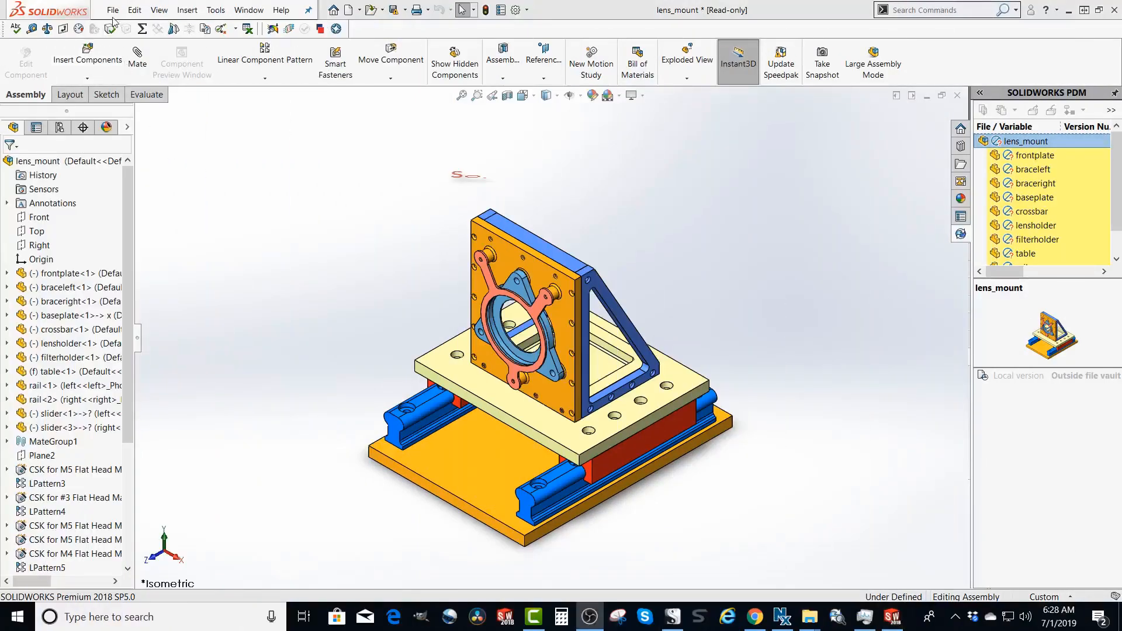
click(112, 11)
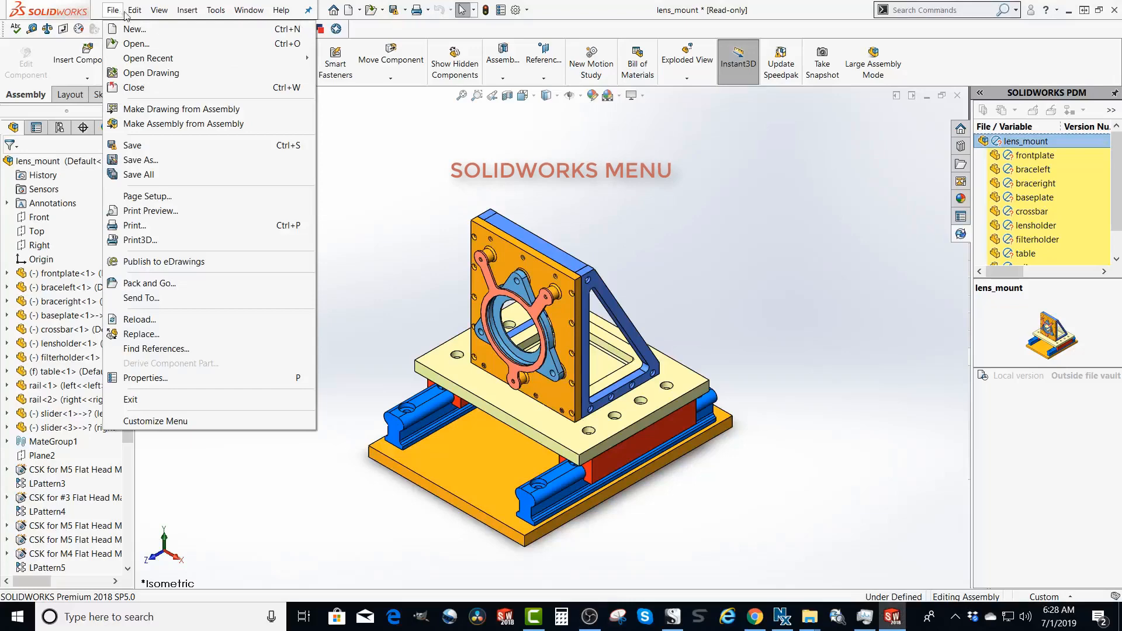
mouse_move(131, 15)
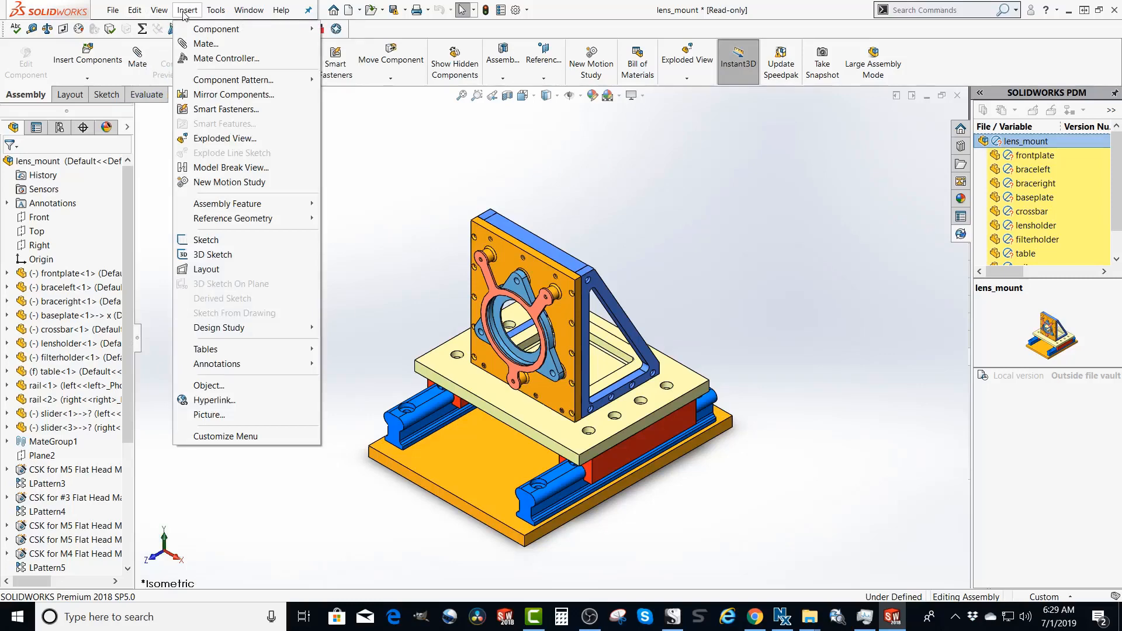
click(161, 12)
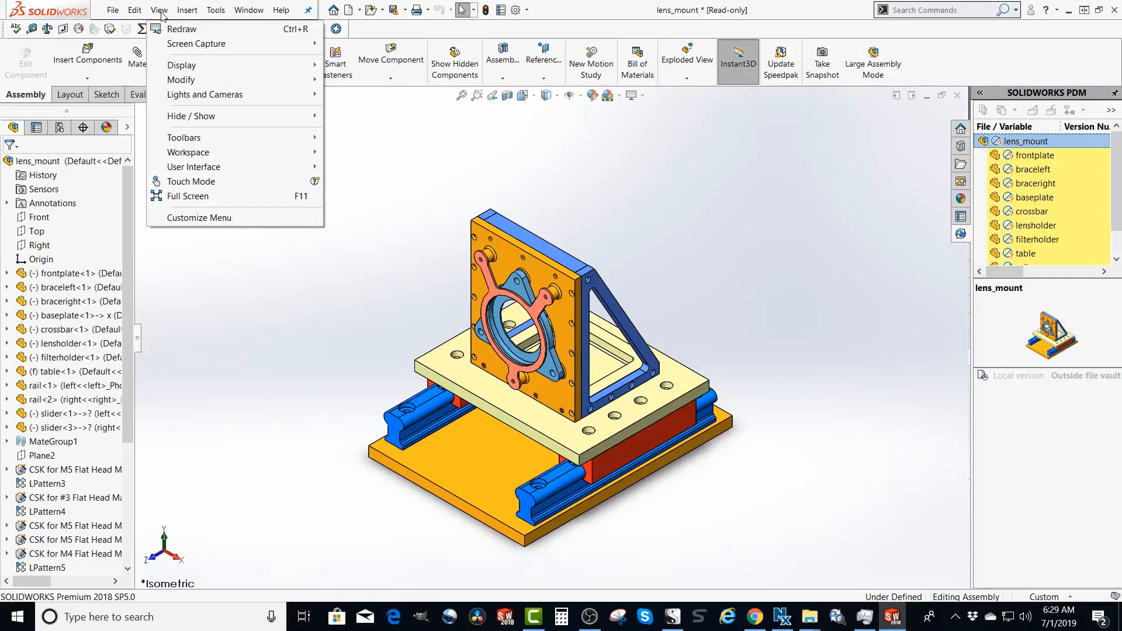
click(161, 12)
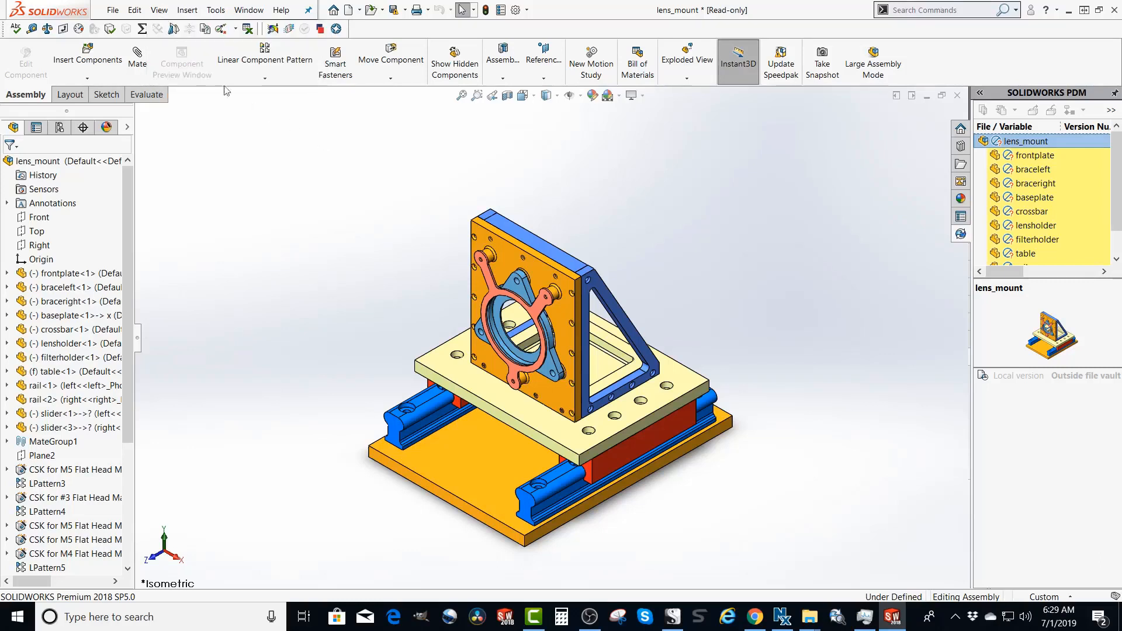
- Customize the View menu so that the Full Screen command is hidden
click(161, 12)
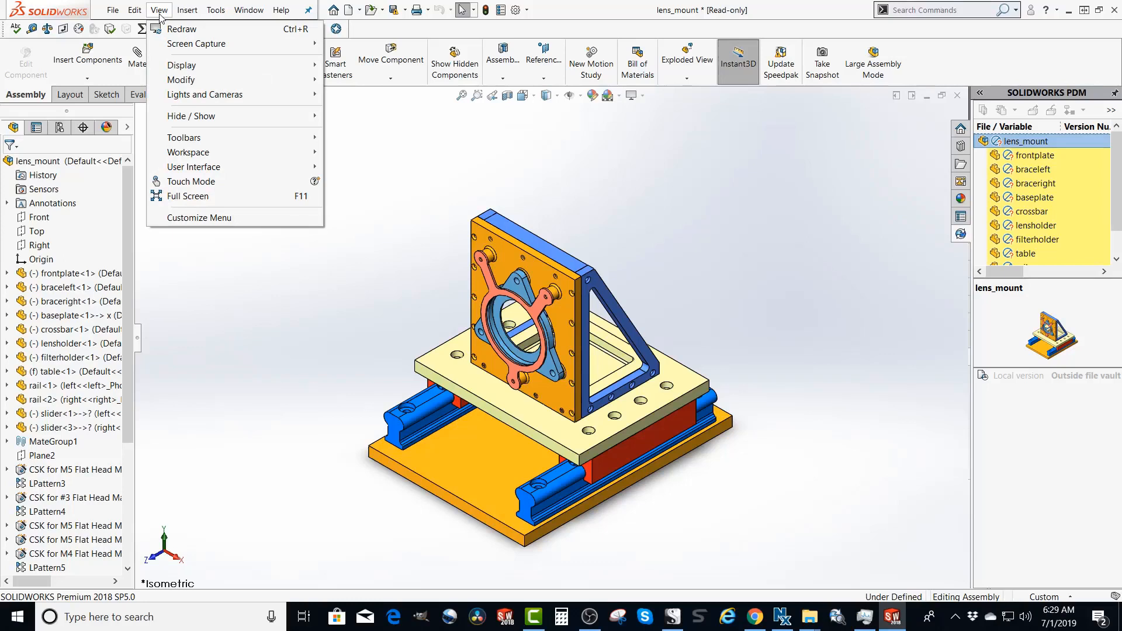
click(195, 218)
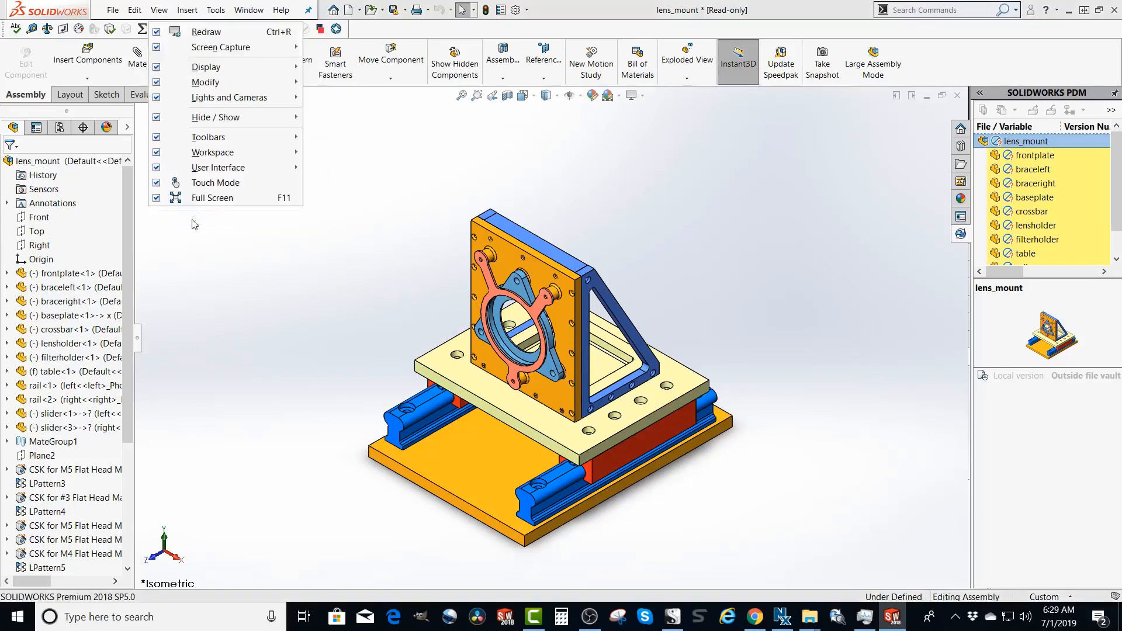
click(157, 198)
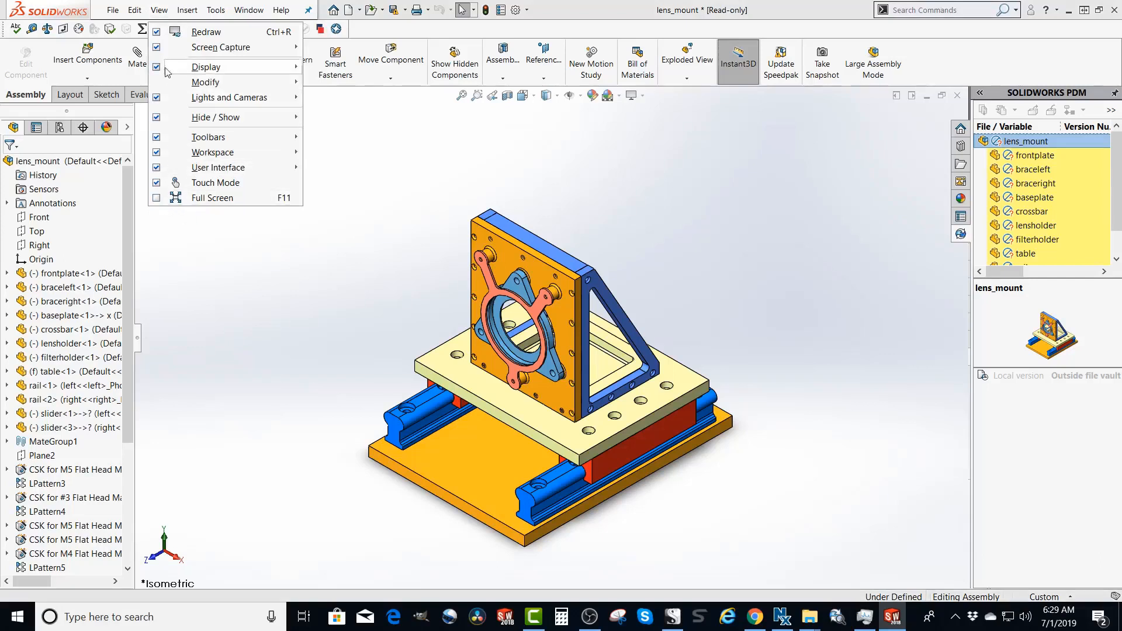
click(159, 10)
- Restore the Full Screen command in the View menu's customization
click(158, 10)
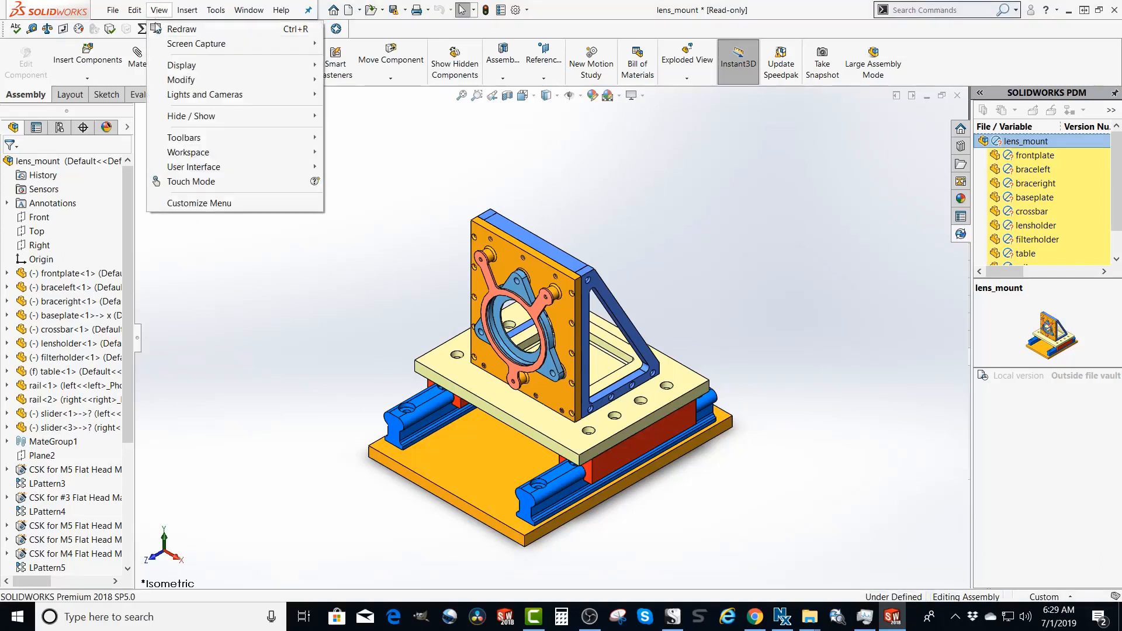
click(185, 204)
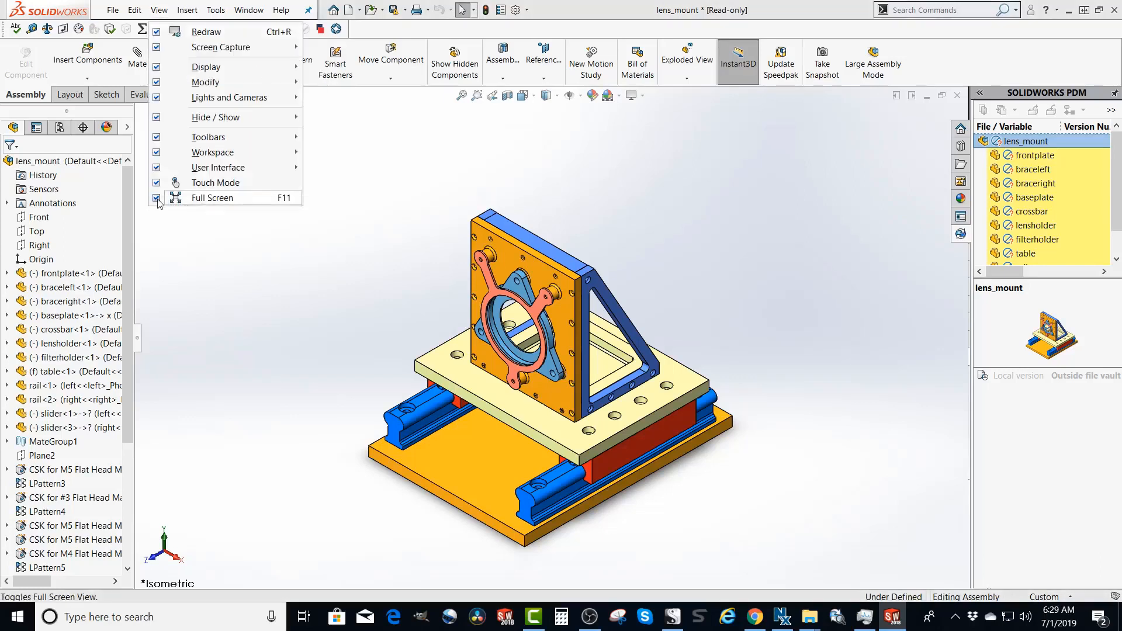
click(158, 10)
click(158, 10)
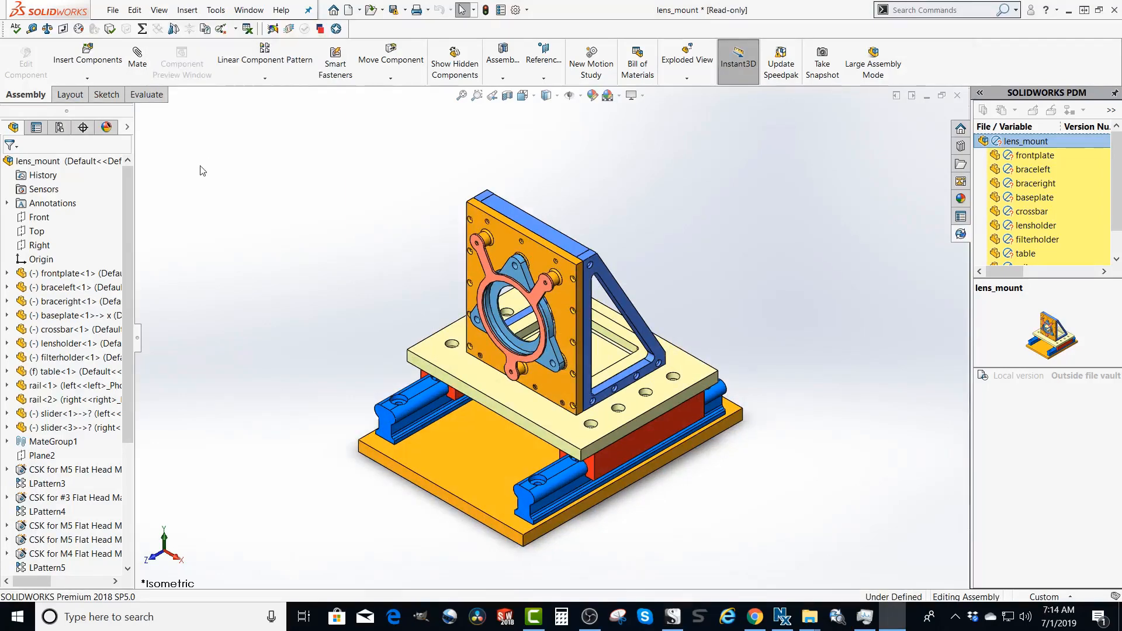
- Open the assembly's file properties and view the Document Properties in the options
click(113, 11)
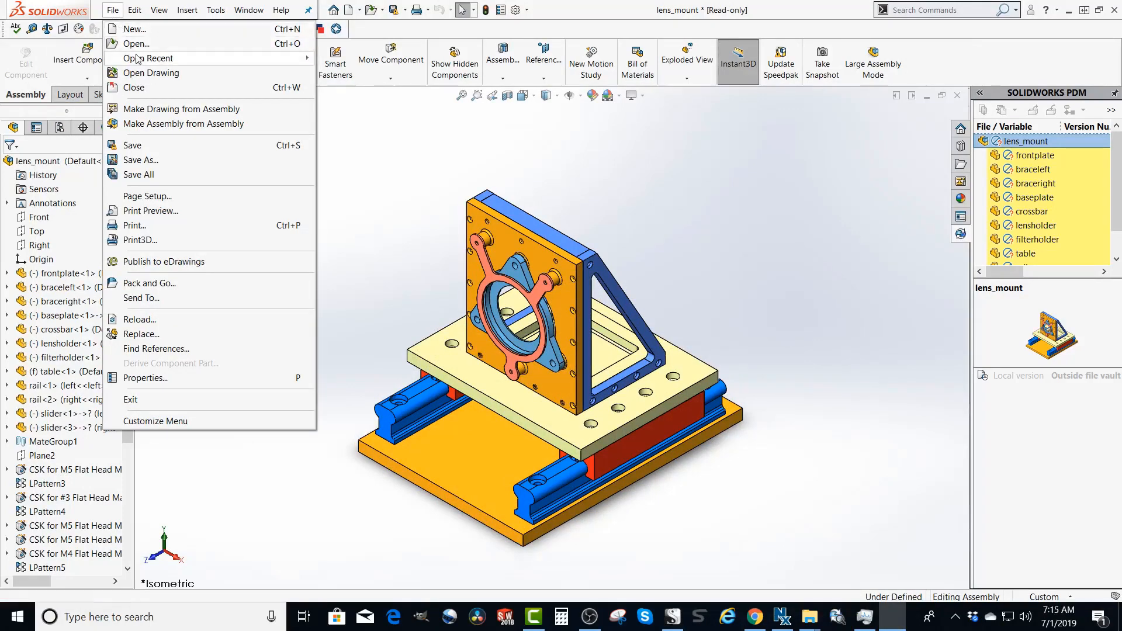
click(167, 379)
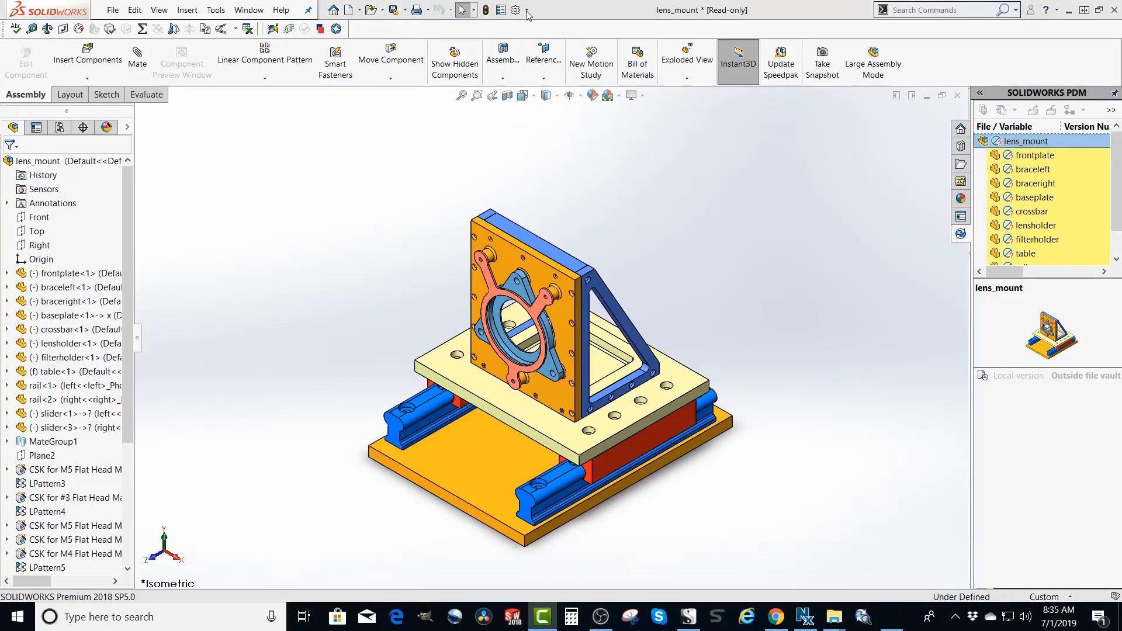
click(527, 10)
click(531, 25)
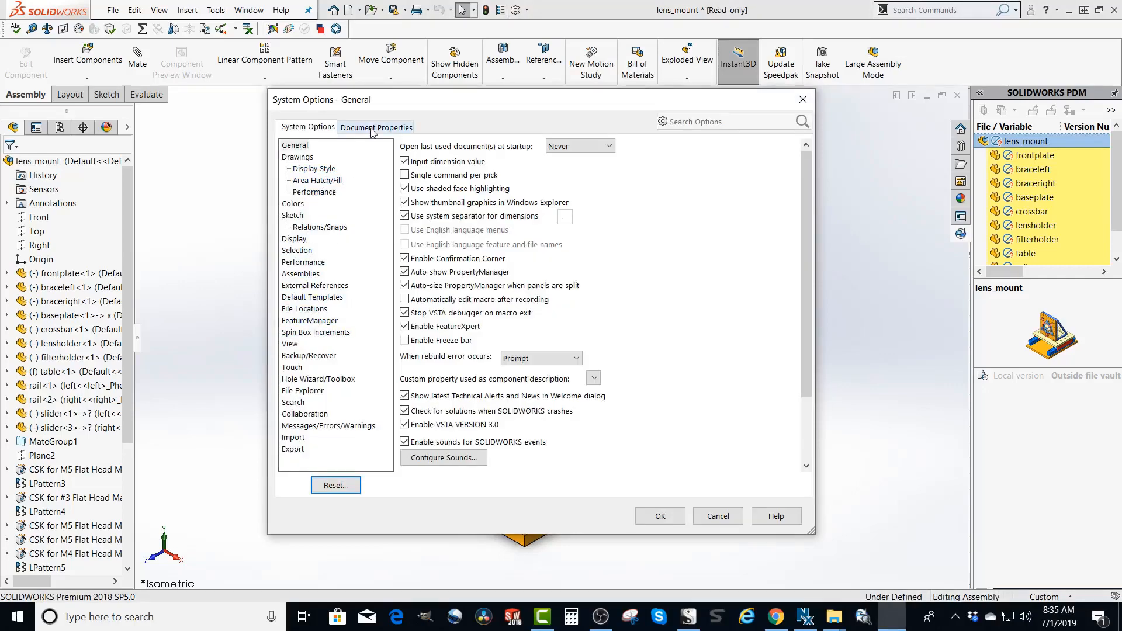
click(373, 130)
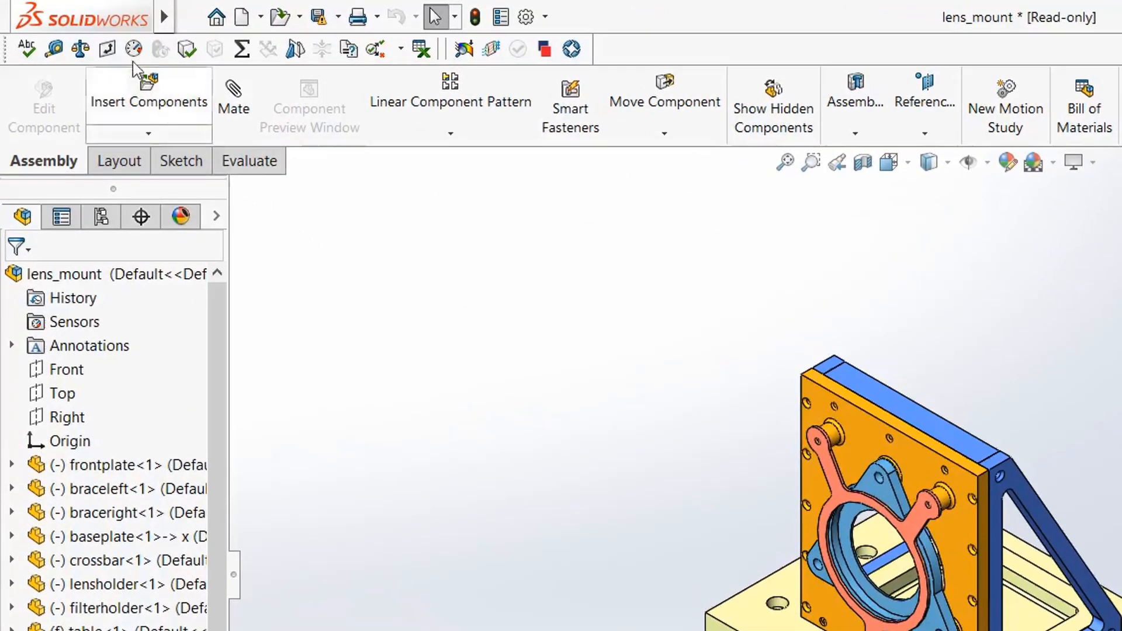
- Reveal the collapsed main menu and pin it so it stays displayed
mouse_move(108, 18)
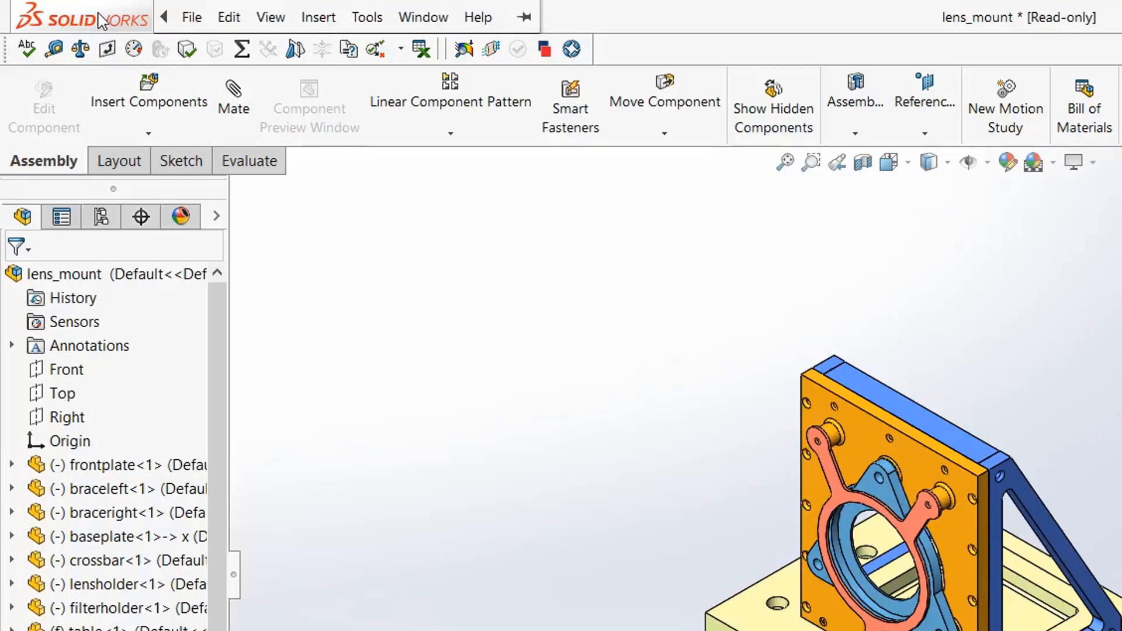
click(473, 18)
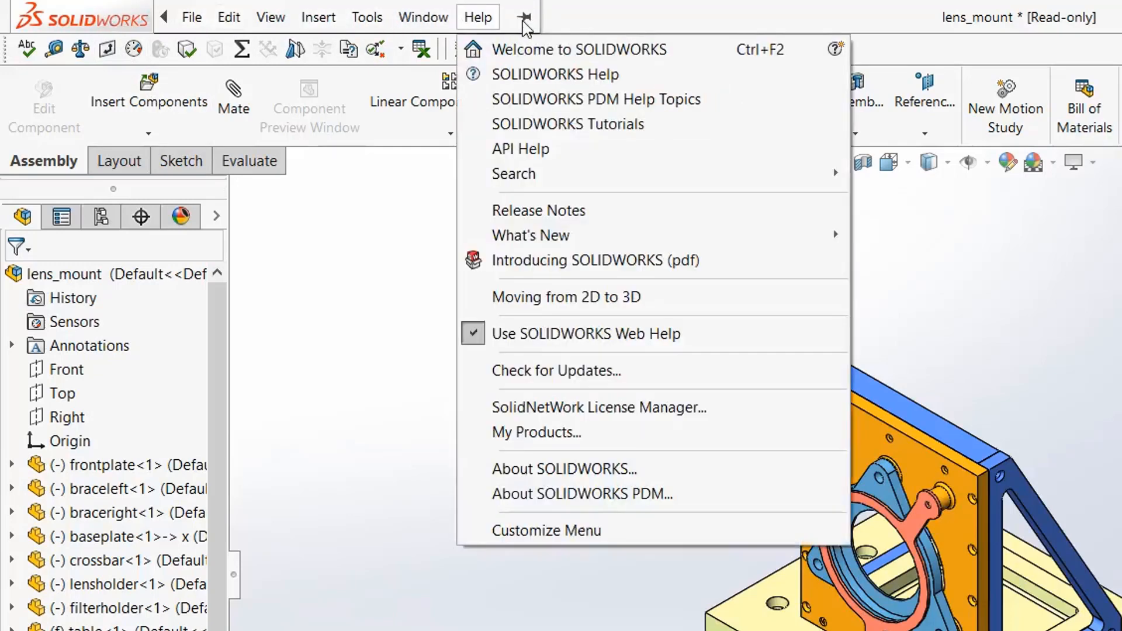
click(524, 19)
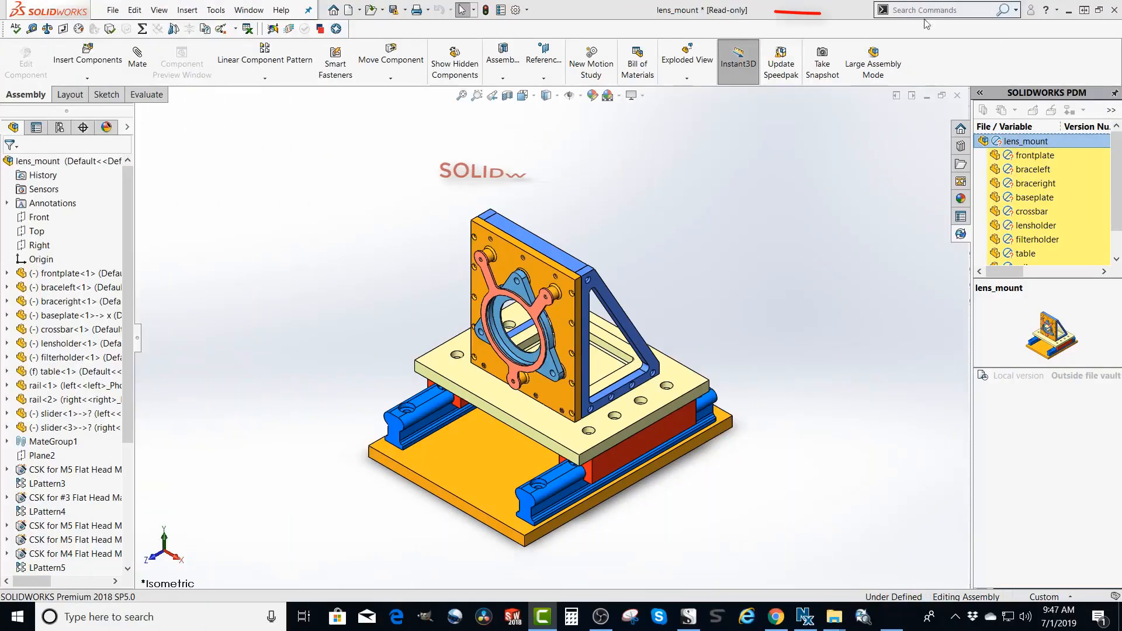
- Search the commands for "sketch" and run the Sketch command from the results
click(924, 11)
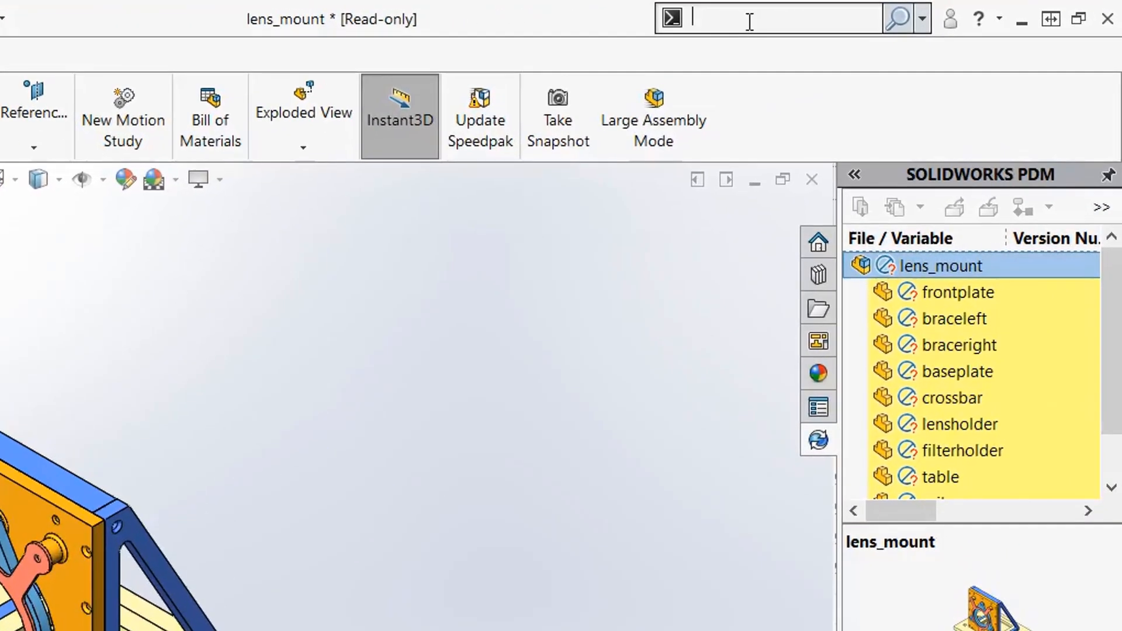
text(sketch)
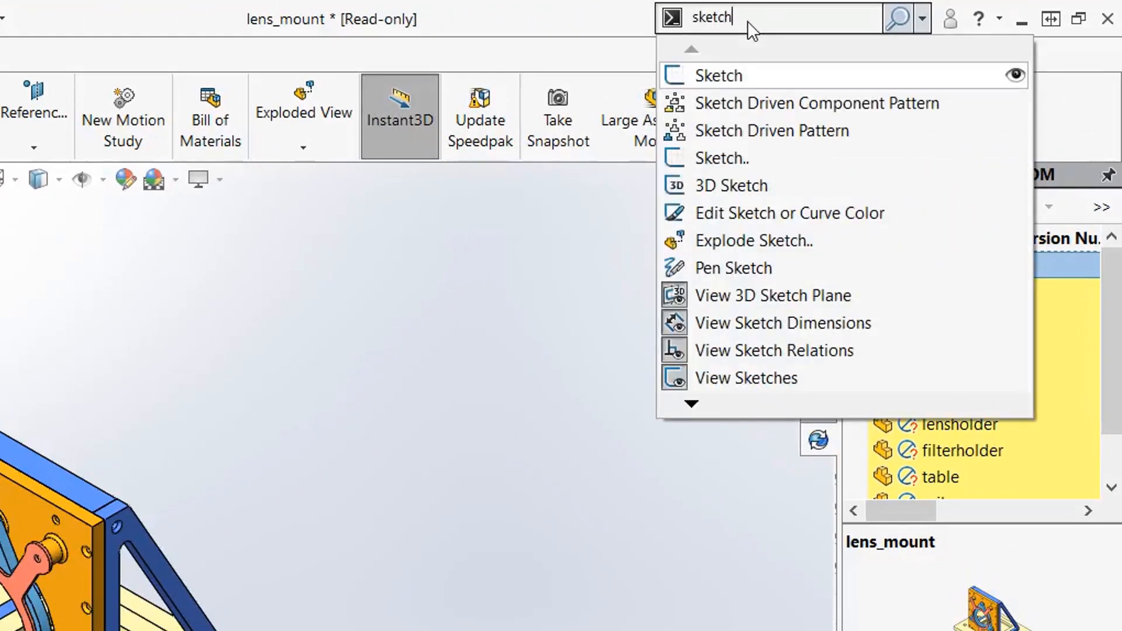
click(703, 73)
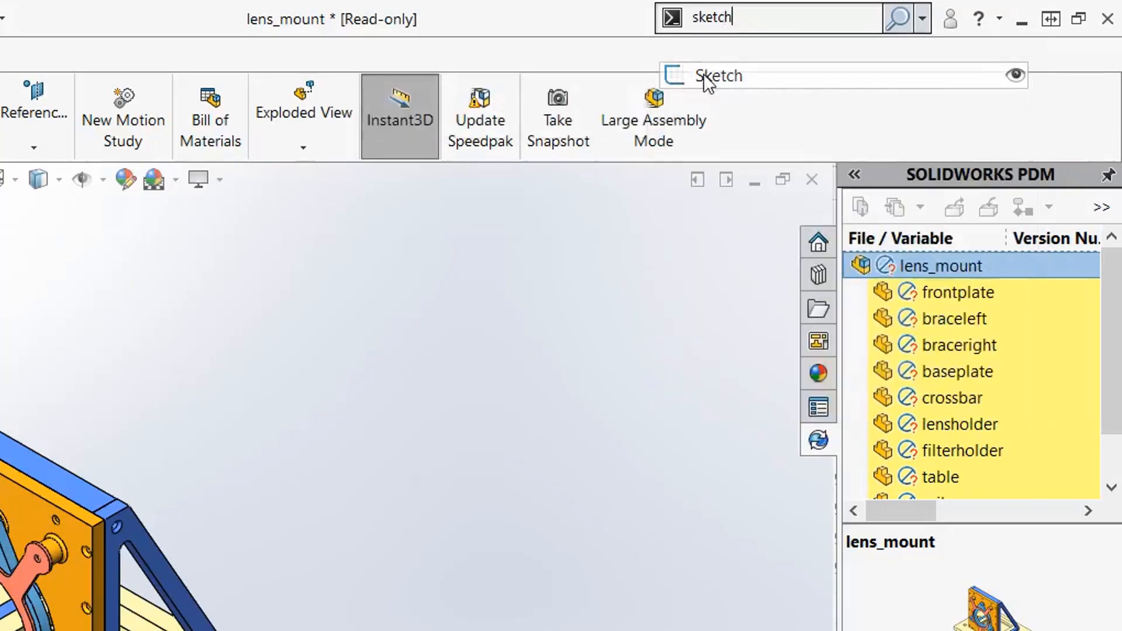
click(32, 507)
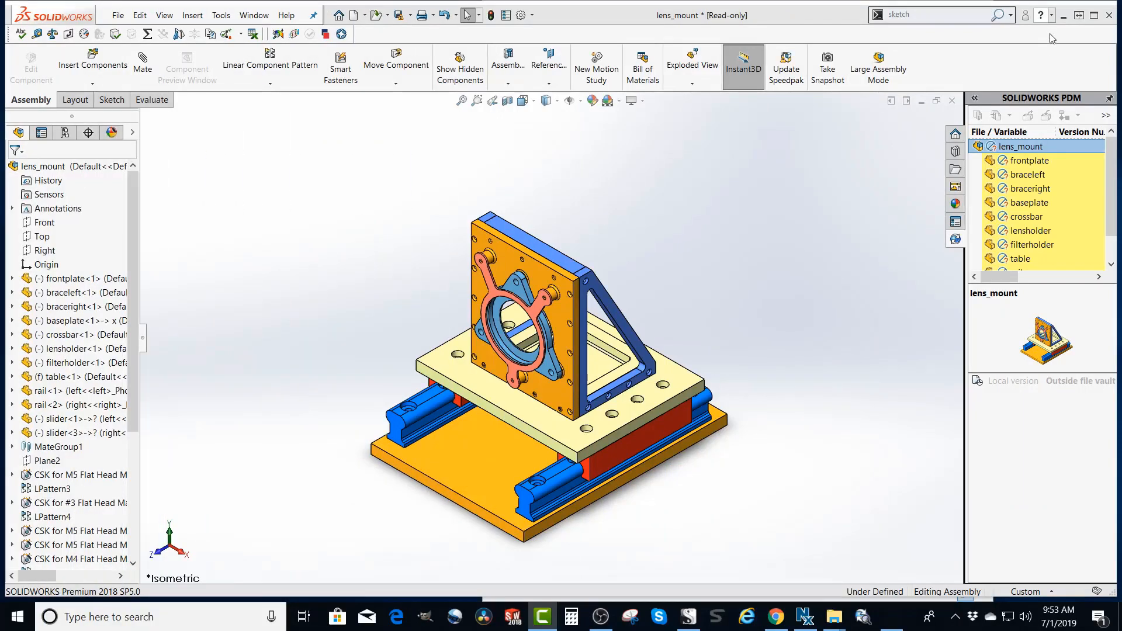
- Open the SOLIDWORKS Tutorials from the help options and view the About SOLIDWORKS information
click(1051, 15)
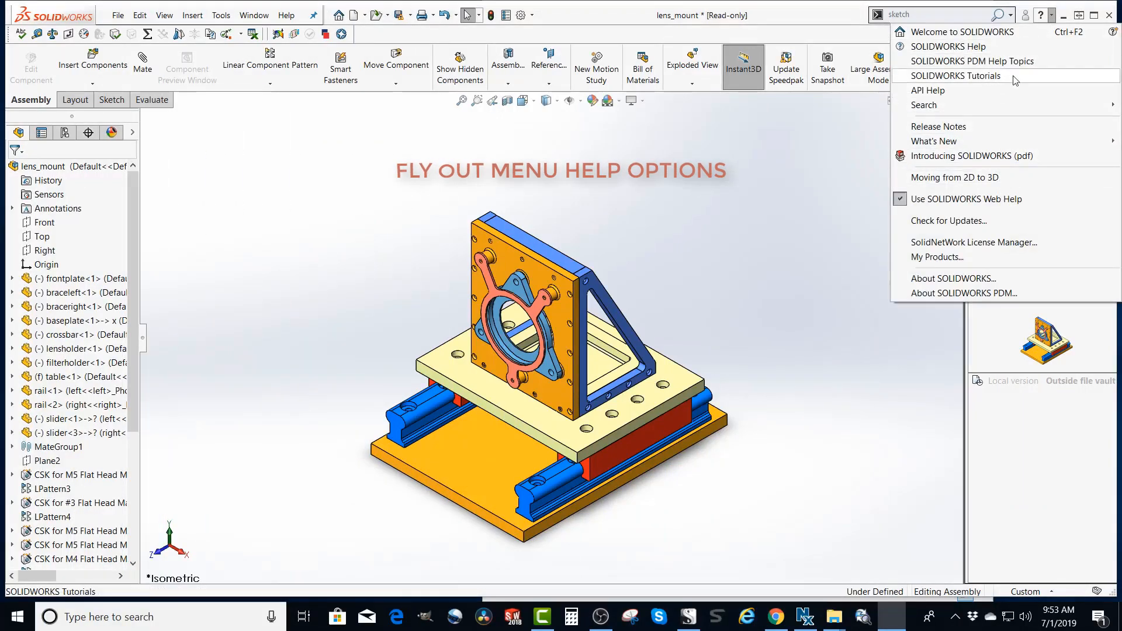
click(974, 76)
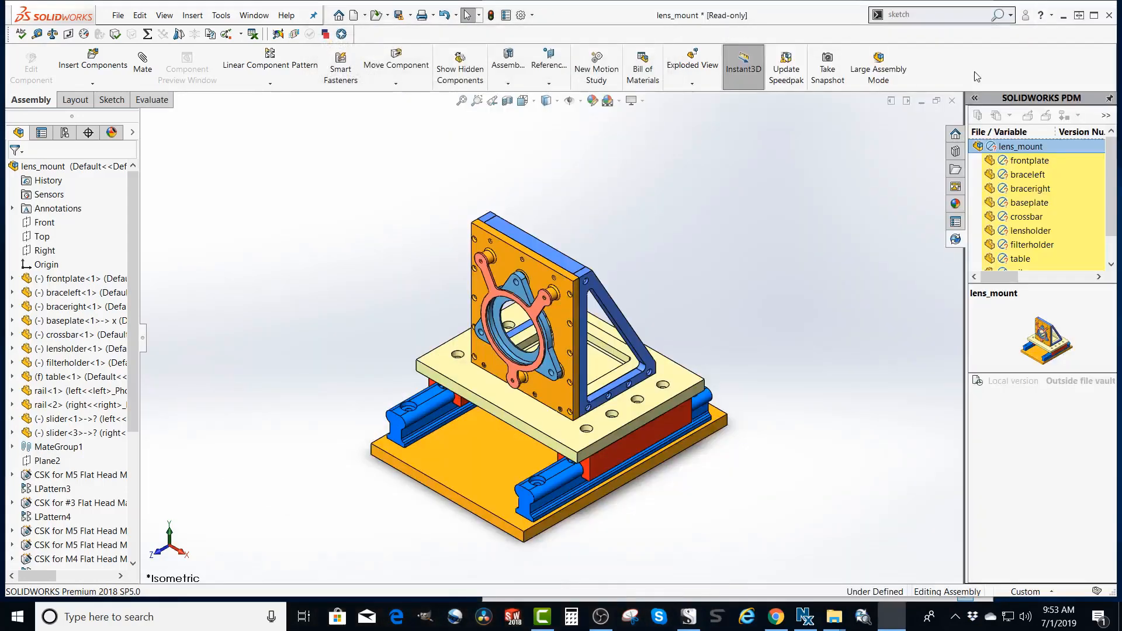
click(1051, 14)
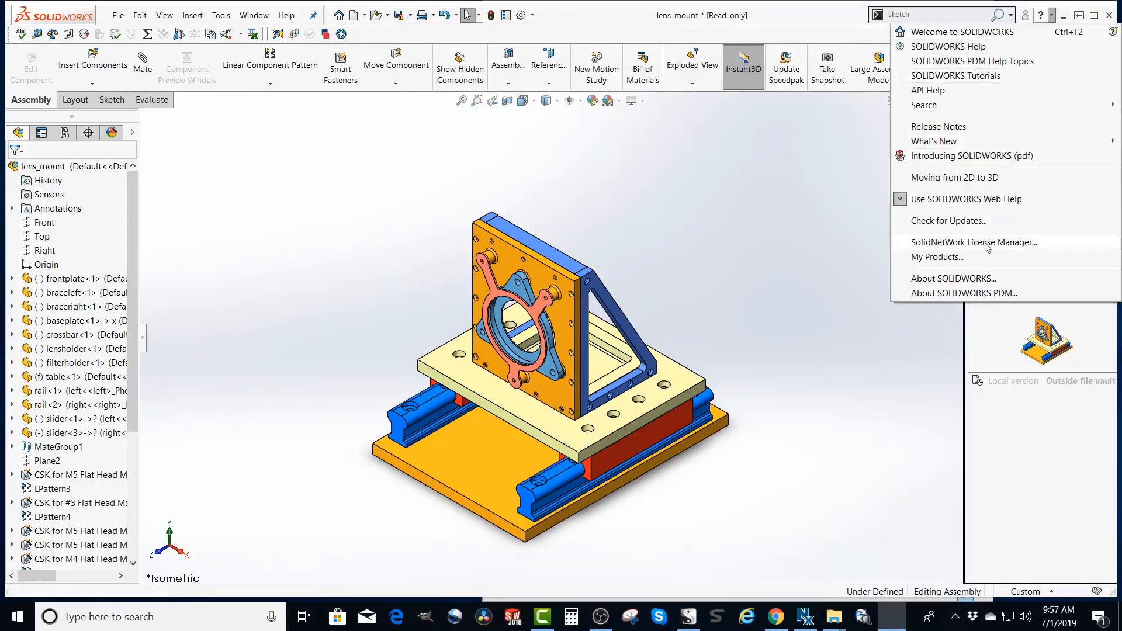
click(963, 280)
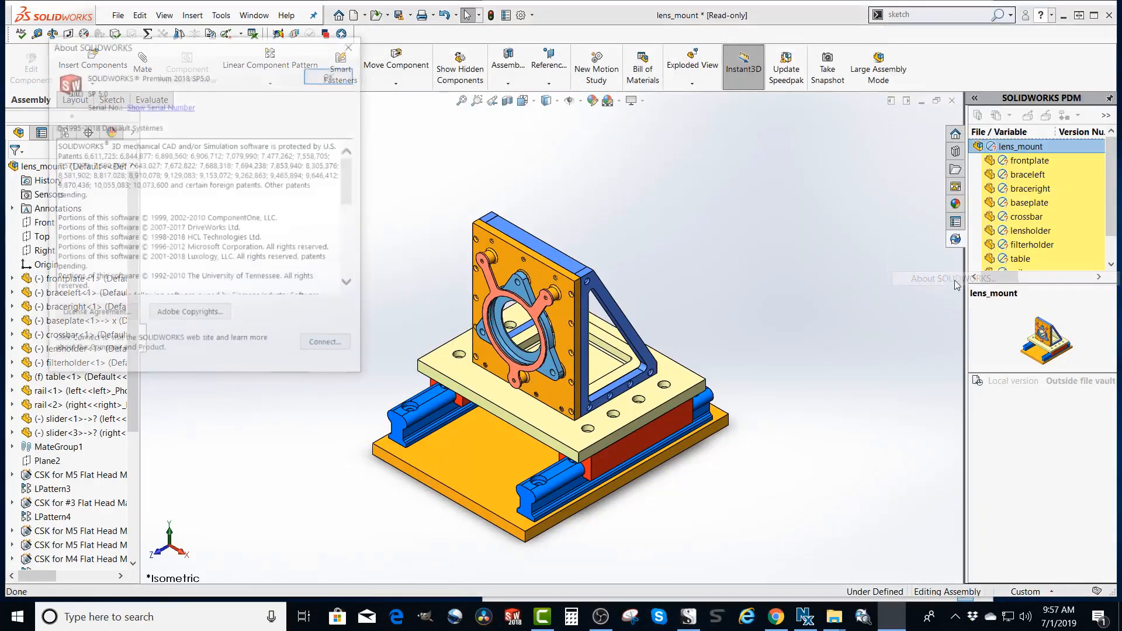
click(353, 45)
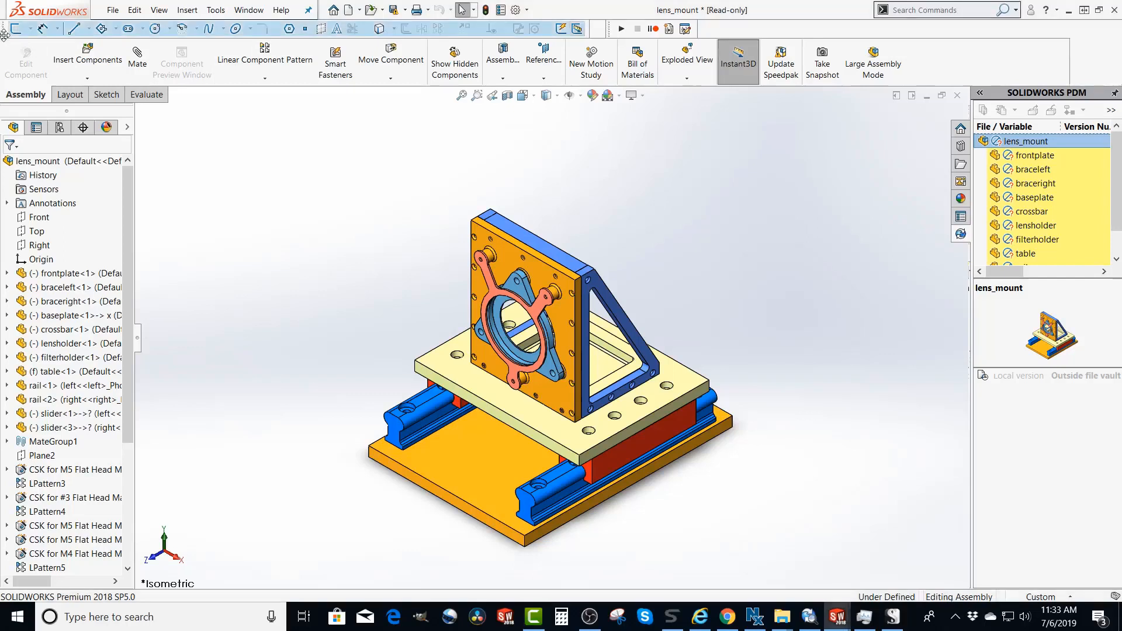
- Undock the Sketch toolbar into the graphics area and return it to its docked place
mouse_move(3, 31)
mouse_down()
mouse_move(140, 123)
mouse_move(313, 162)
mouse_up()
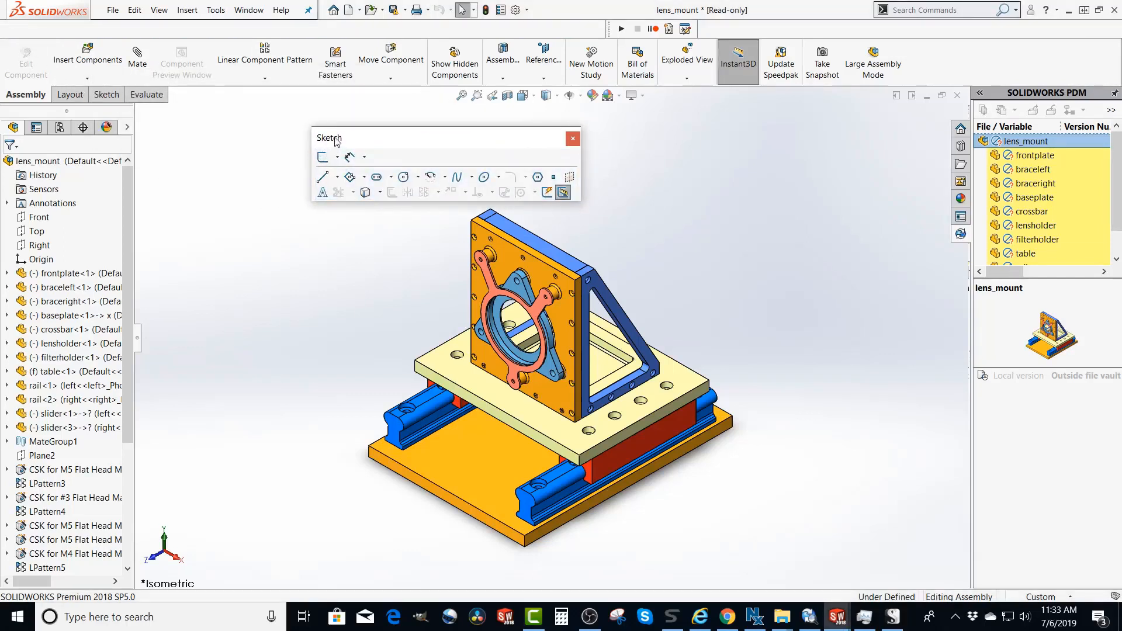
double_click(335, 138)
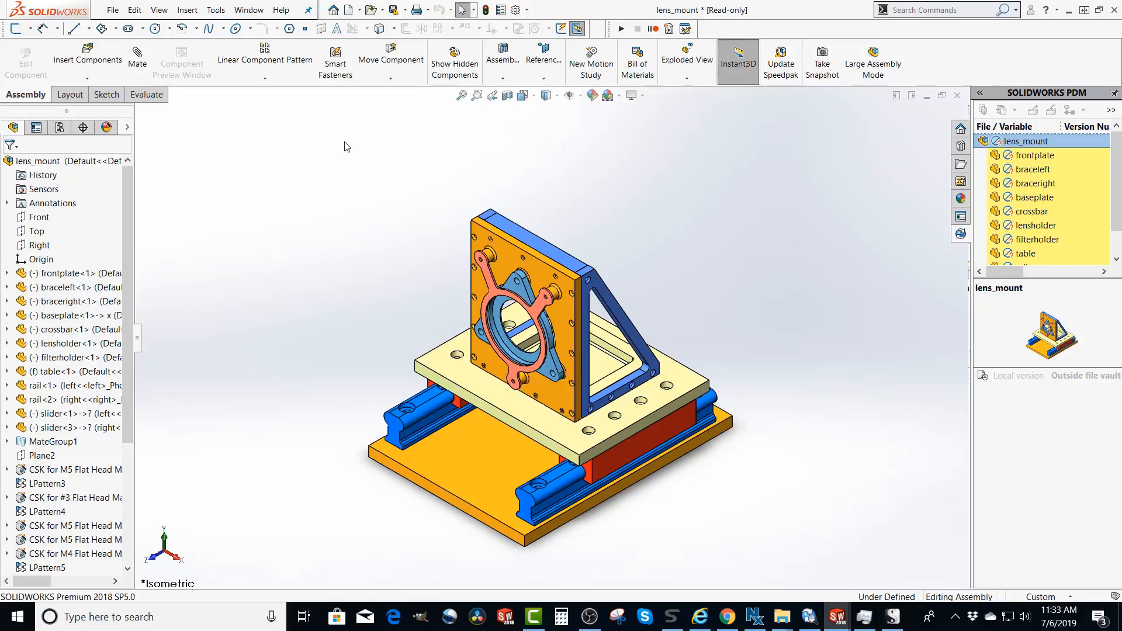
- Hide the Sketch toolbar and turn its display back on
right_click(555, 13)
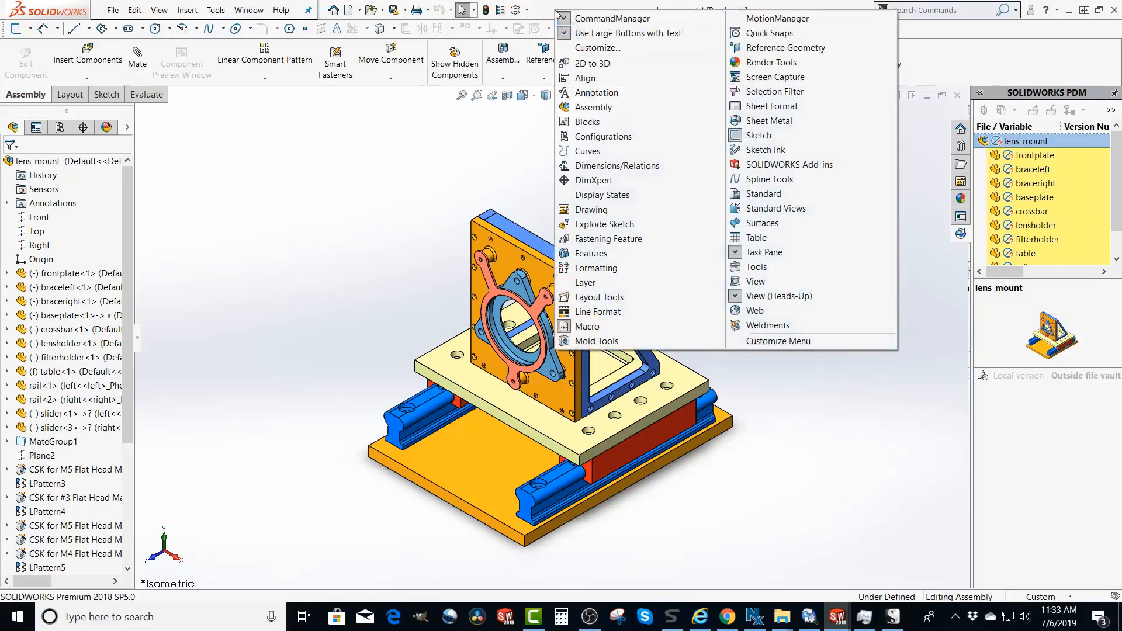
click(746, 137)
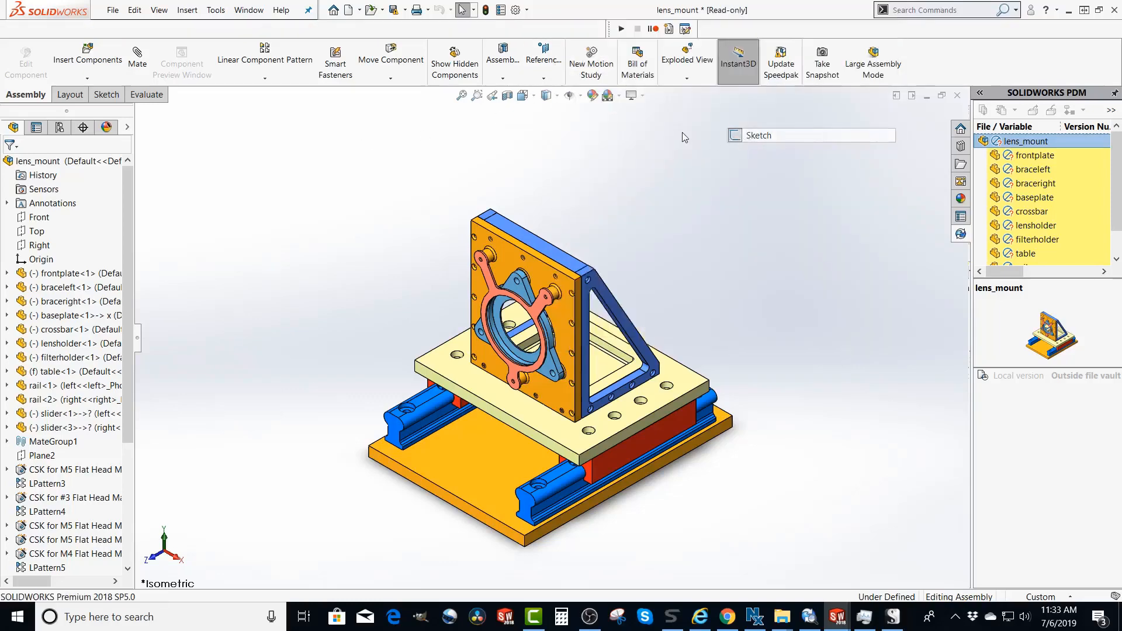
right_click(589, 6)
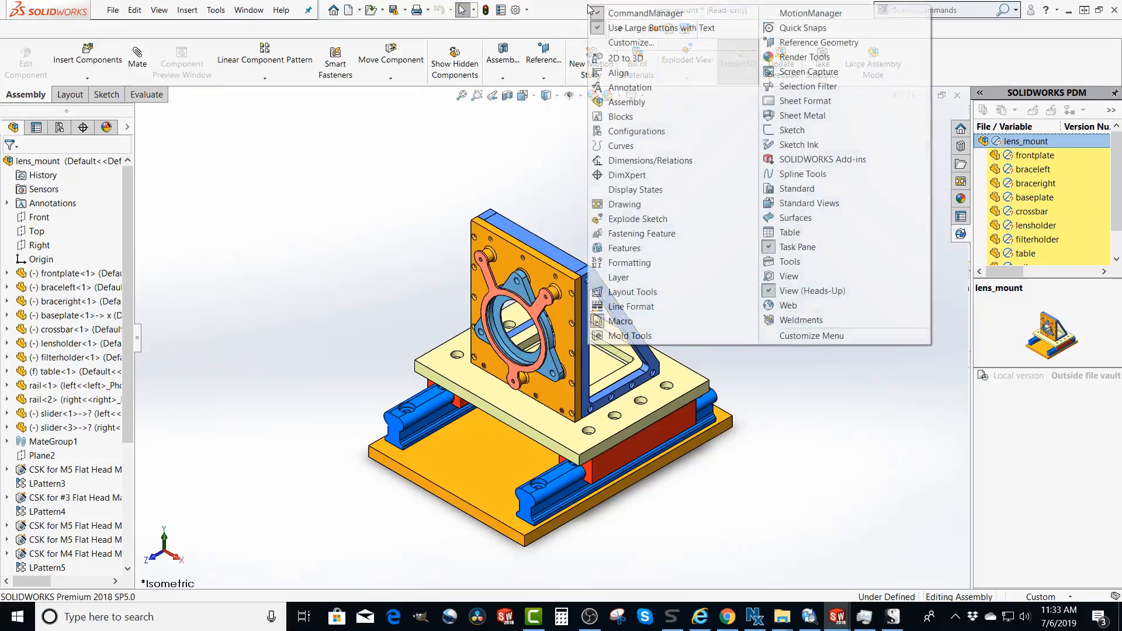
click(749, 136)
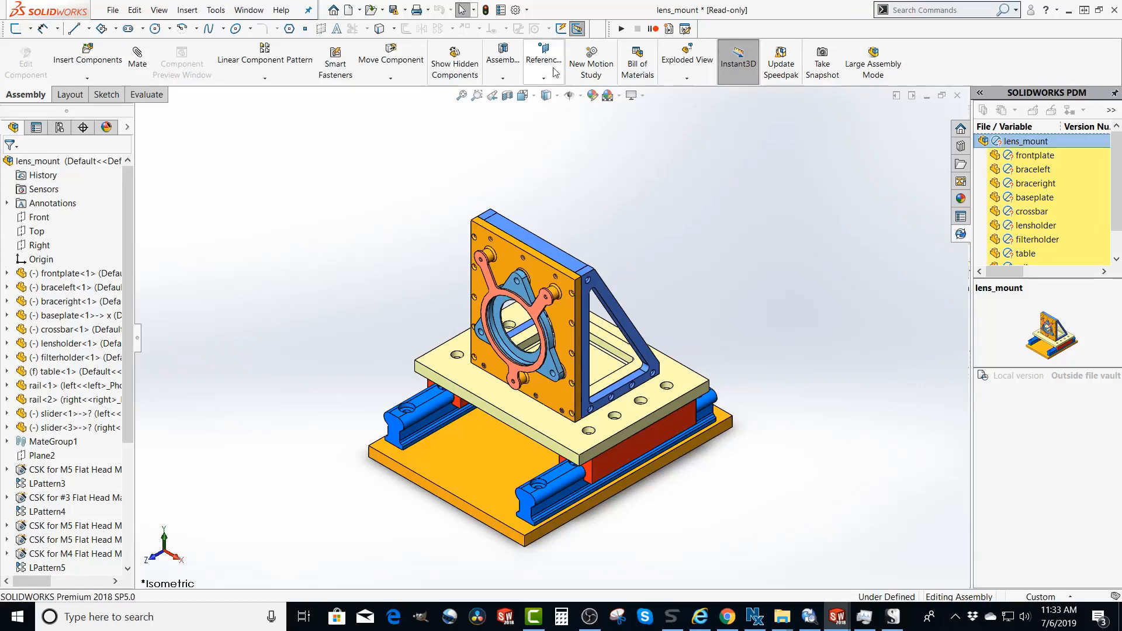
- Open the toolbar customization settings and turn the Sketch toolbar off and back on
click(527, 10)
click(540, 40)
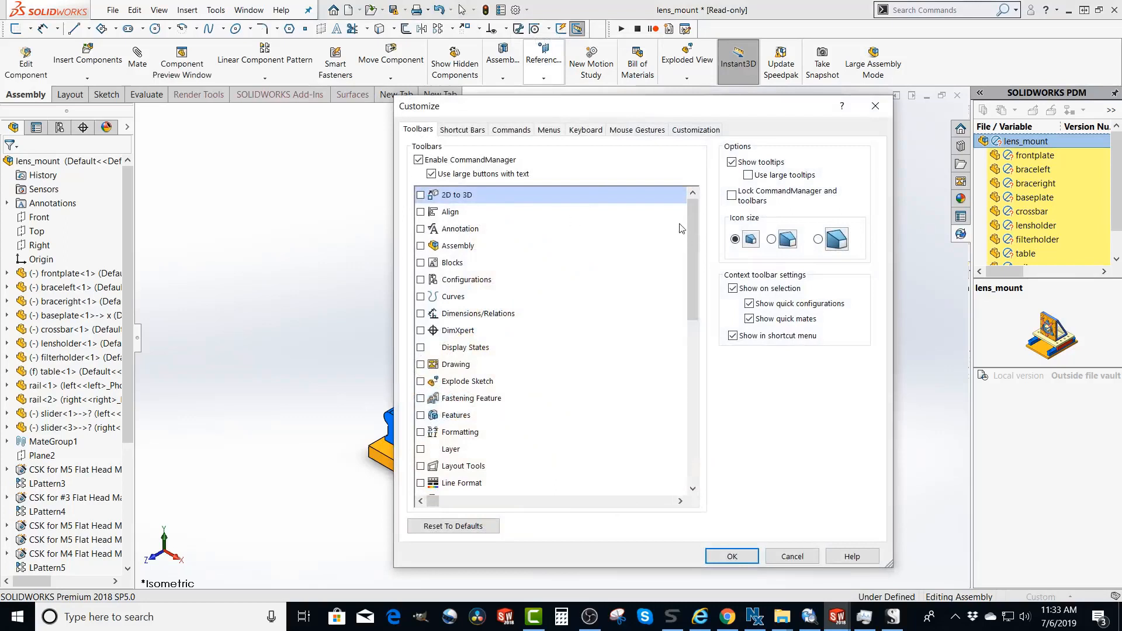
drag(691, 221, 690, 359)
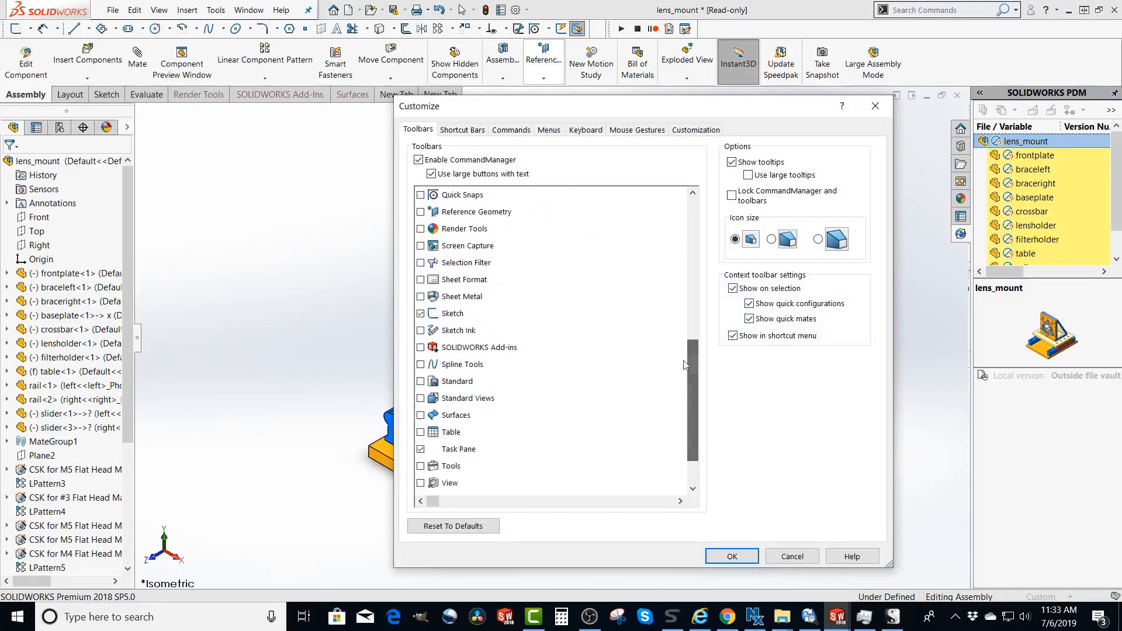
click(420, 315)
click(420, 316)
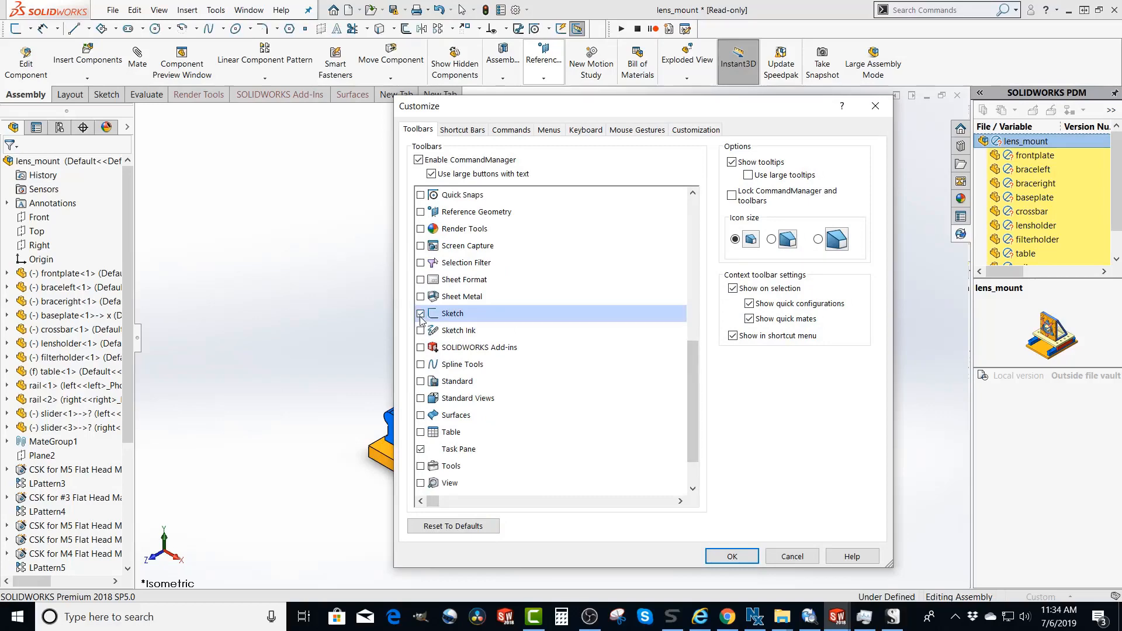
- Try to add the Sketch Picture command from the Sketch category of the customization commands to the interface
click(512, 131)
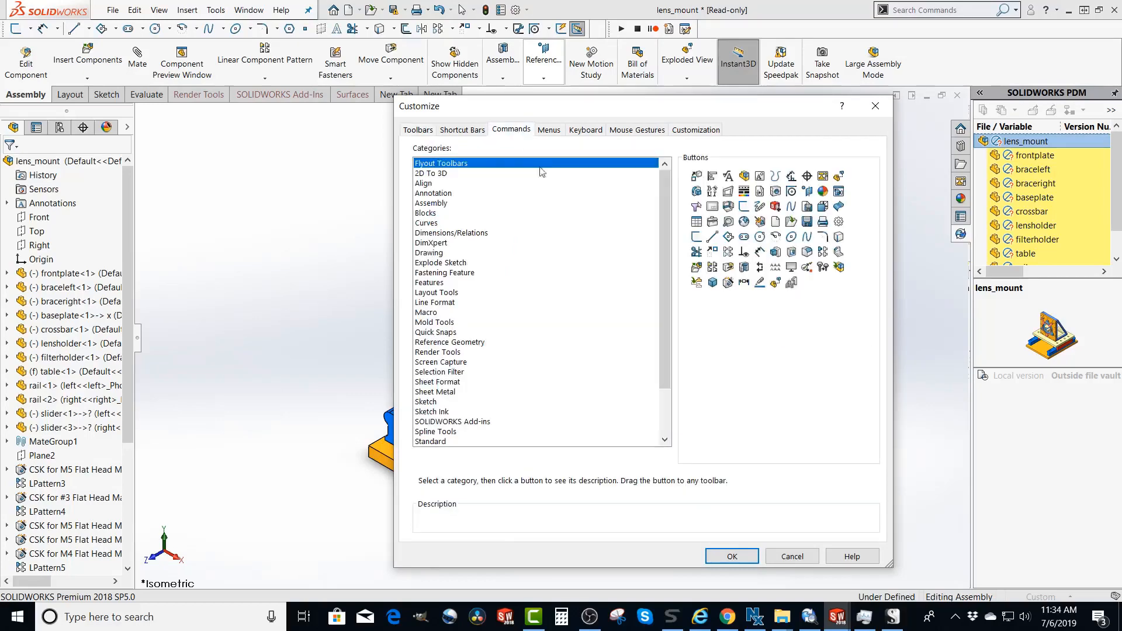
drag(667, 198, 666, 273)
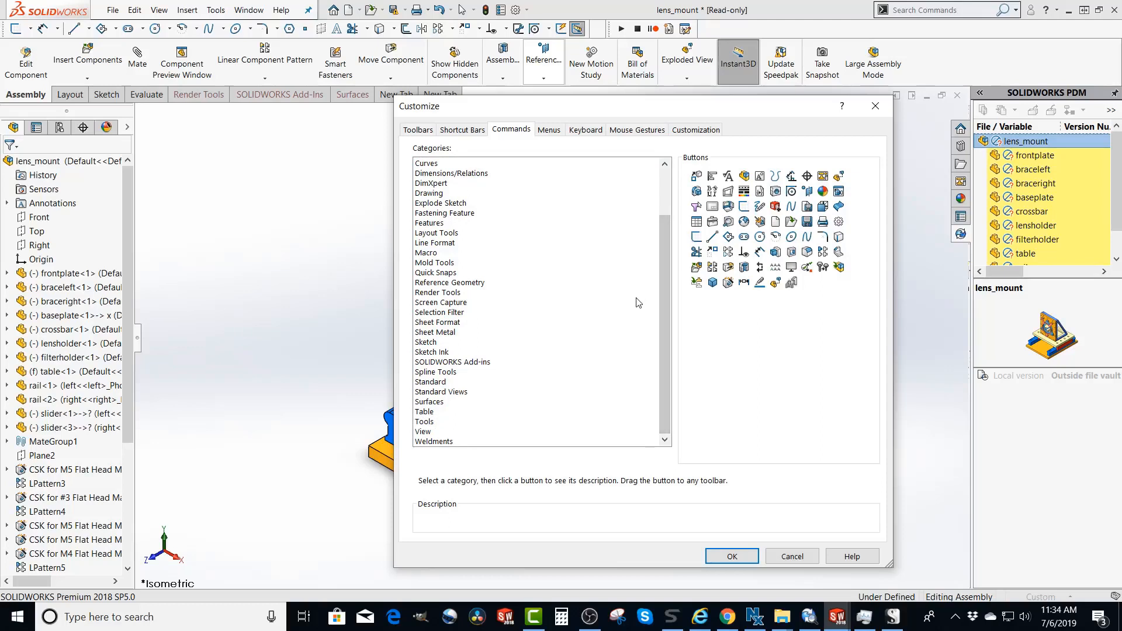
click(444, 343)
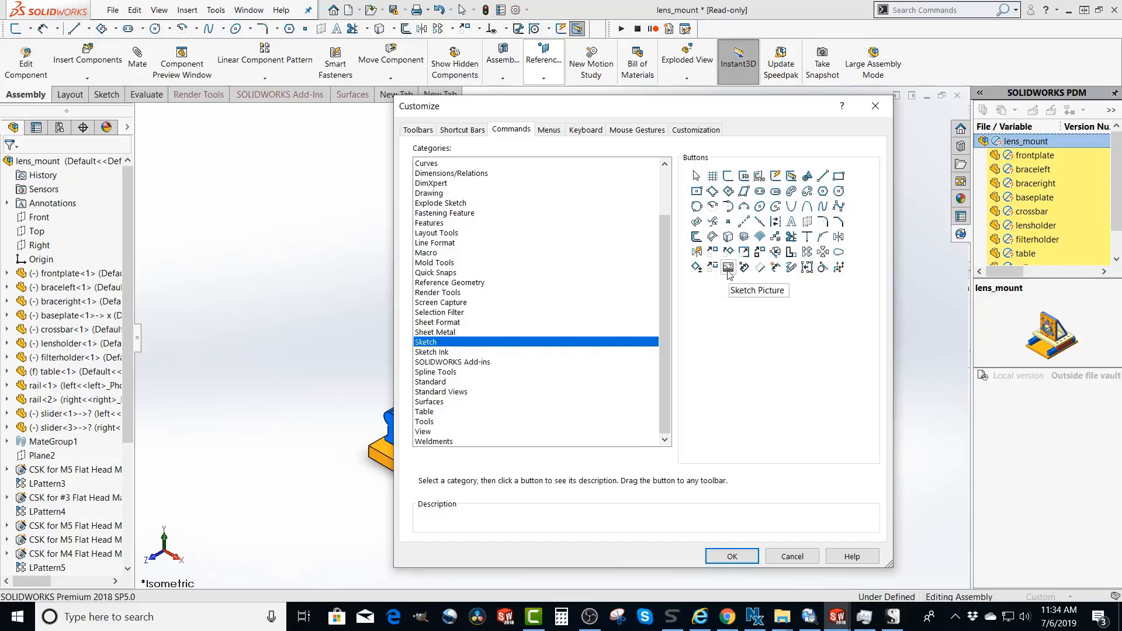
click(728, 268)
mouse_move(728, 270)
mouse_down()
mouse_move(584, 193)
mouse_move(455, 33)
mouse_move(292, 195)
mouse_up()
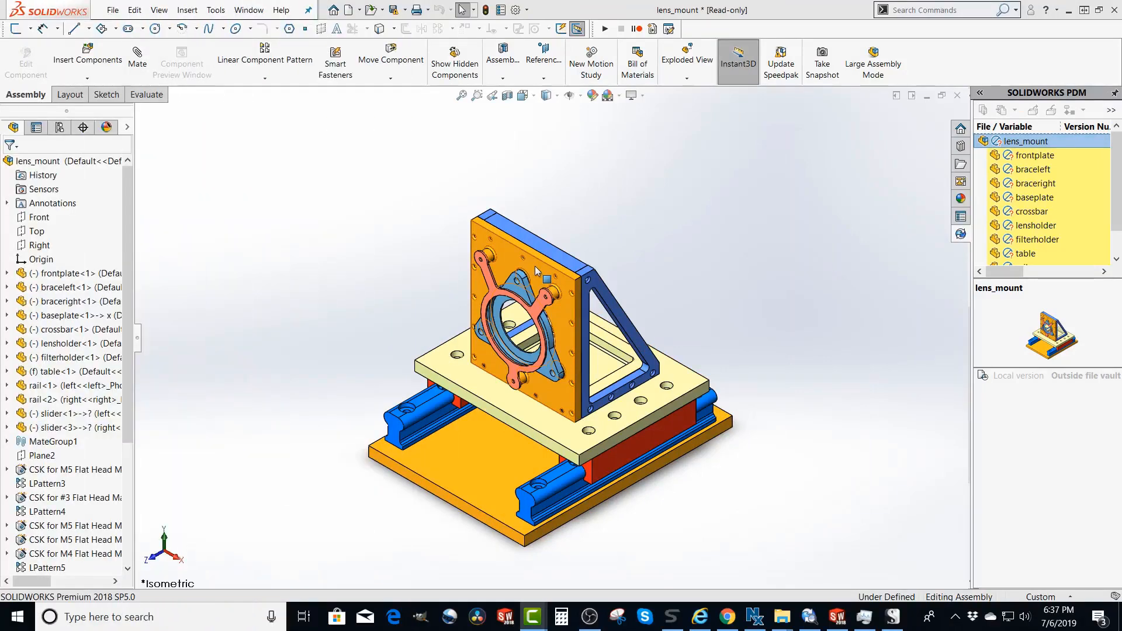
- Bring up the context options for the frontplate and baseplate by selecting them in the model and the feature tree
click(535, 267)
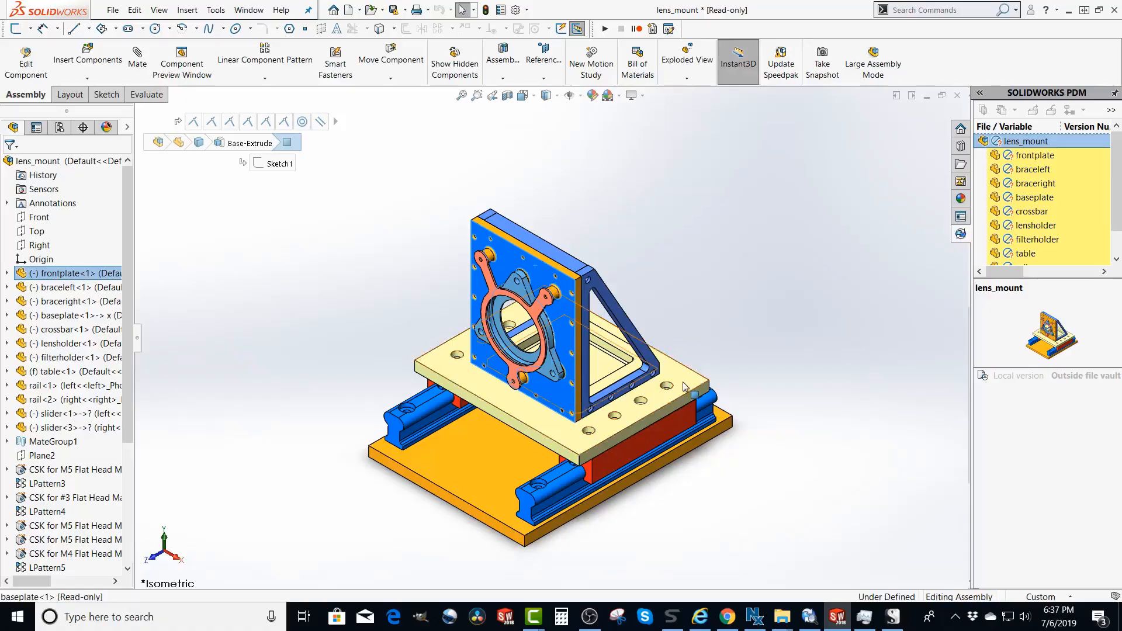
click(684, 386)
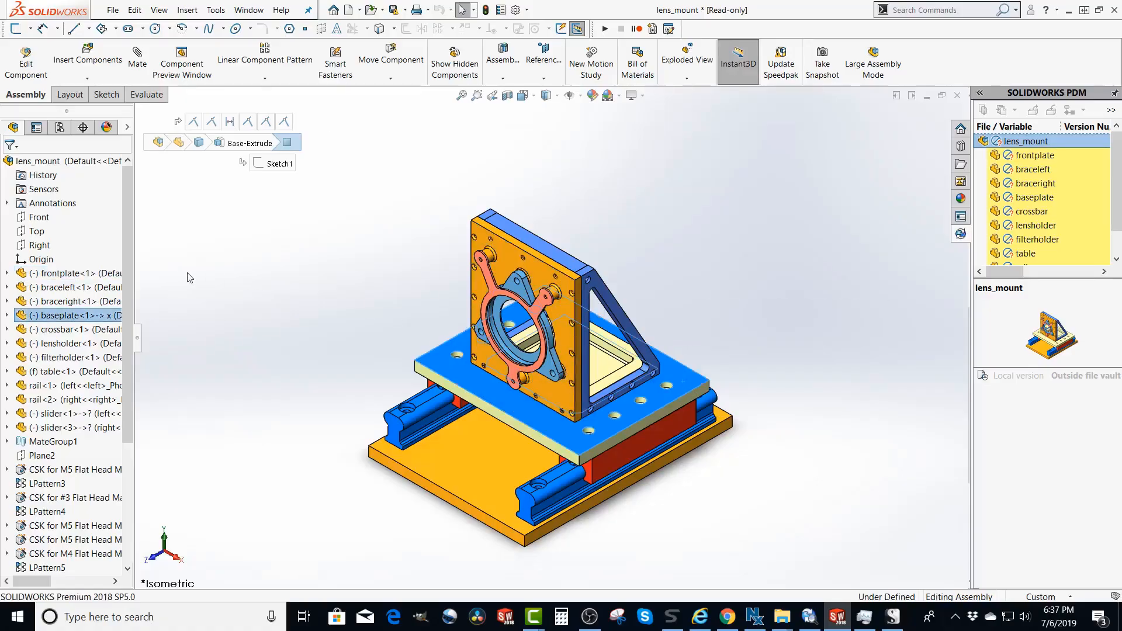
click(108, 274)
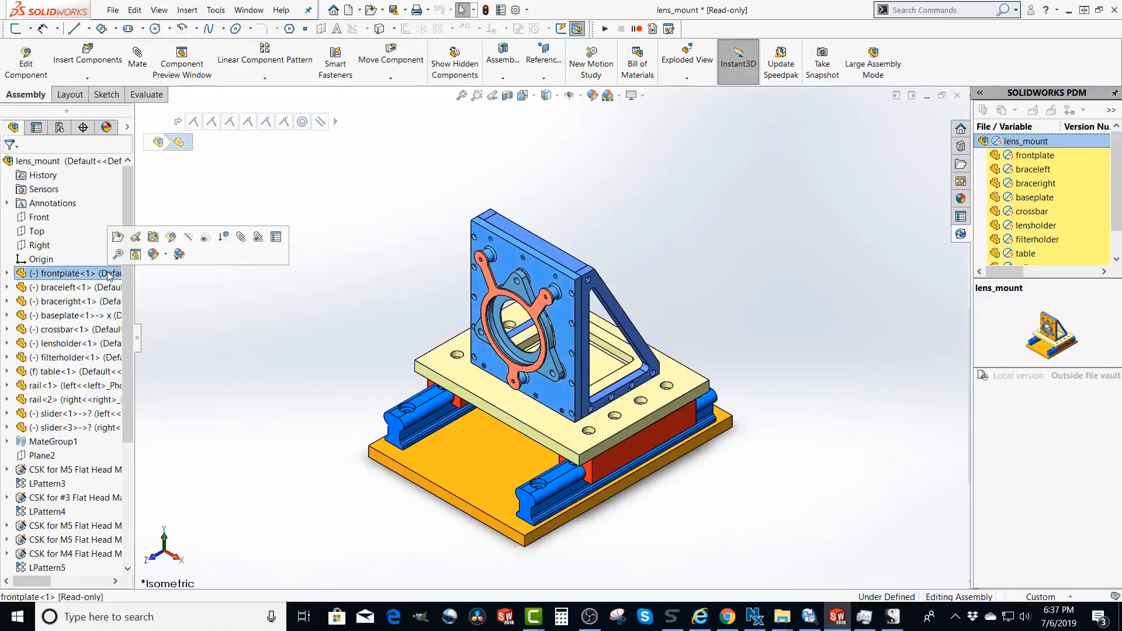
click(328, 305)
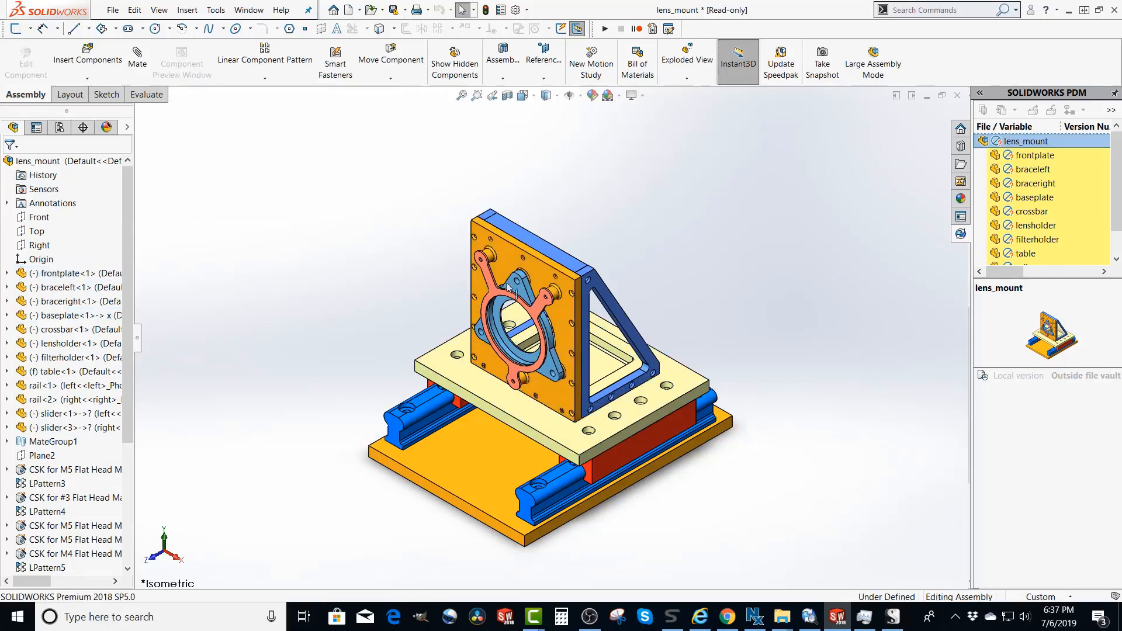
click(541, 270)
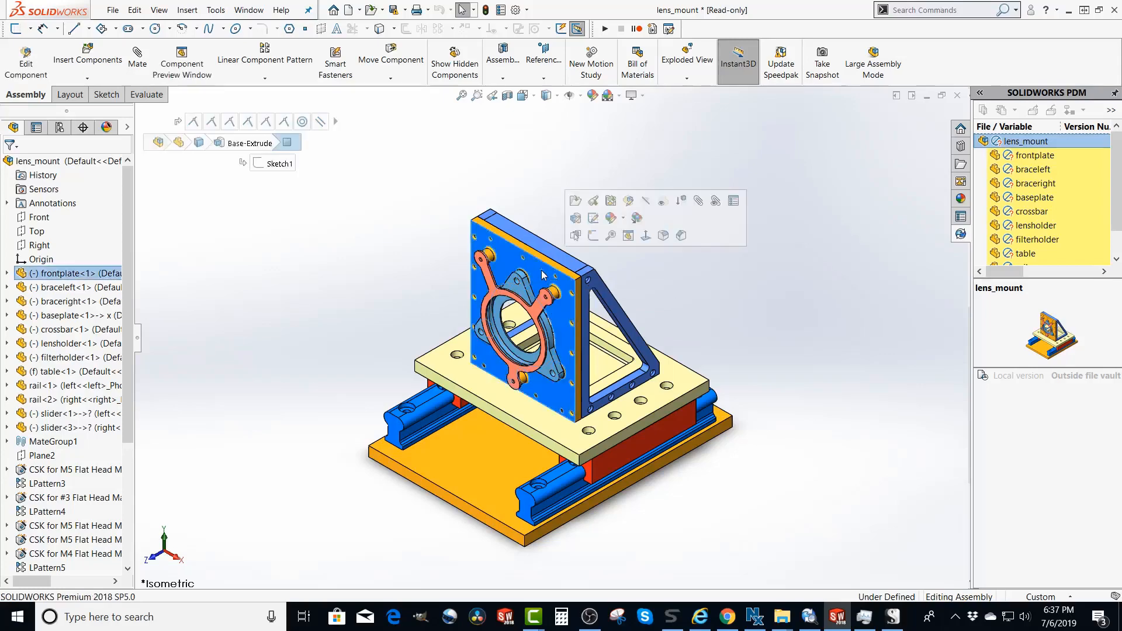
right_click(543, 275)
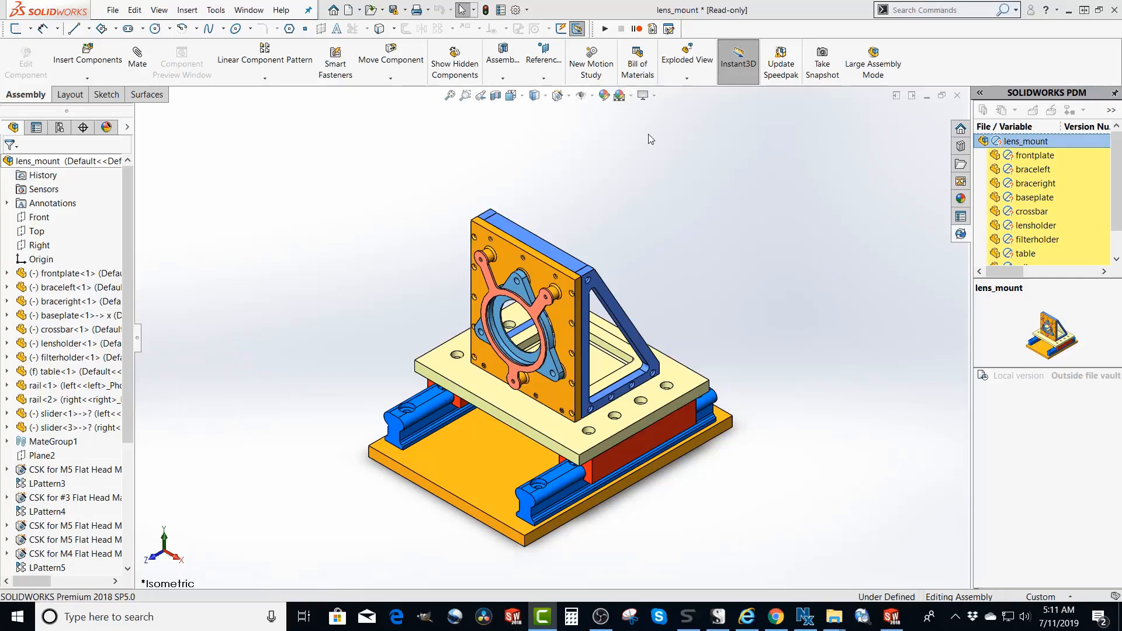
- Change the view orientation of the assembly to another standard view and return it to Isometric
click(511, 99)
click(544, 146)
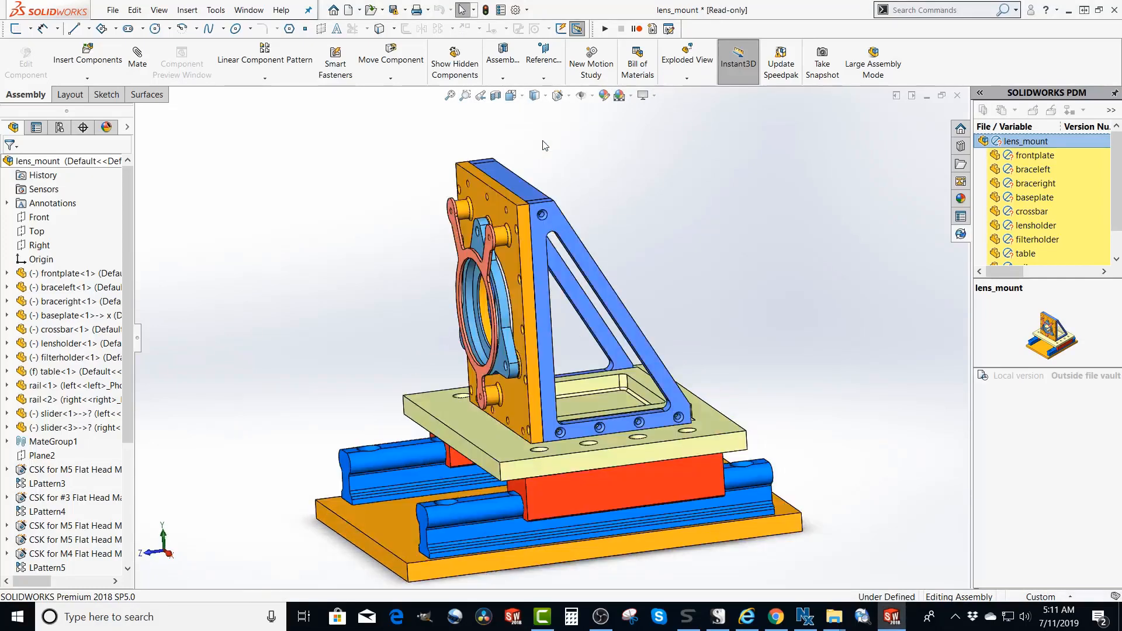
click(511, 95)
click(582, 128)
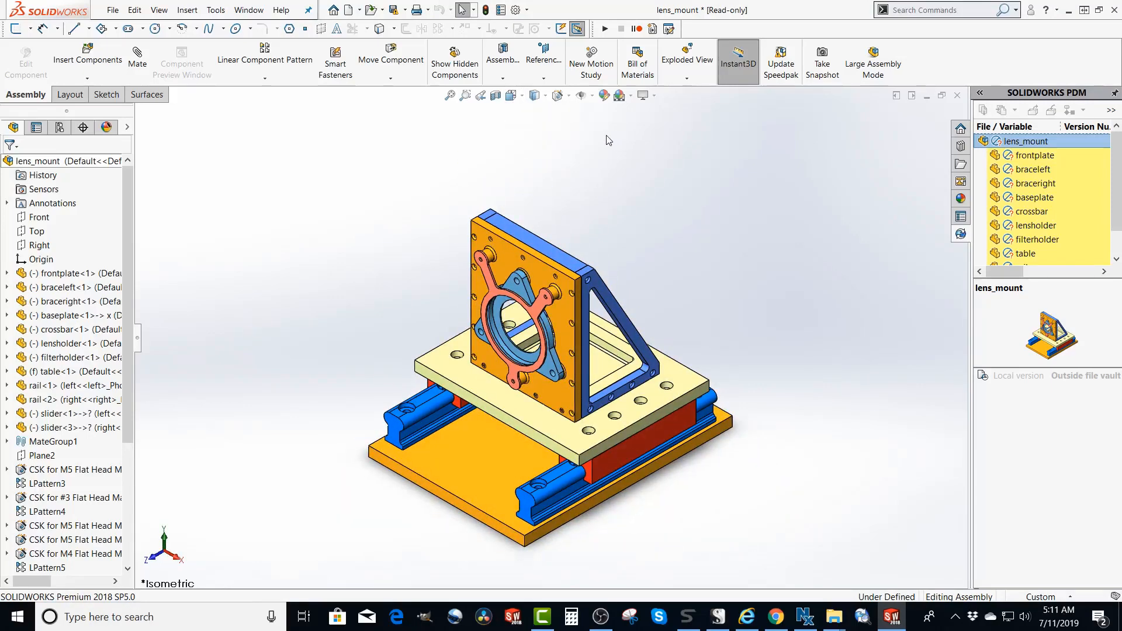
- Display the assembly with hidden lines removed and restore the Shaded With Edges style
click(535, 97)
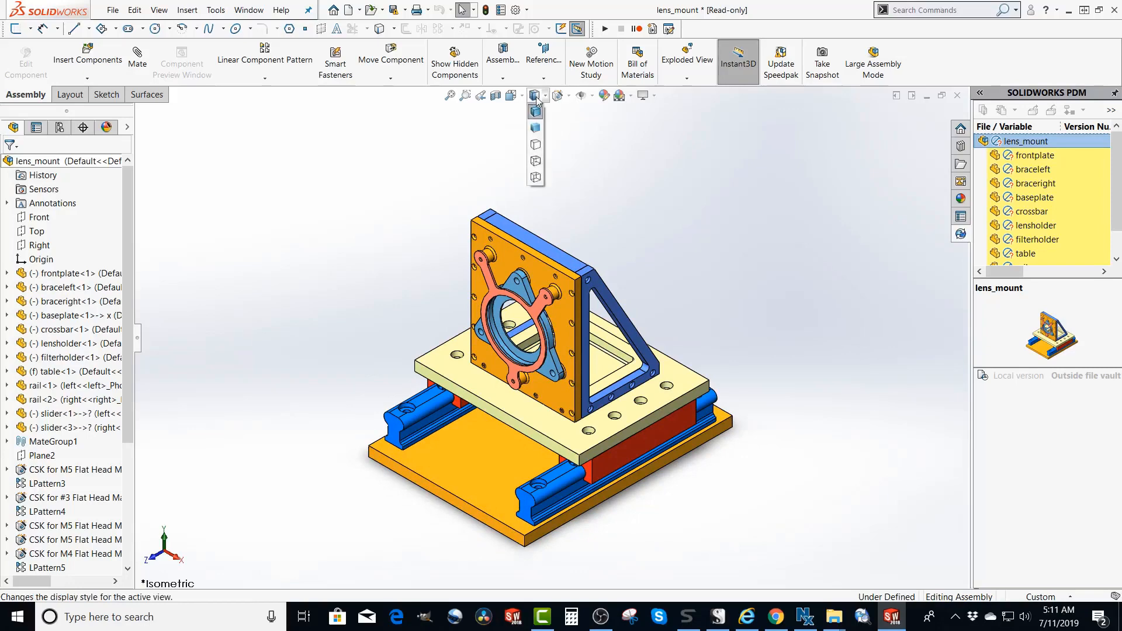
click(540, 146)
click(534, 96)
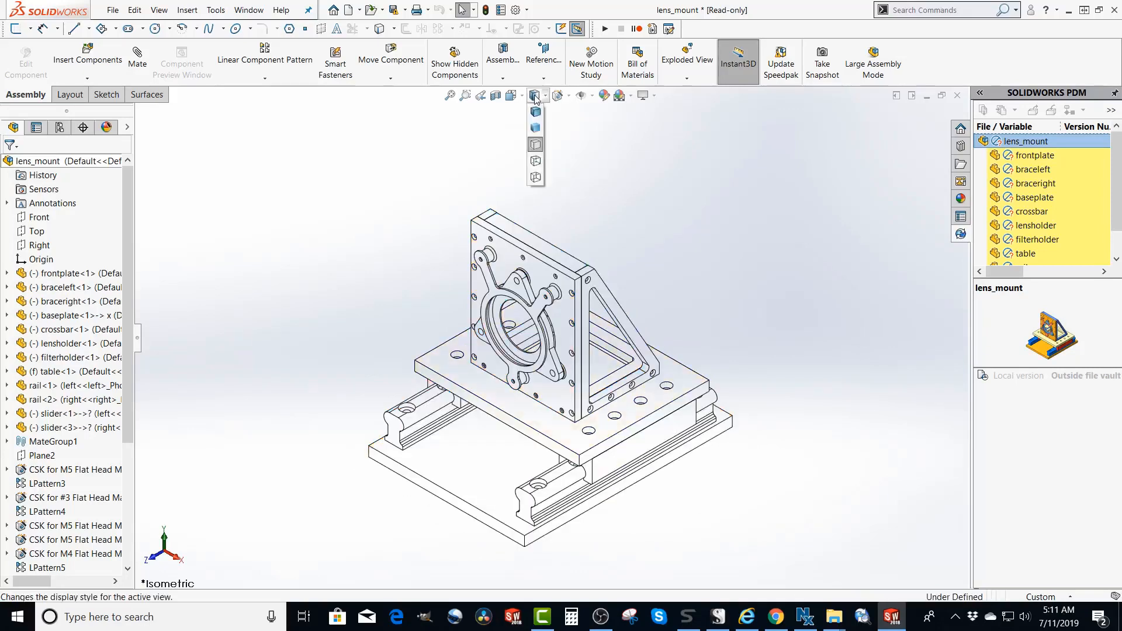
click(540, 118)
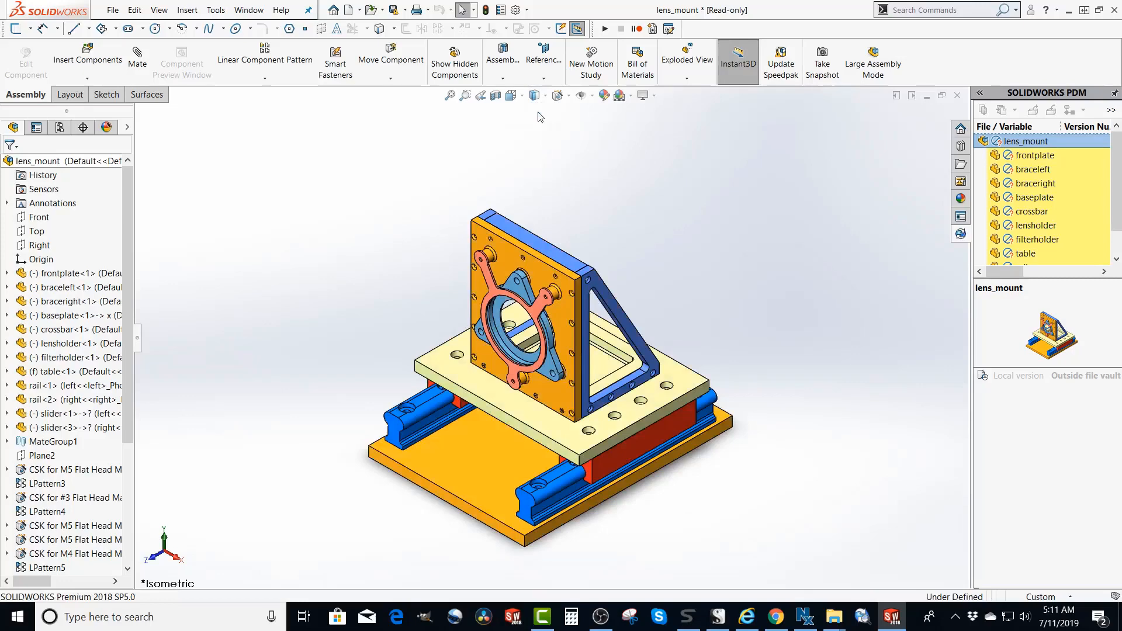
- Apply a planar section view to the assembly parallel to the Right plane at a 158 mm offset
click(496, 96)
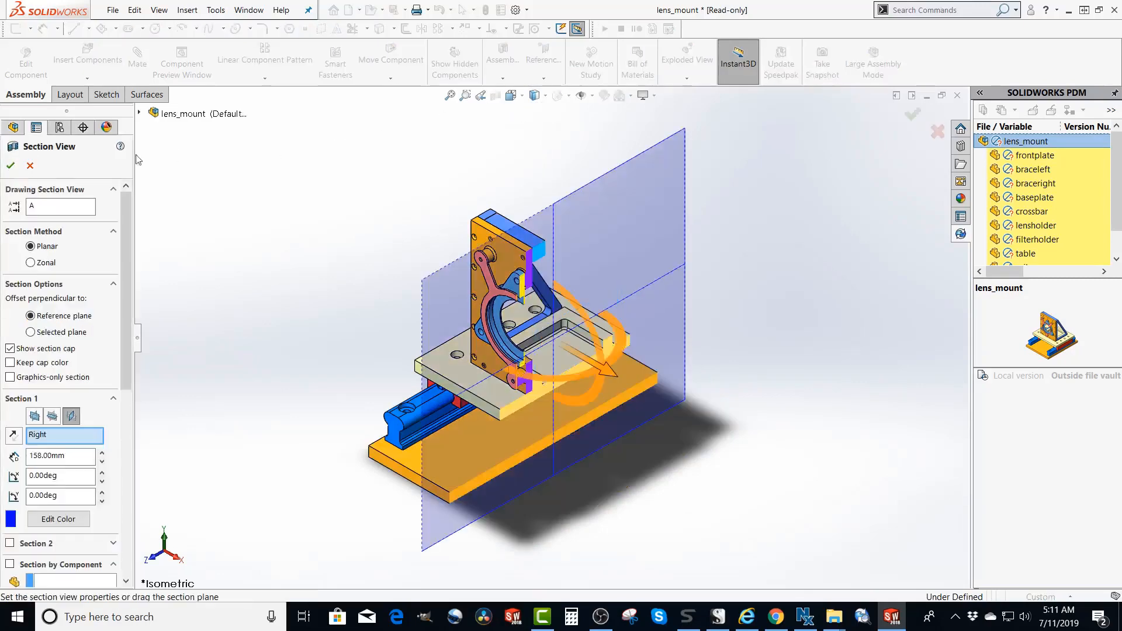
click(11, 166)
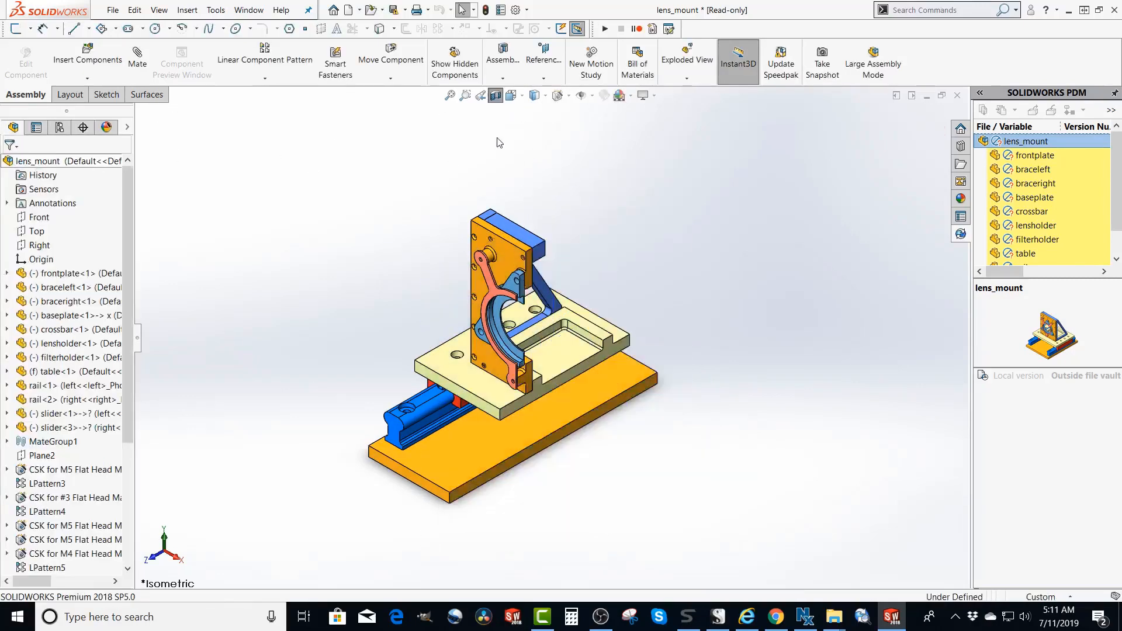
- Magnify the upper area of the sectioned frontplate, fit the whole model again, and turn the section view off
click(465, 95)
drag(440, 188, 577, 284)
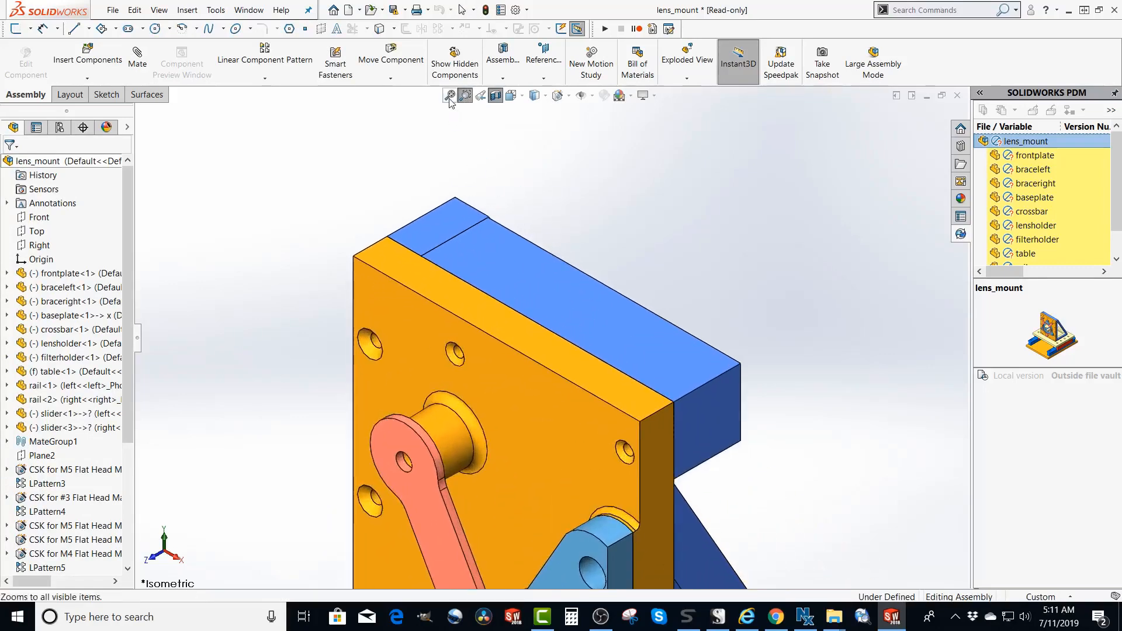
click(450, 98)
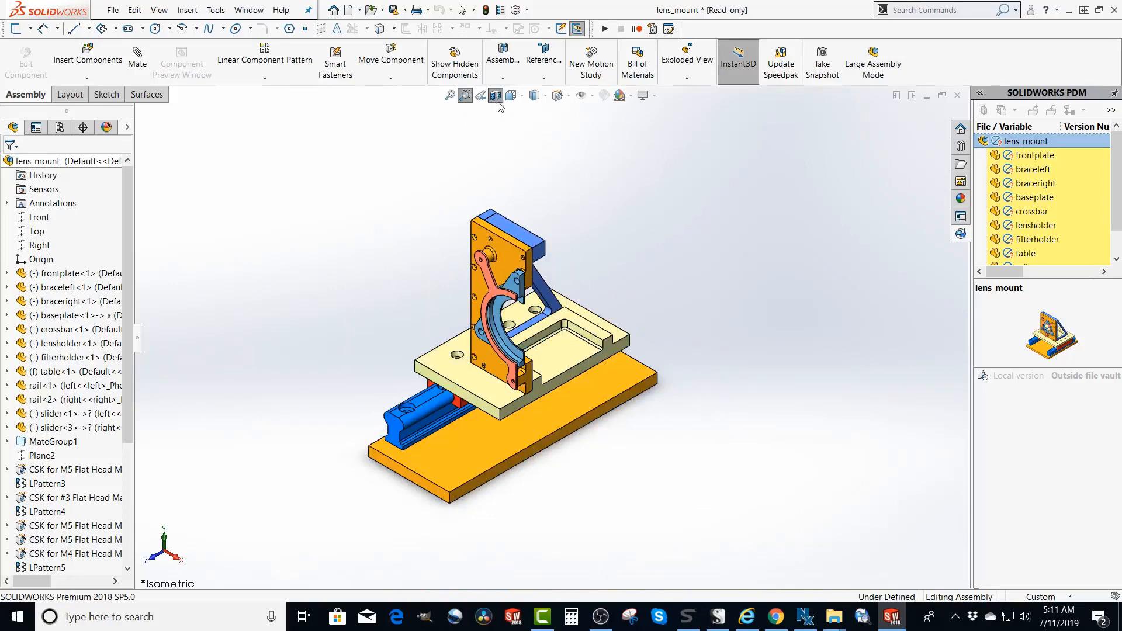
click(480, 95)
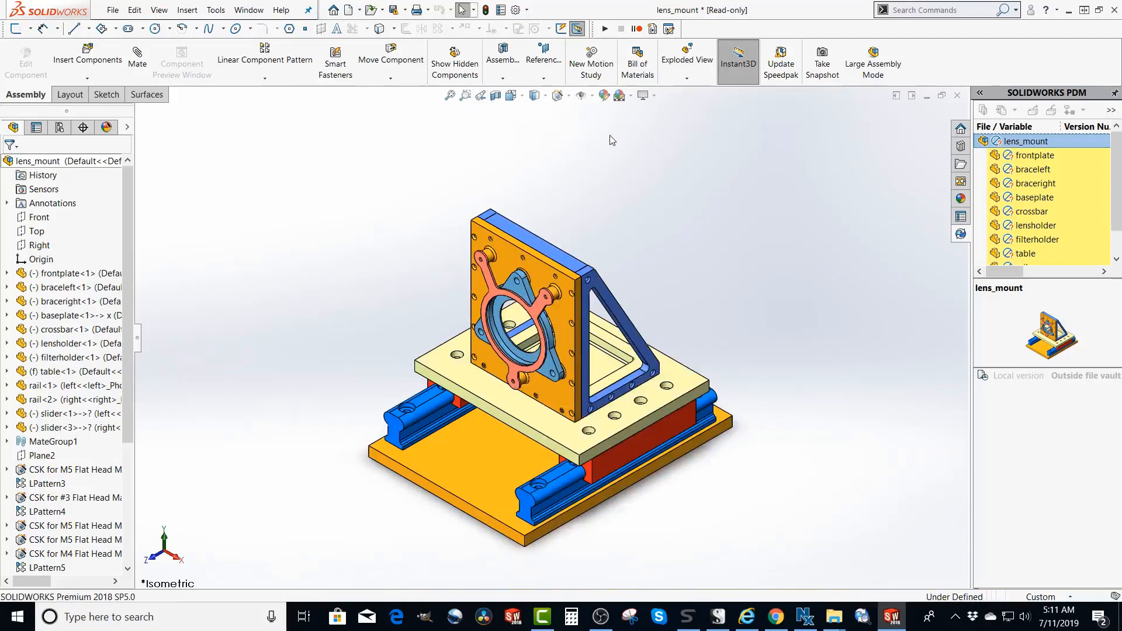
- Open the command customization and add a flyout button from the Flyout Toolbars category to the Heads-Up View toolbar
right_click(608, 11)
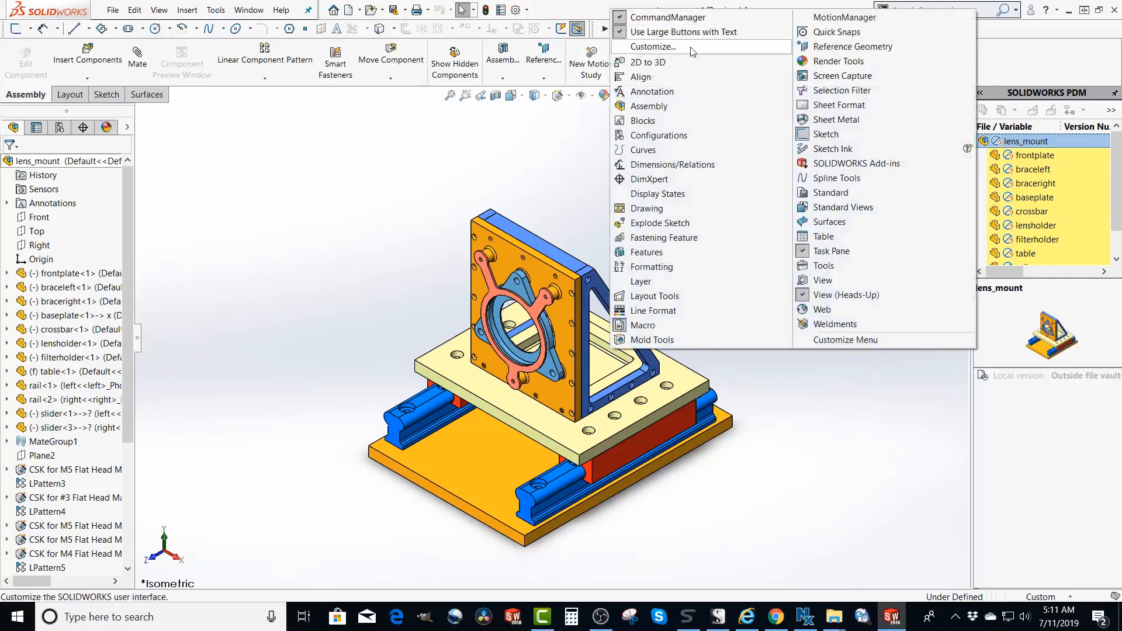
click(642, 46)
click(666, 184)
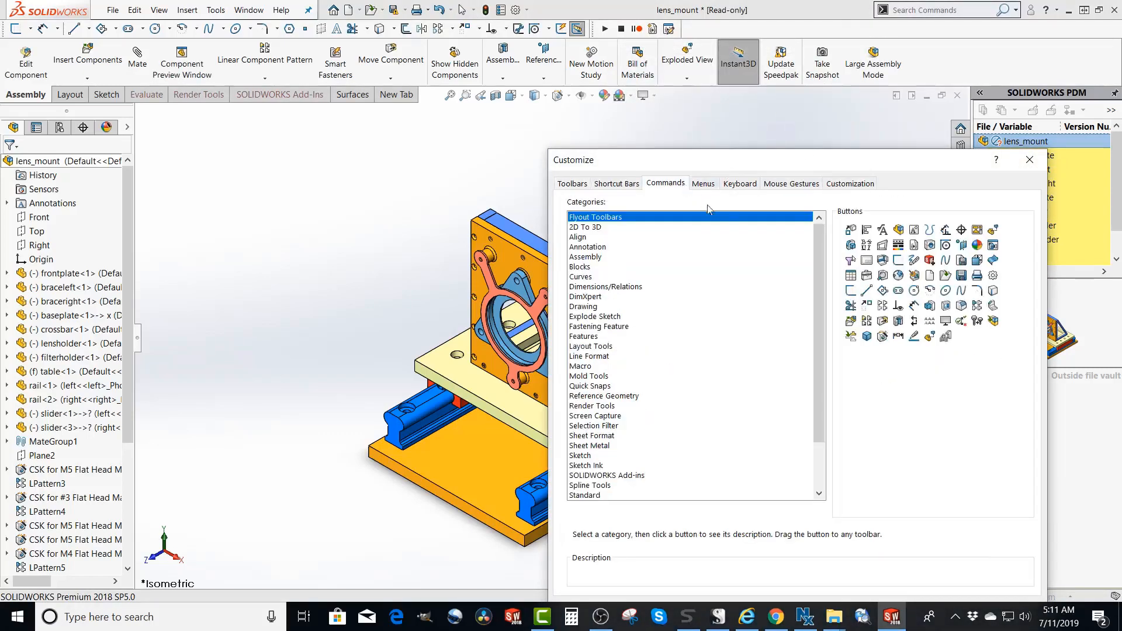
drag(883, 305, 564, 98)
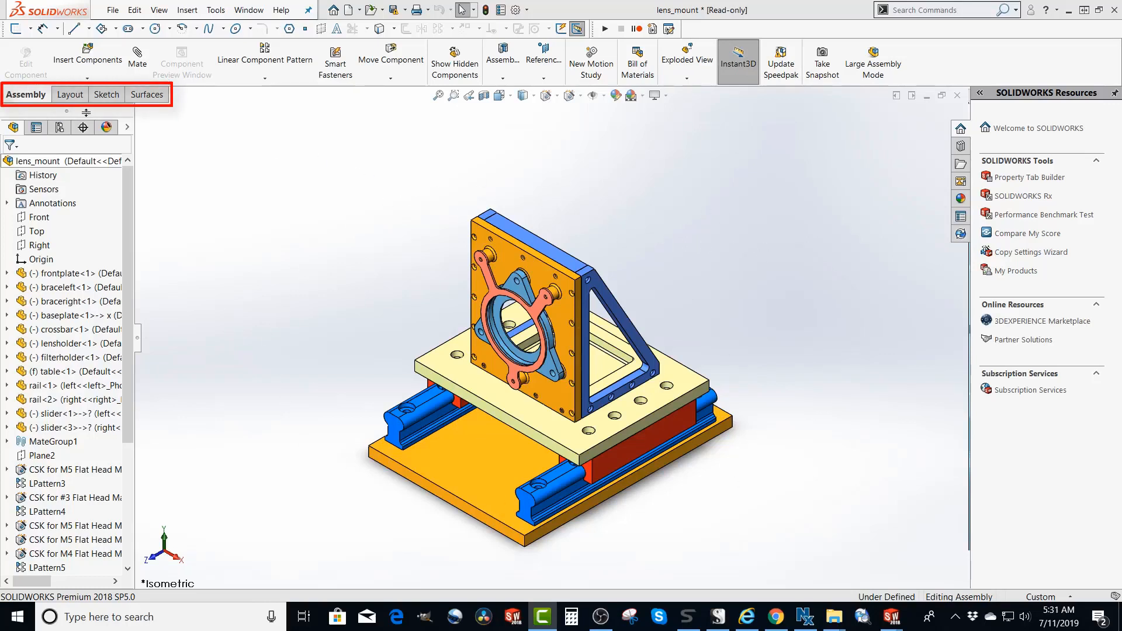
- View the Layout and Sketch command sets available for the assembly and return to the Assembly commands
click(69, 95)
click(102, 95)
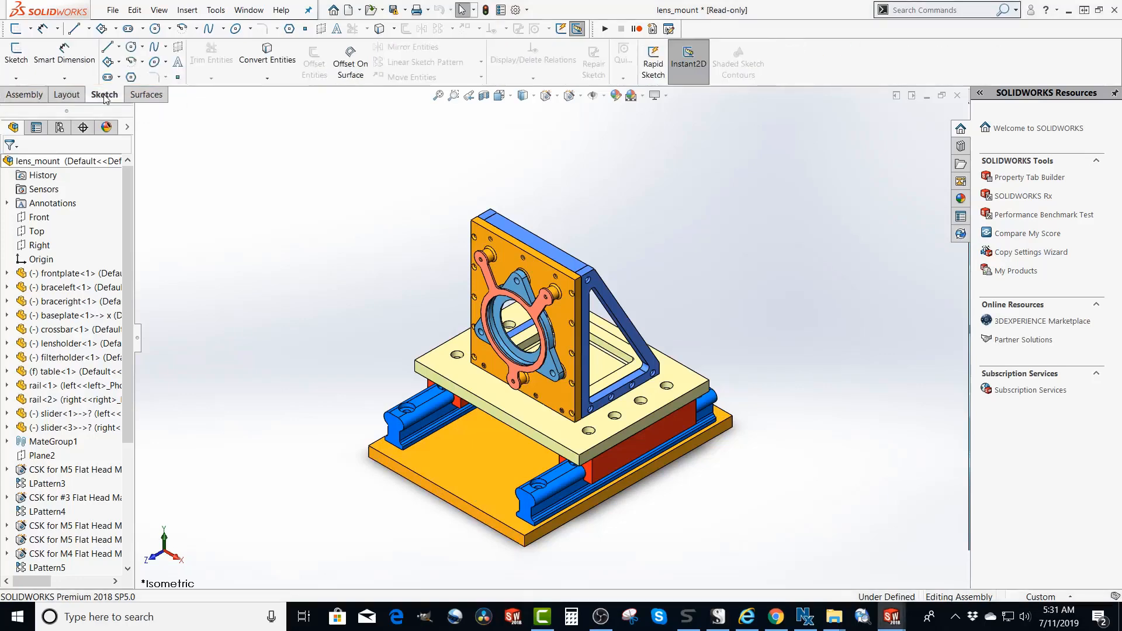
click(23, 95)
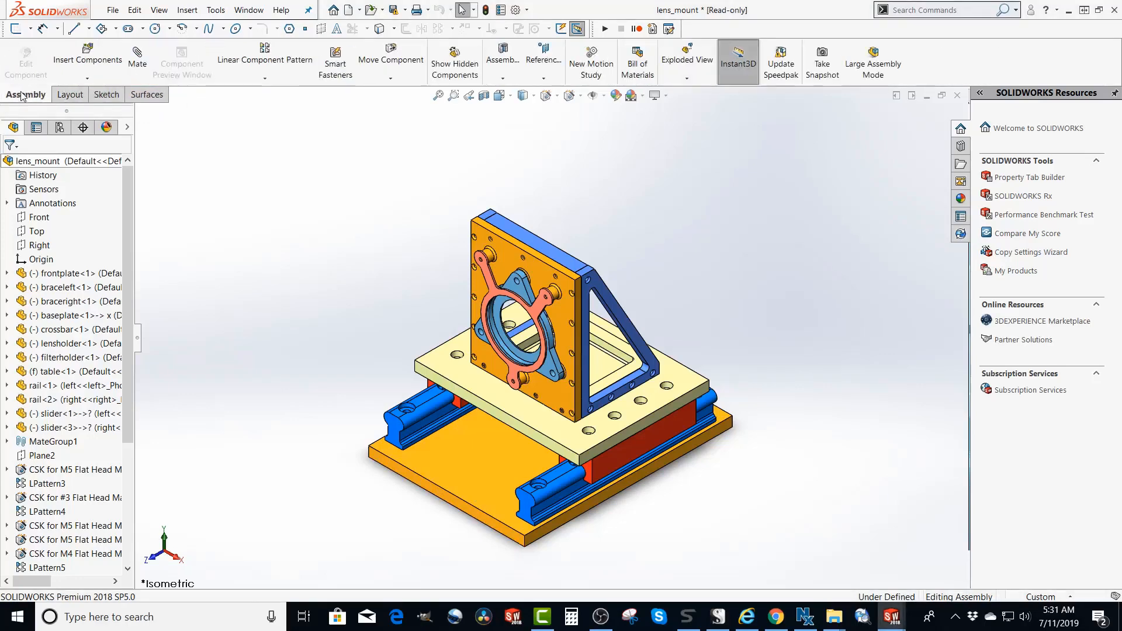
- Switch to the open frontplate part, view its Sketch and Evaluate command sets, and return to the Features commands
click(249, 10)
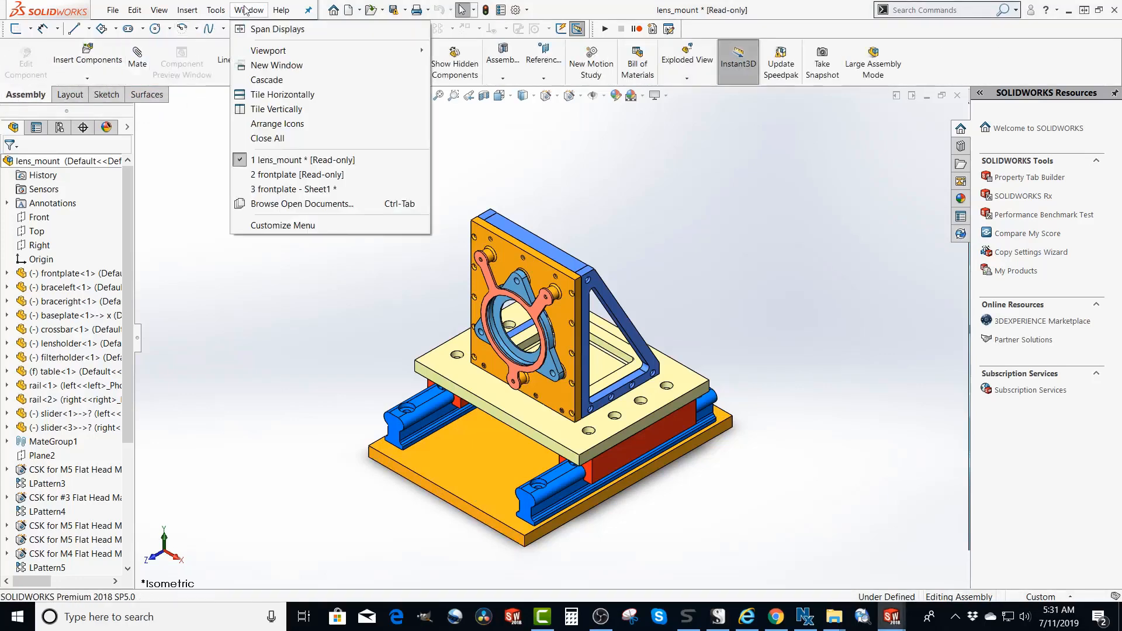
click(277, 174)
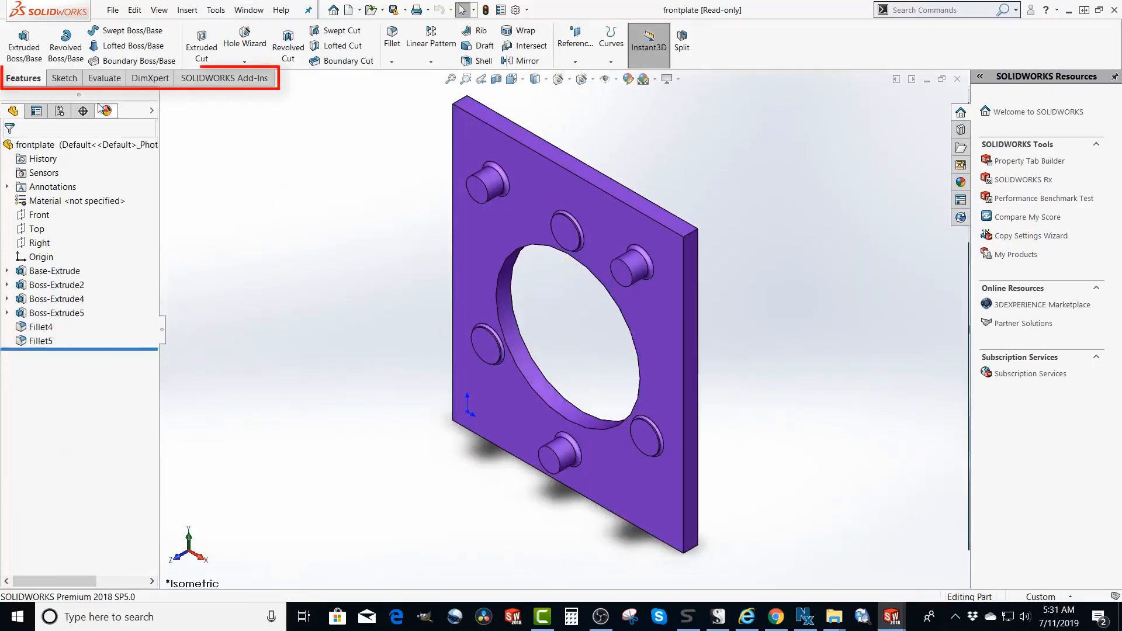
click(64, 77)
click(106, 78)
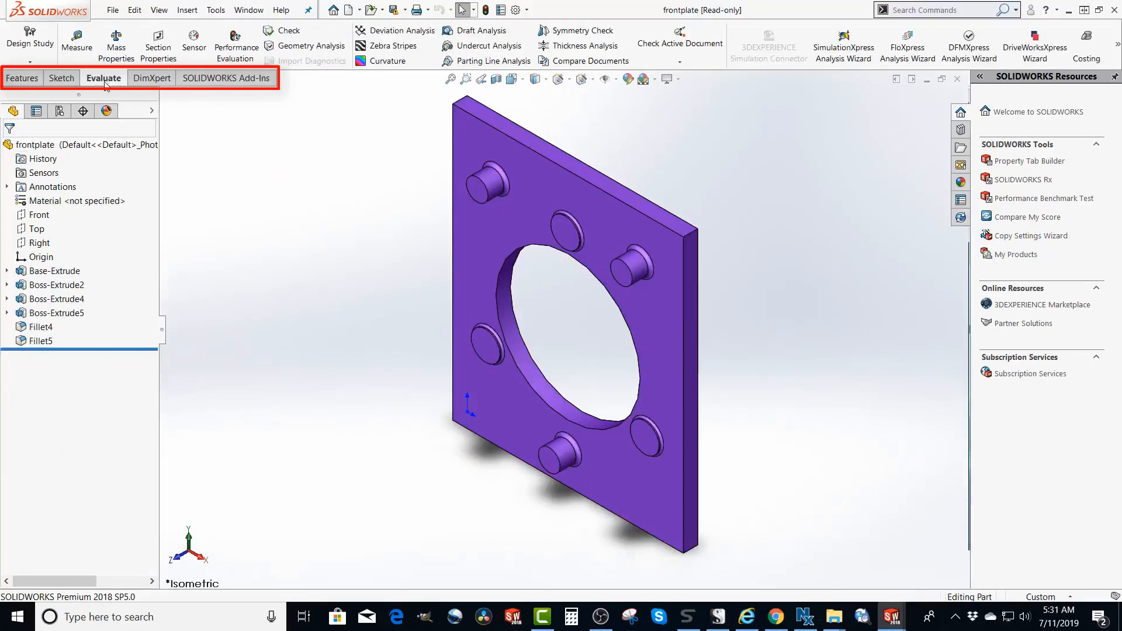
click(36, 79)
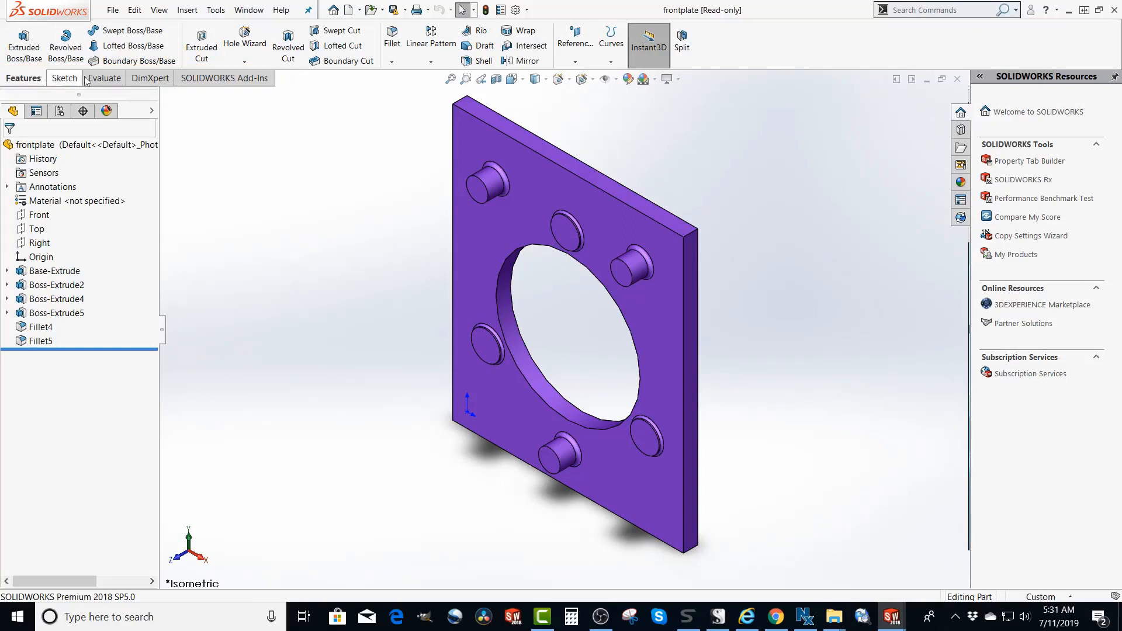
- Switch to the open frontplate drawing, Sheet1, and view its Annotation and Sketch command sets
click(249, 9)
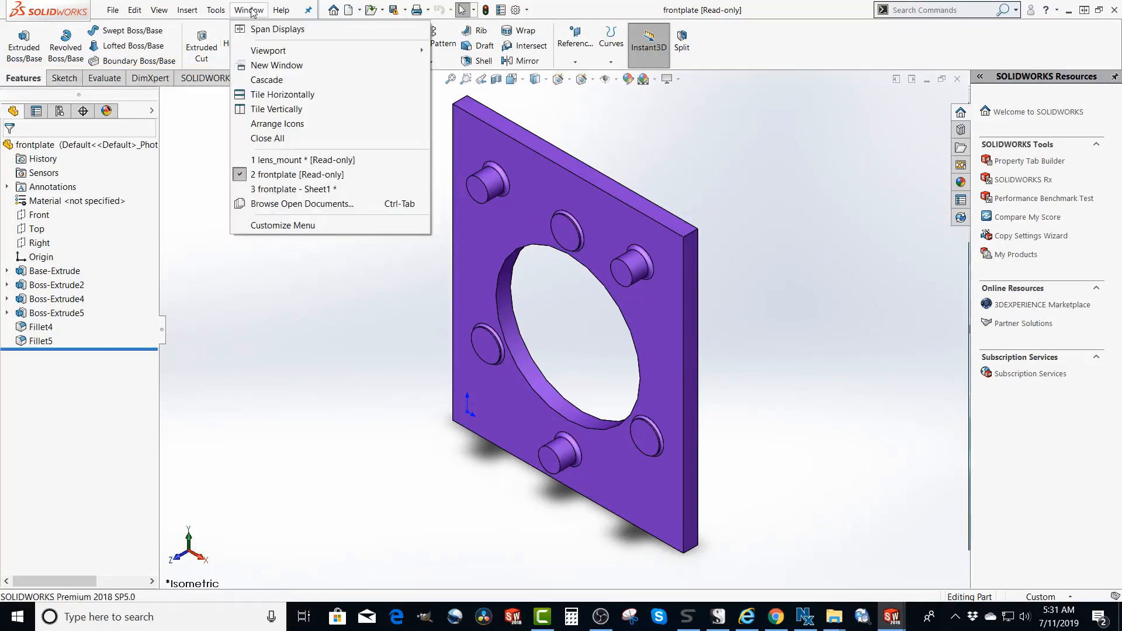
click(308, 189)
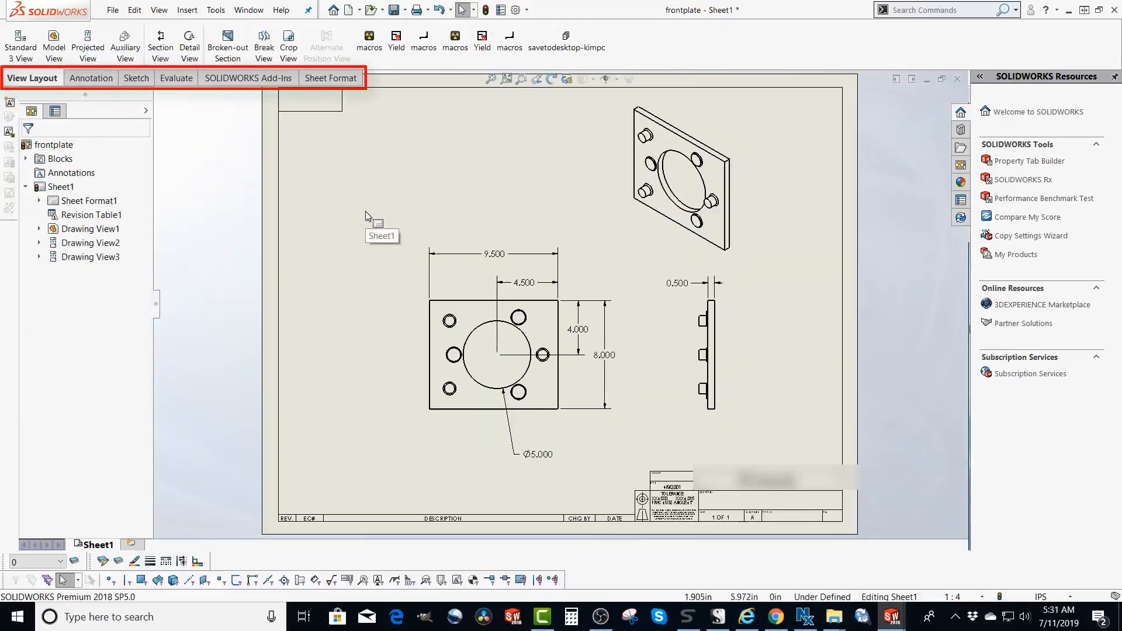
click(89, 79)
click(136, 78)
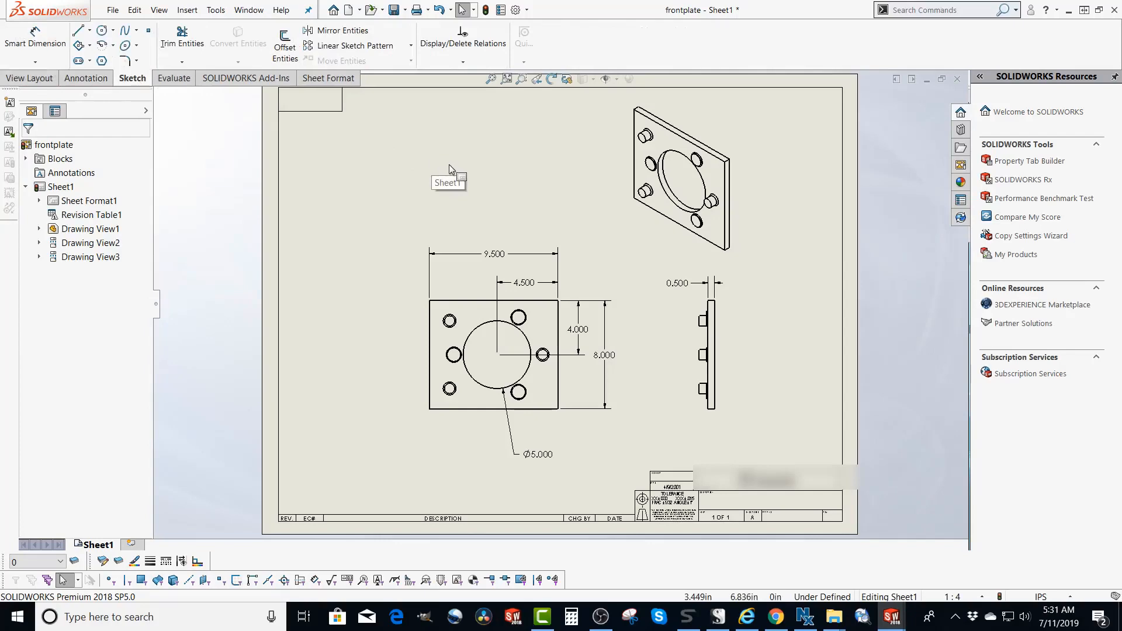
- Turn the CommandManager's large buttons with text off and on again, and dock it vertically beside the drawing before restoring its horizontal position
right_click(583, 13)
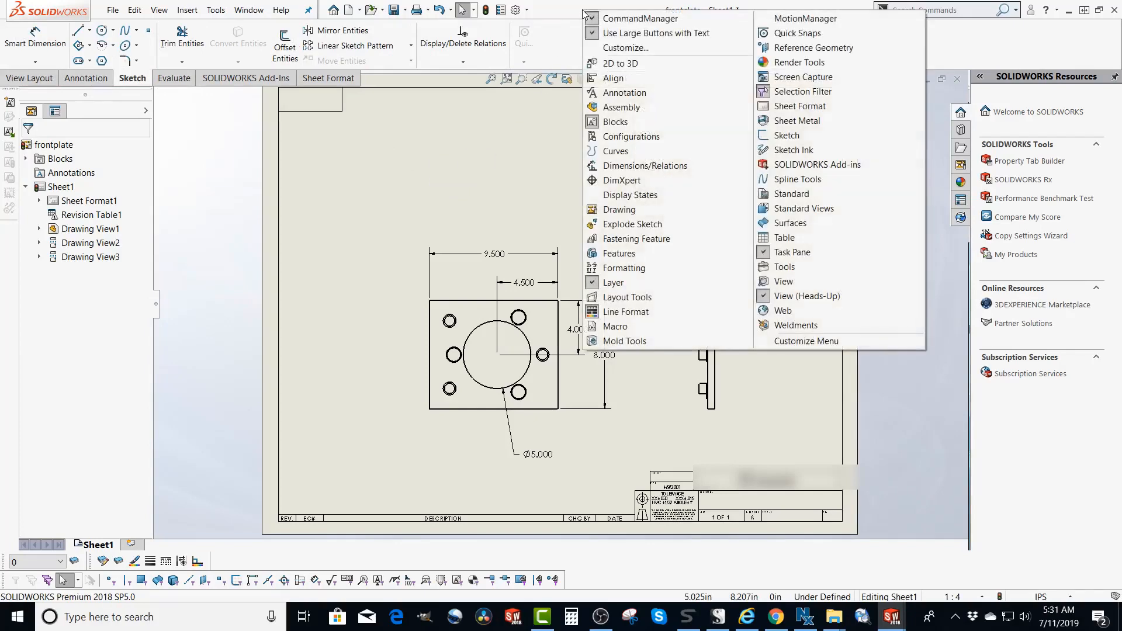
click(628, 34)
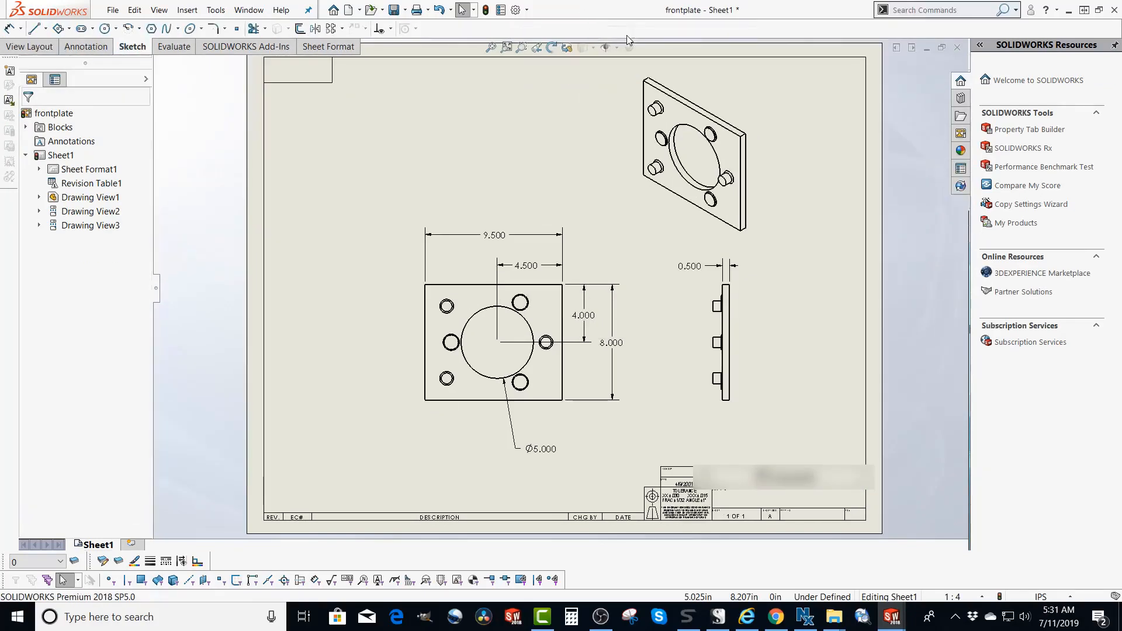
right_click(553, 8)
click(595, 33)
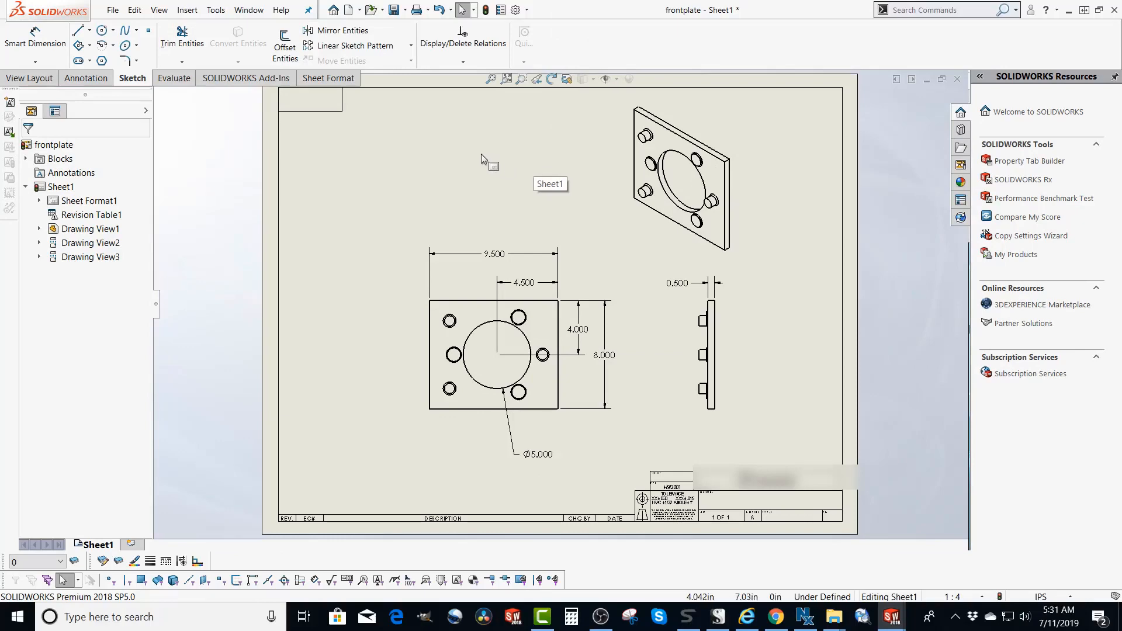
mouse_move(39, 84)
mouse_down()
mouse_move(252, 162)
mouse_move(400, 197)
mouse_move(650, 224)
mouse_move(935, 281)
mouse_up()
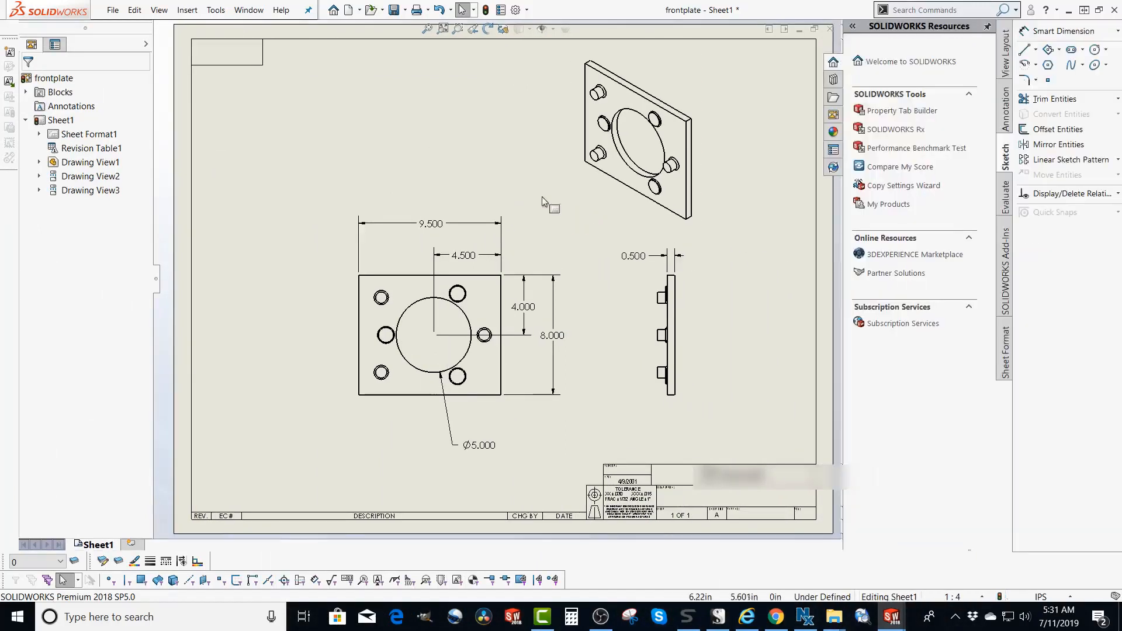
mouse_move(1005, 167)
mouse_down()
mouse_move(864, 156)
mouse_move(588, 93)
mouse_move(561, 38)
mouse_up()
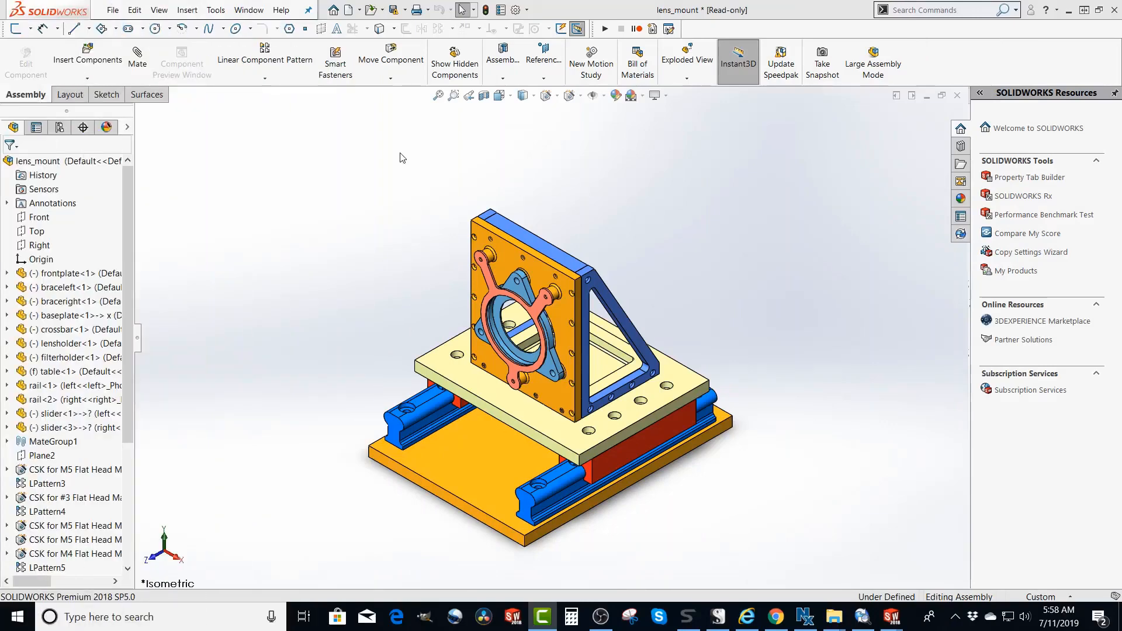
- Add a new CommandManager tab named custom for assemblies through the CommandManager customization
right_click(167, 98)
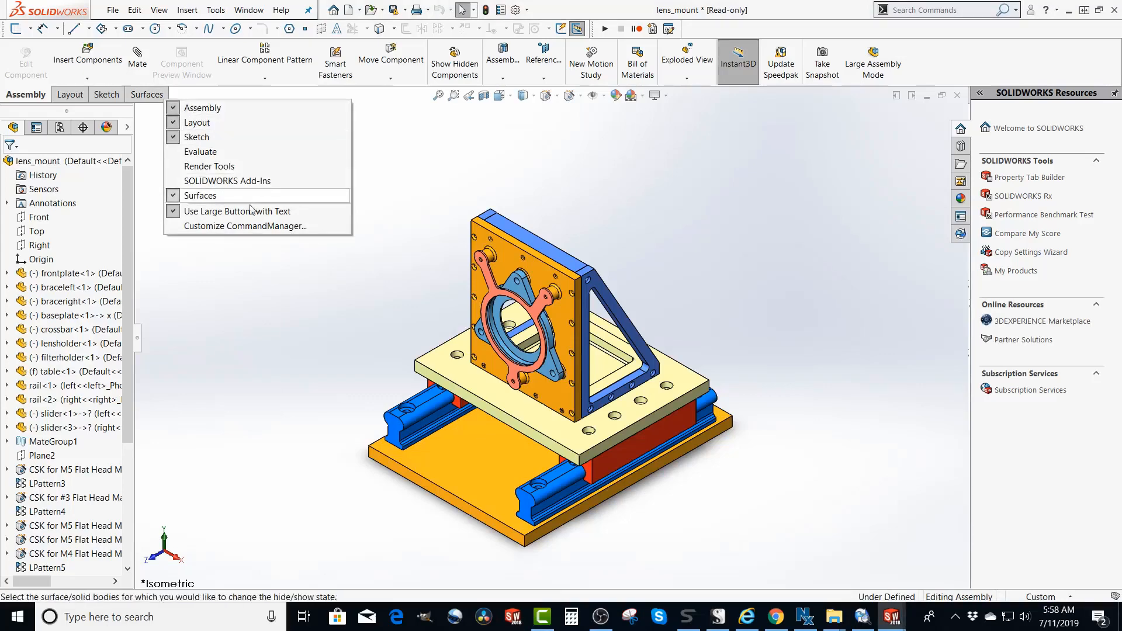
click(245, 226)
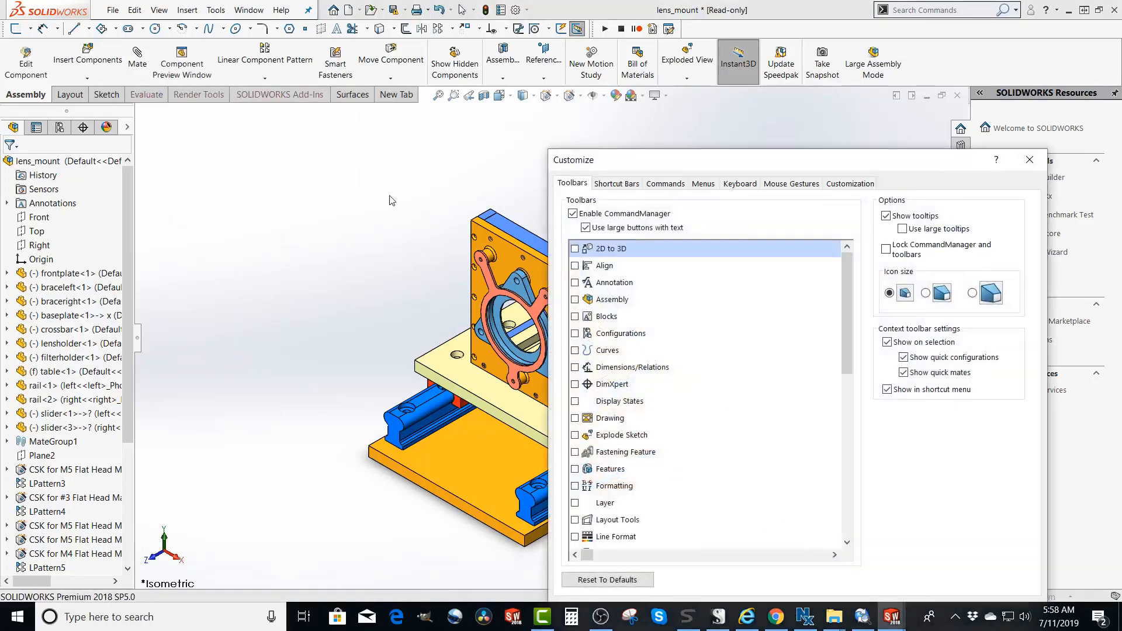
right_click(401, 99)
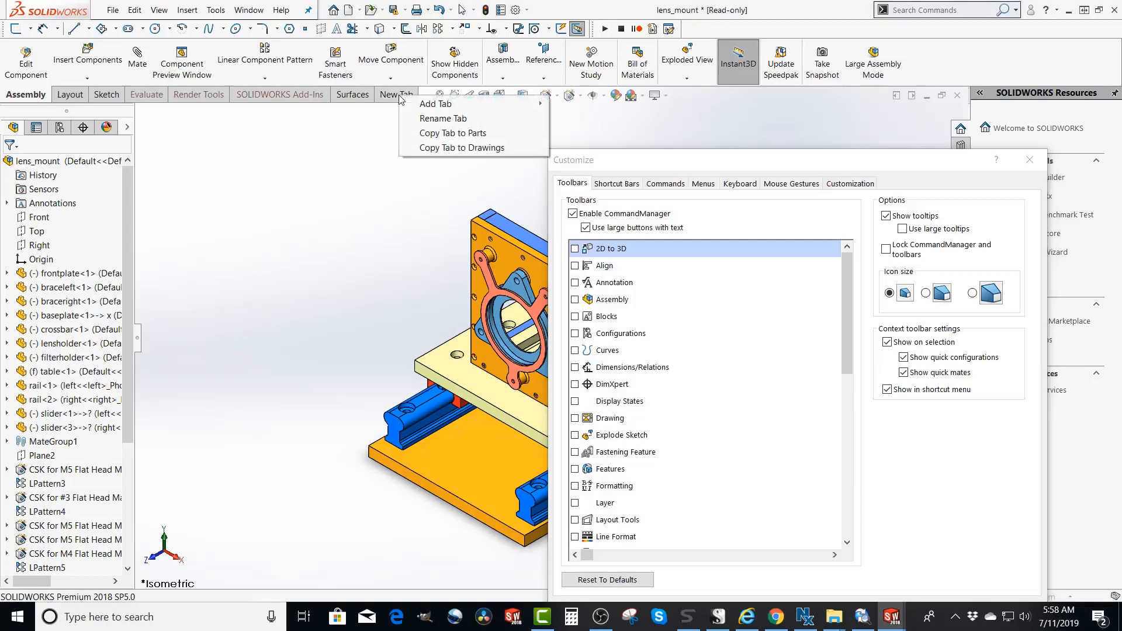
click(440, 119)
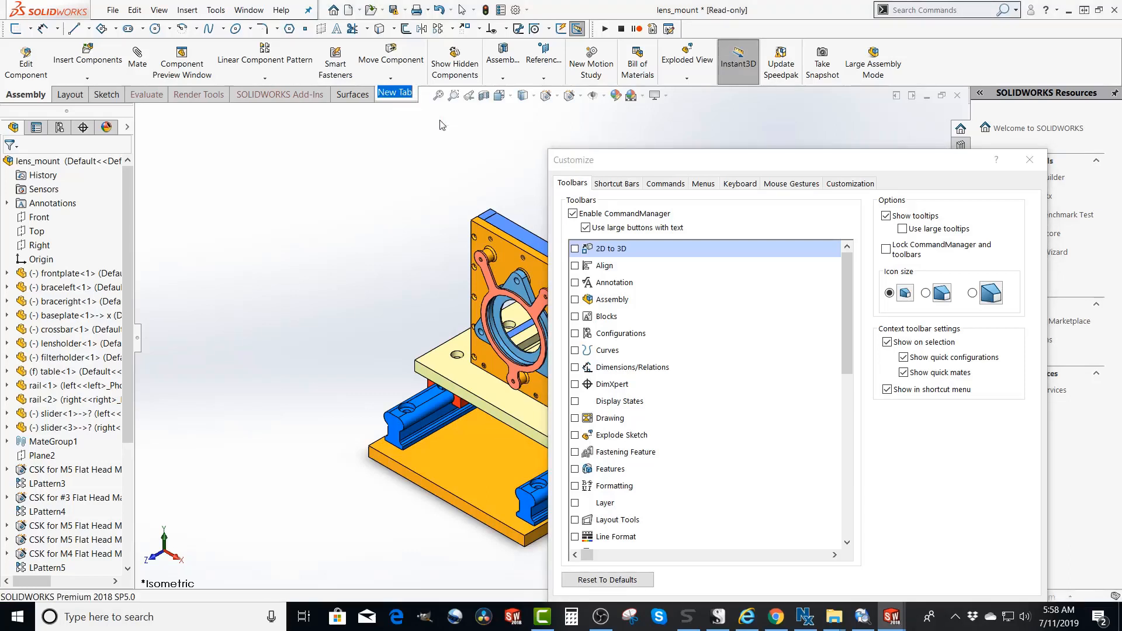
text(cus)
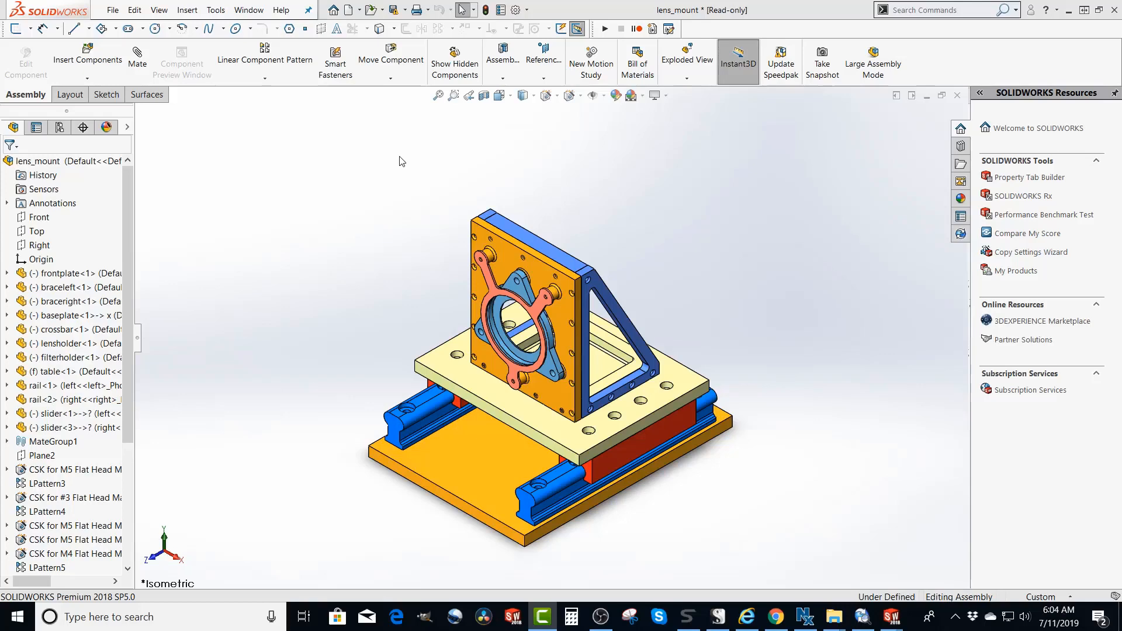
- Add the Sketch Picture command from the Sketch category to the custom CommandManager tab and accept the customization
right_click(162, 98)
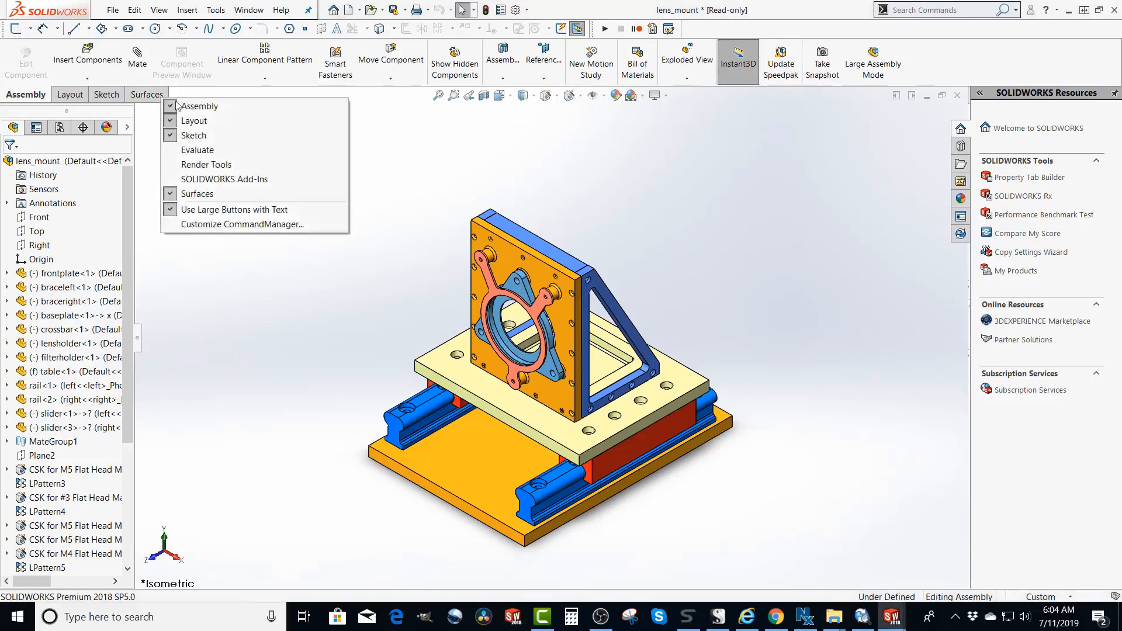
click(240, 224)
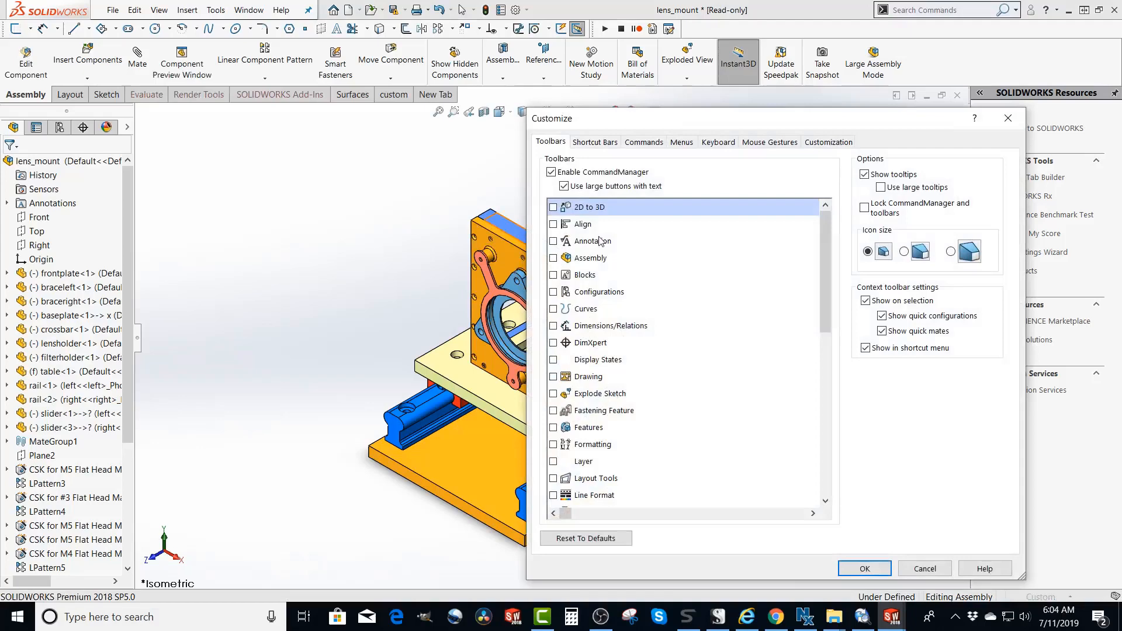
click(395, 96)
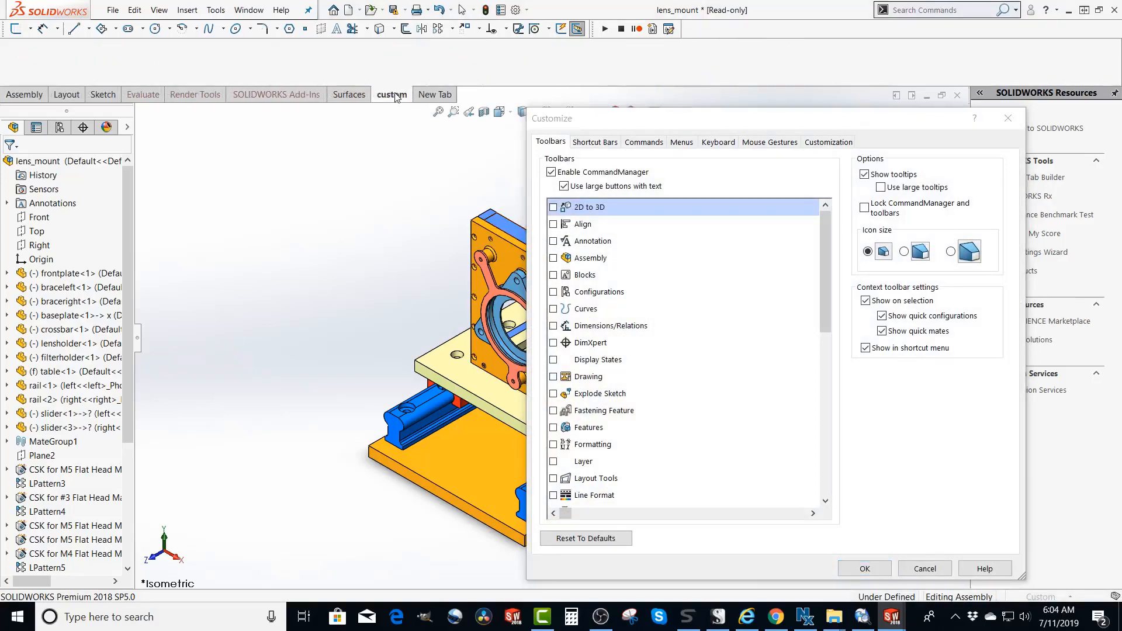
click(651, 146)
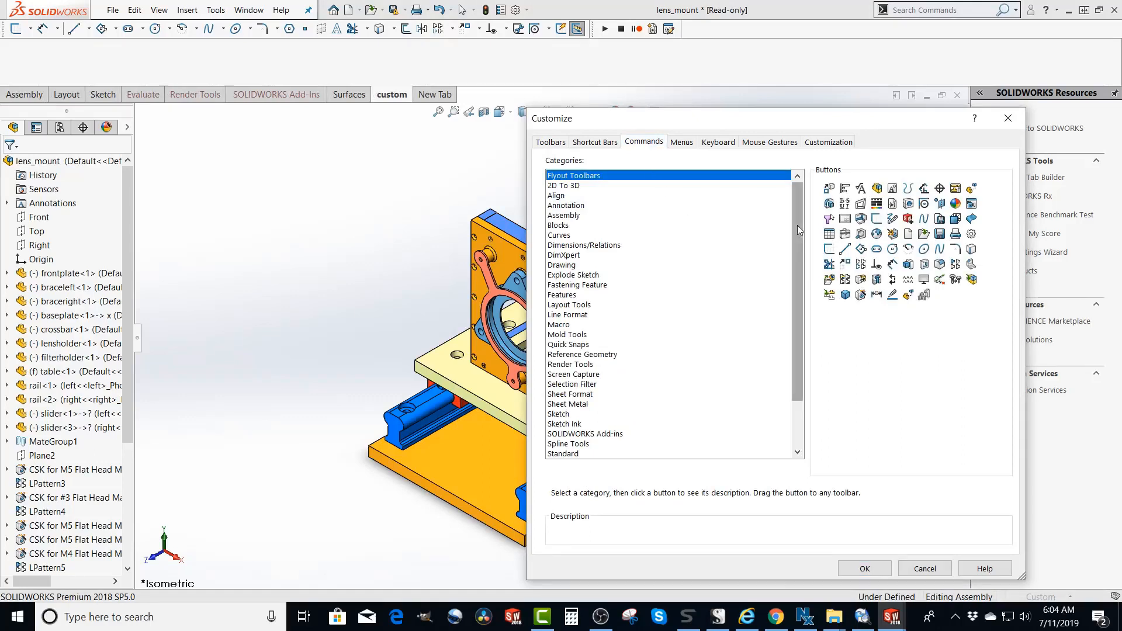
drag(797, 225, 800, 295)
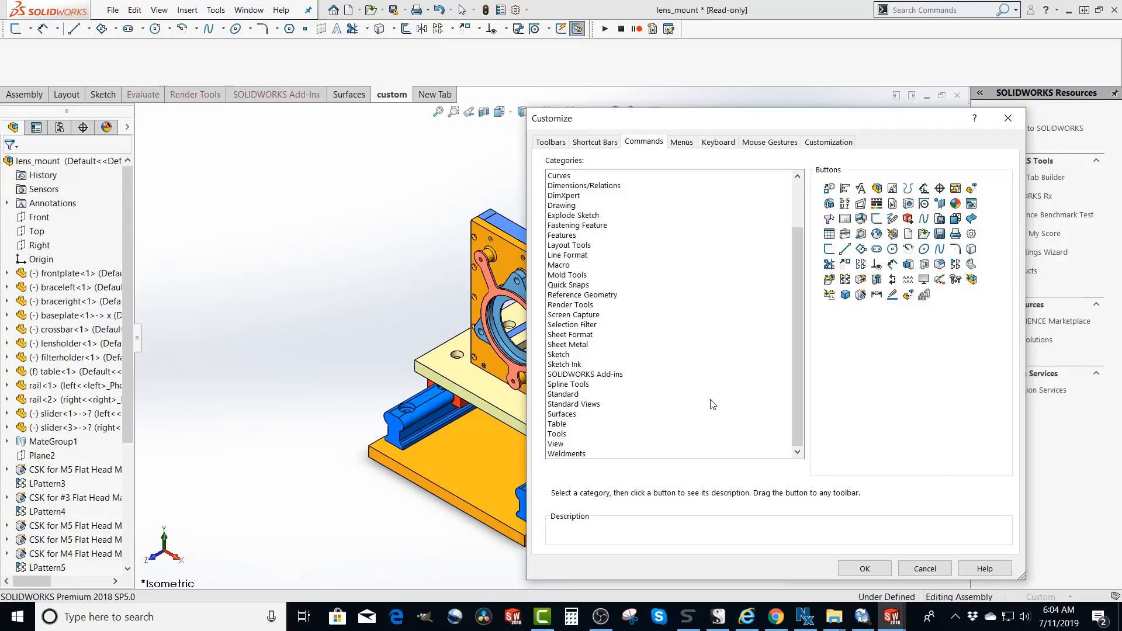
click(560, 355)
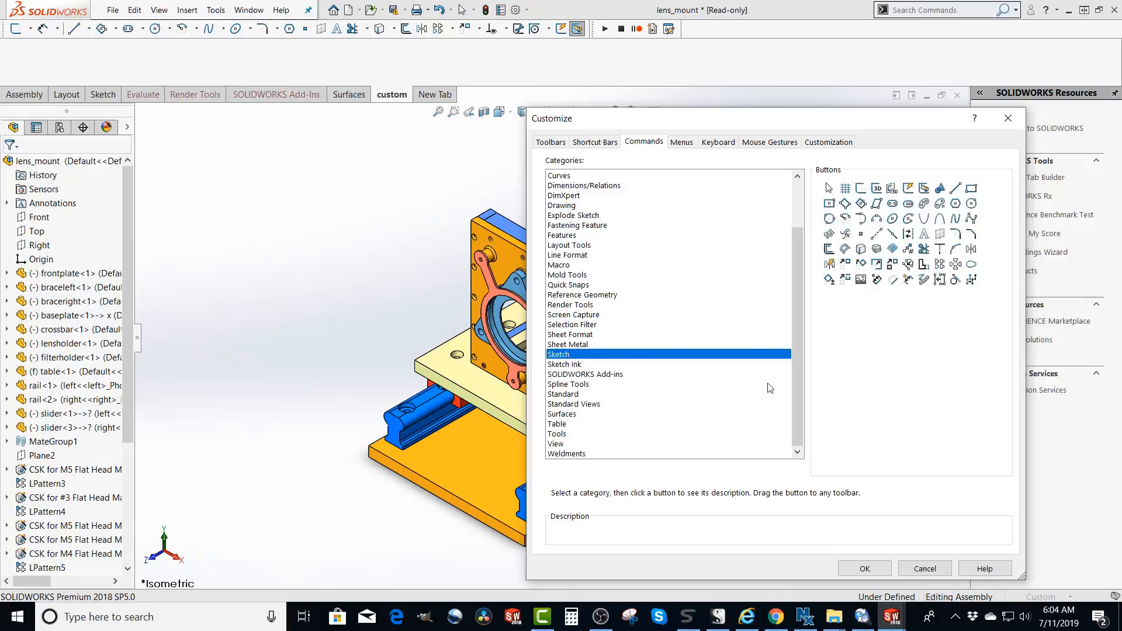
click(861, 281)
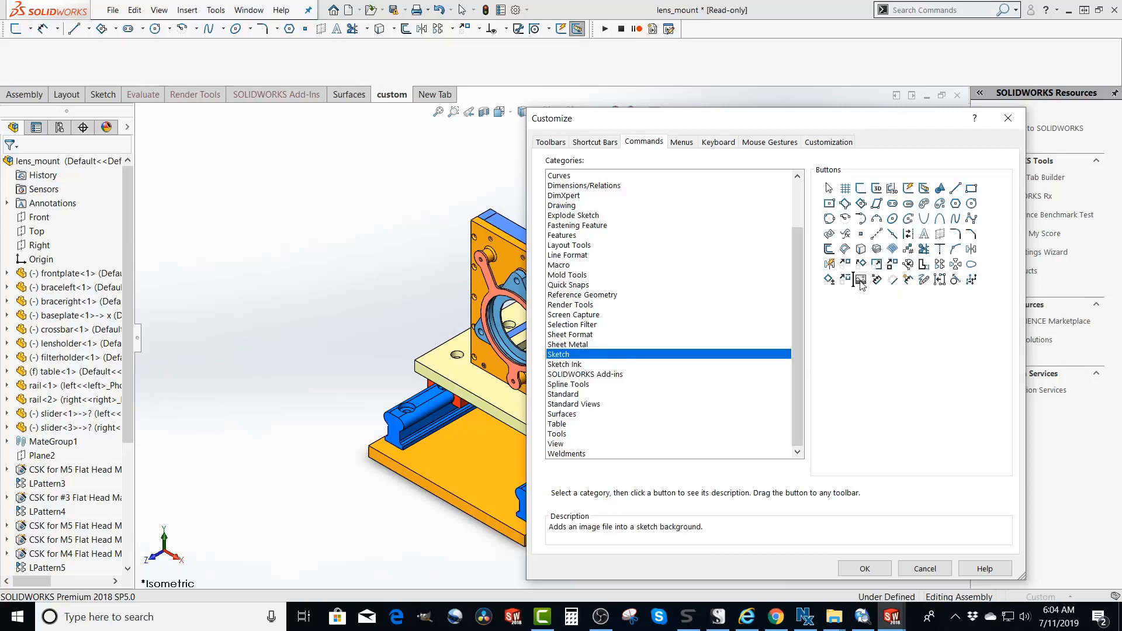
mouse_move(860, 284)
mouse_down()
mouse_move(557, 221)
mouse_move(350, 62)
mouse_up()
click(865, 568)
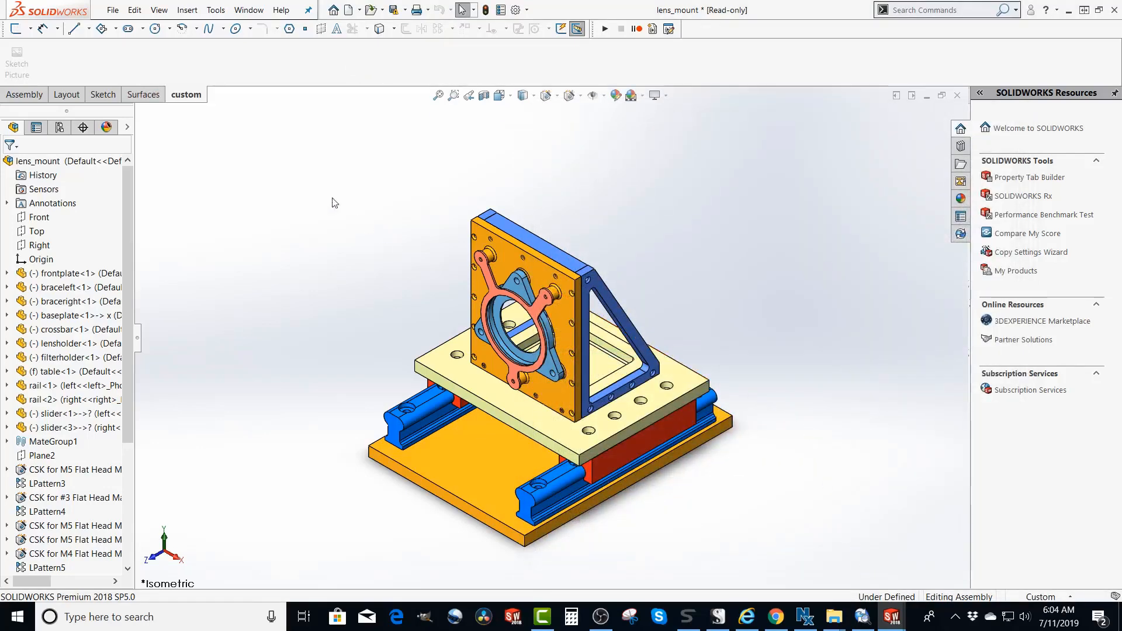
- Add the predefined Mold Tools tab to the assembly's CommandManager and accept the customization
right_click(189, 97)
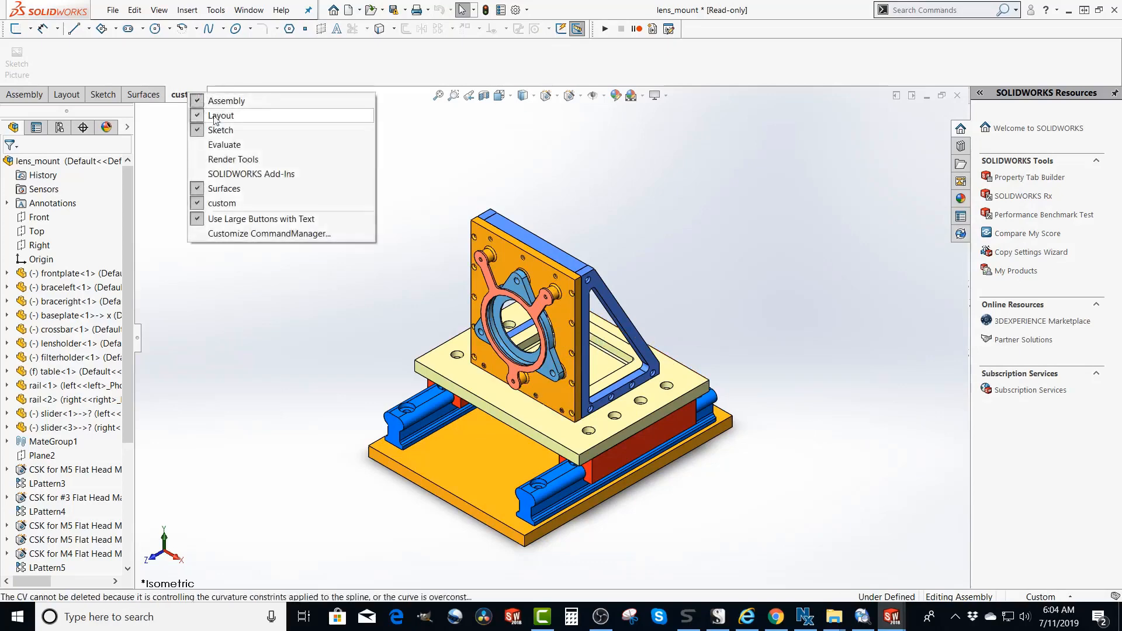
click(257, 233)
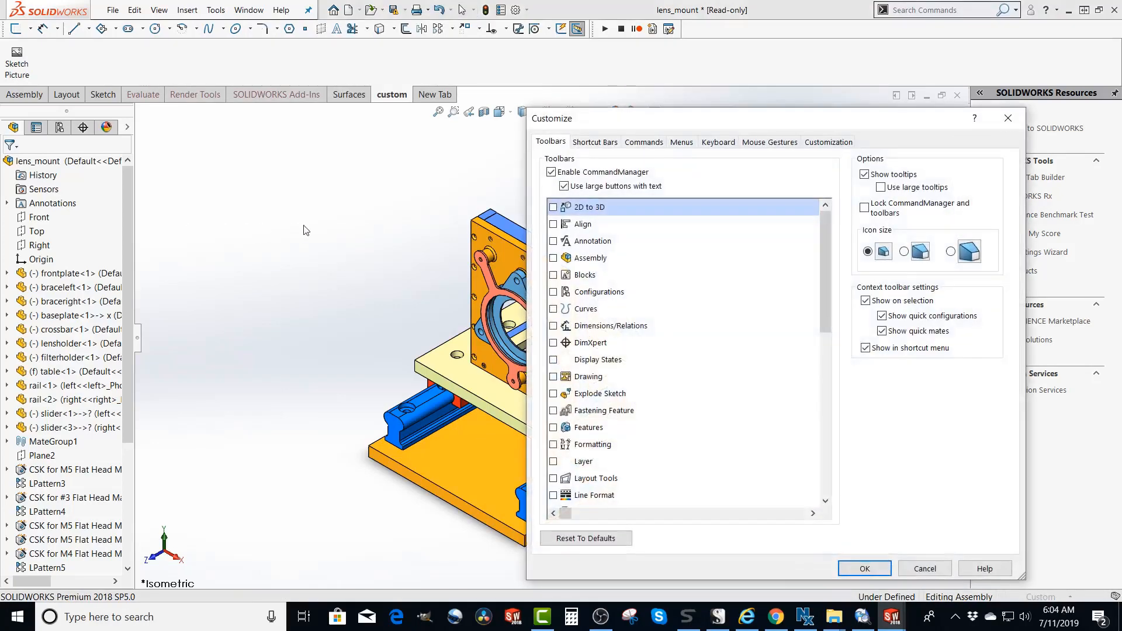
right_click(389, 98)
mouse_move(409, 104)
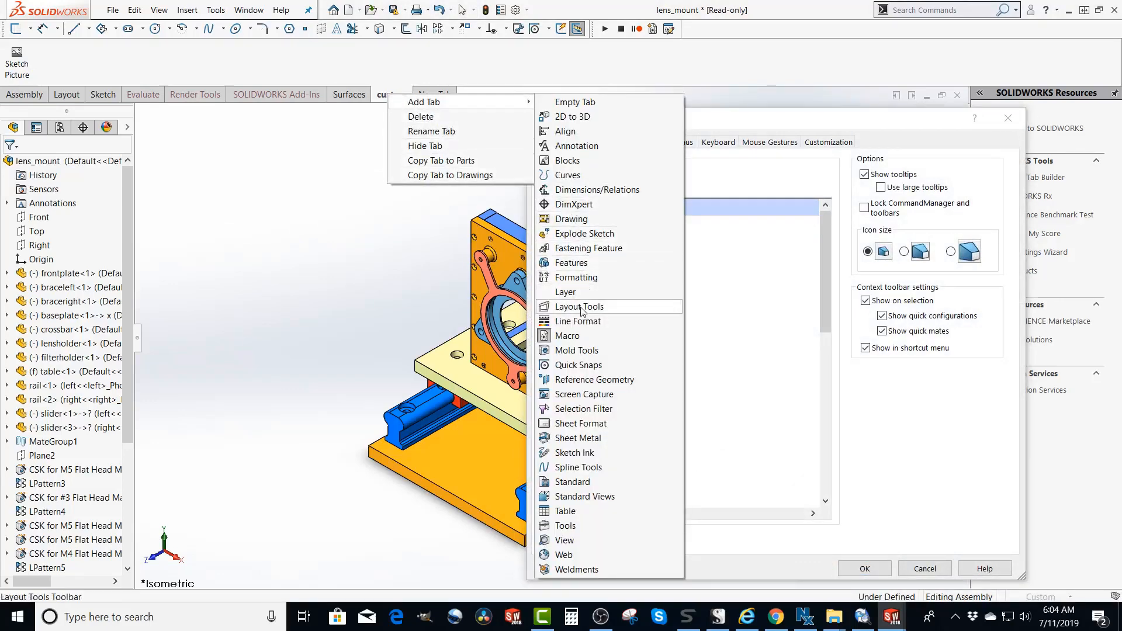
click(579, 350)
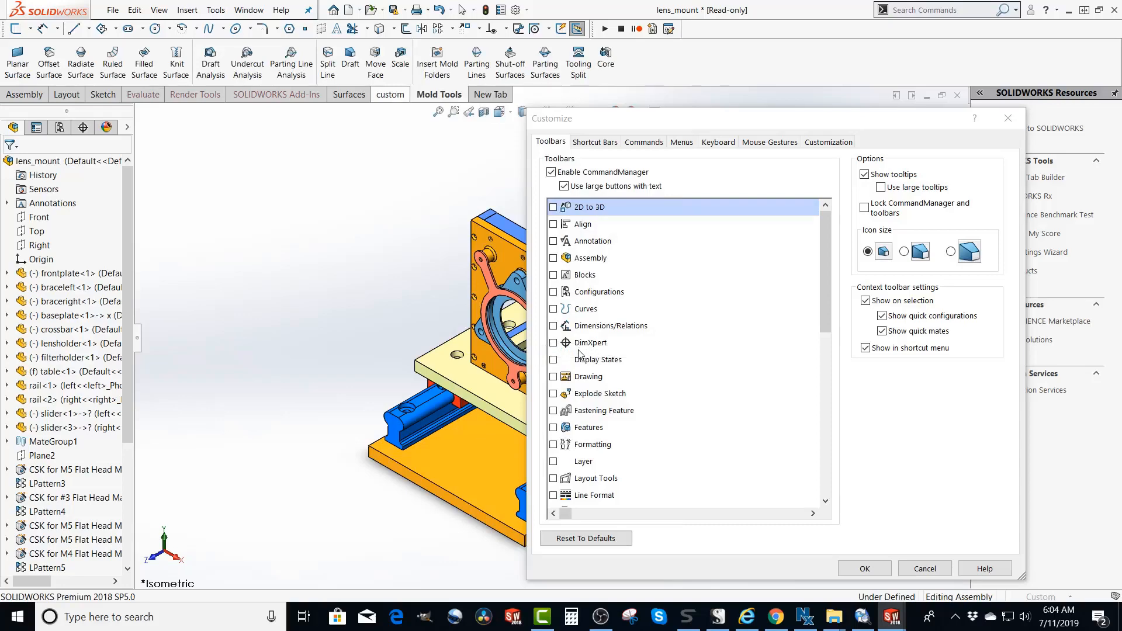
click(878, 565)
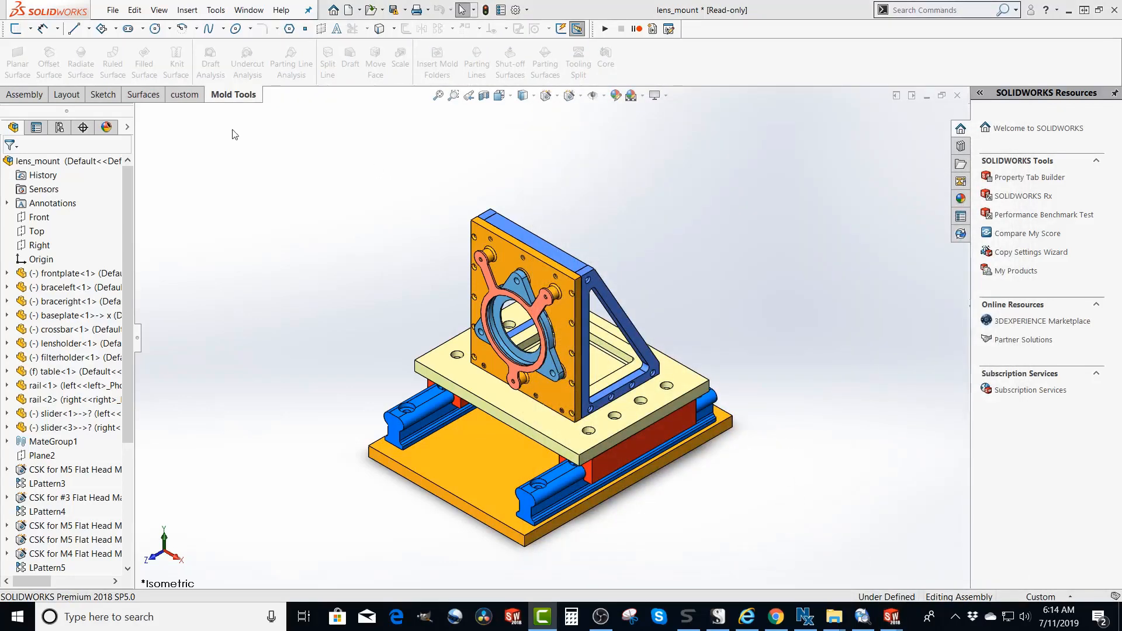
- Hide the Mold Tools tab from the CommandManager and show it again
right_click(233, 94)
click(279, 218)
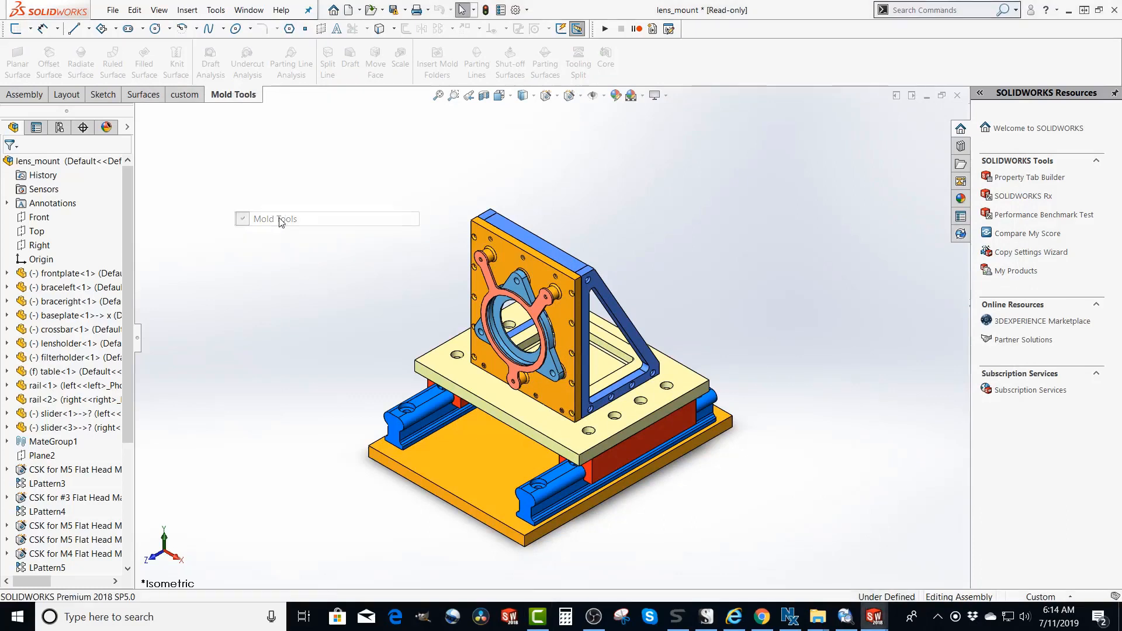
right_click(189, 95)
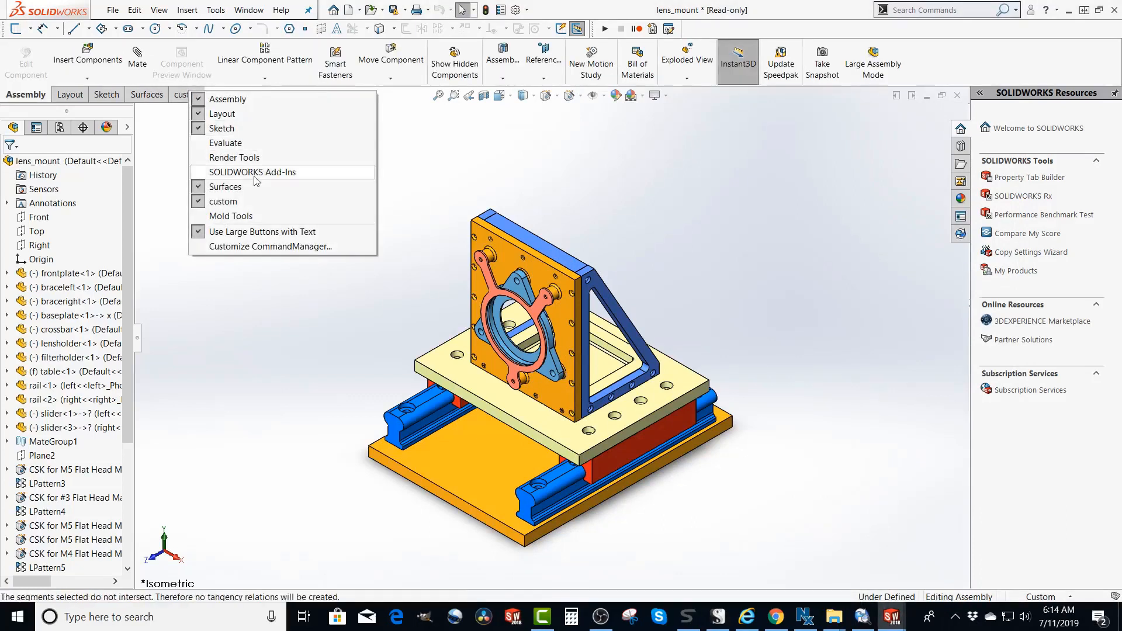
click(230, 216)
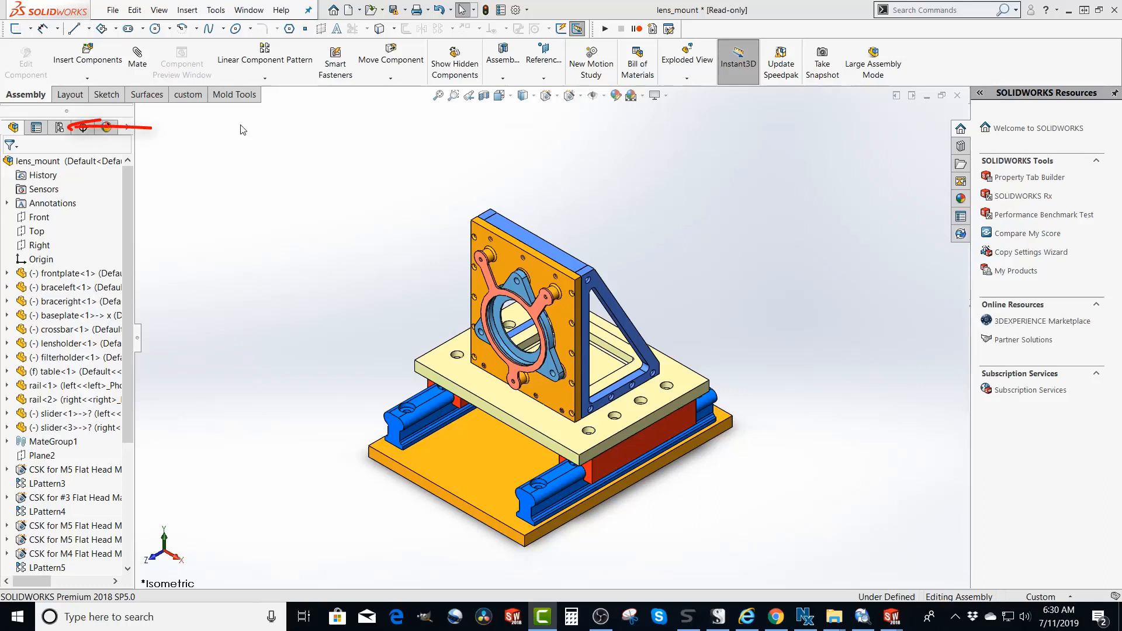
- Add a configuration named config2 to the lens_mount assembly in the ConfigurationManager
click(59, 127)
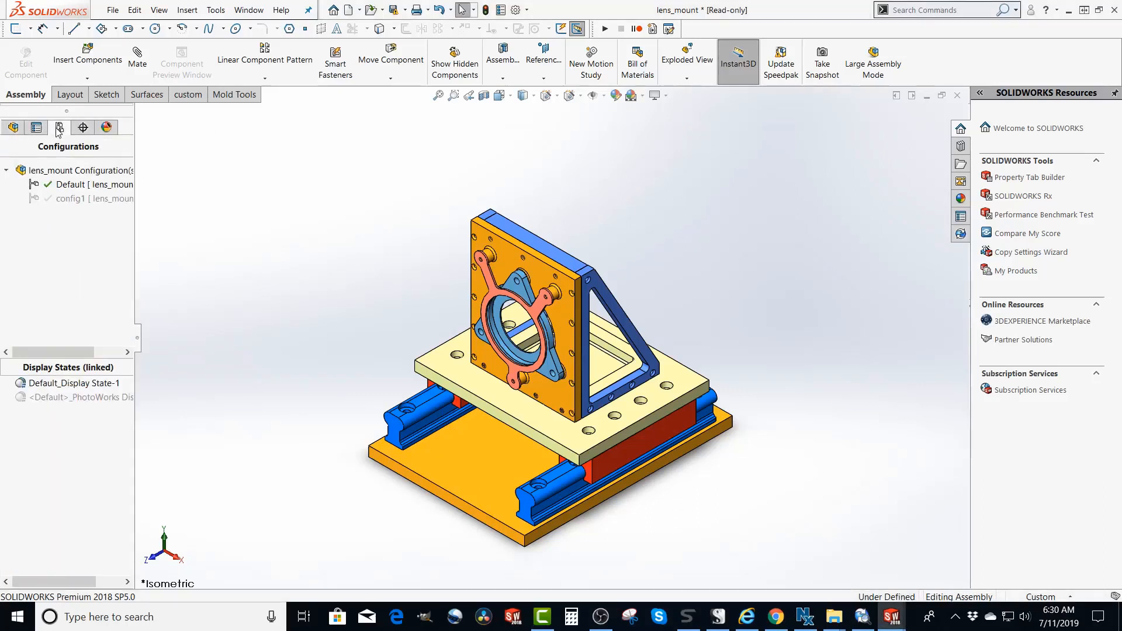
click(68, 170)
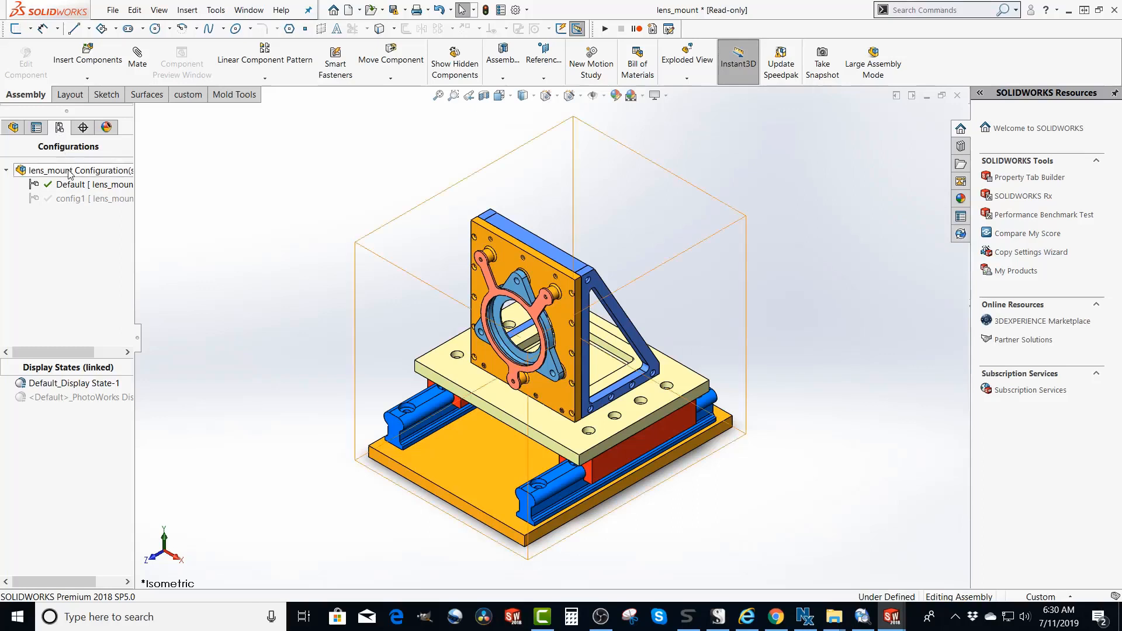
right_click(69, 171)
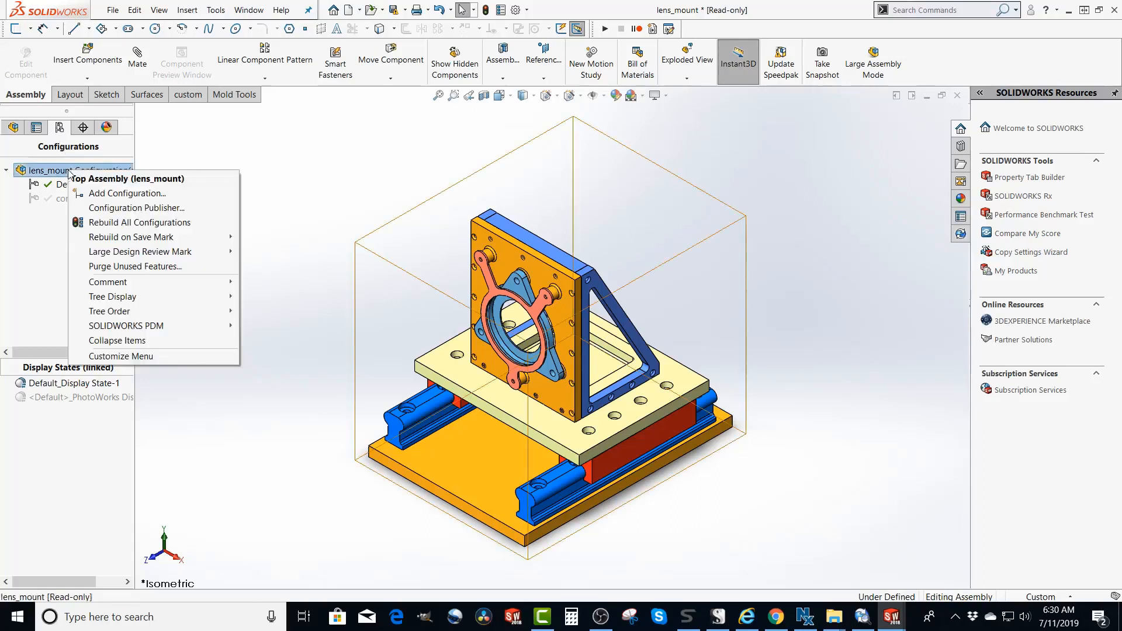
click(94, 193)
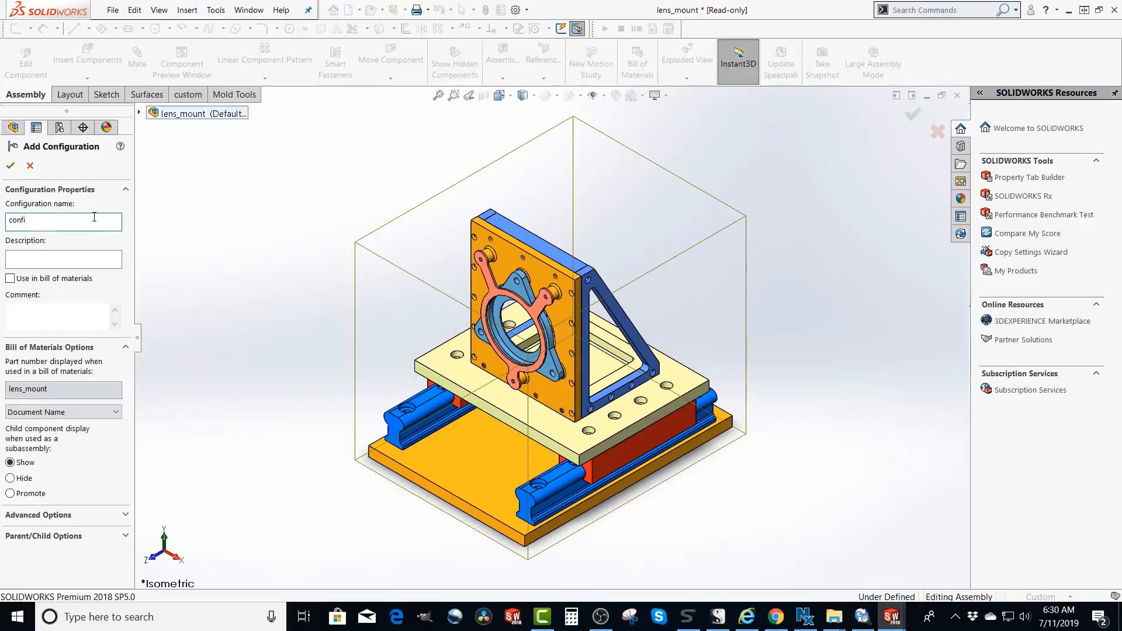
text(config2)
click(10, 166)
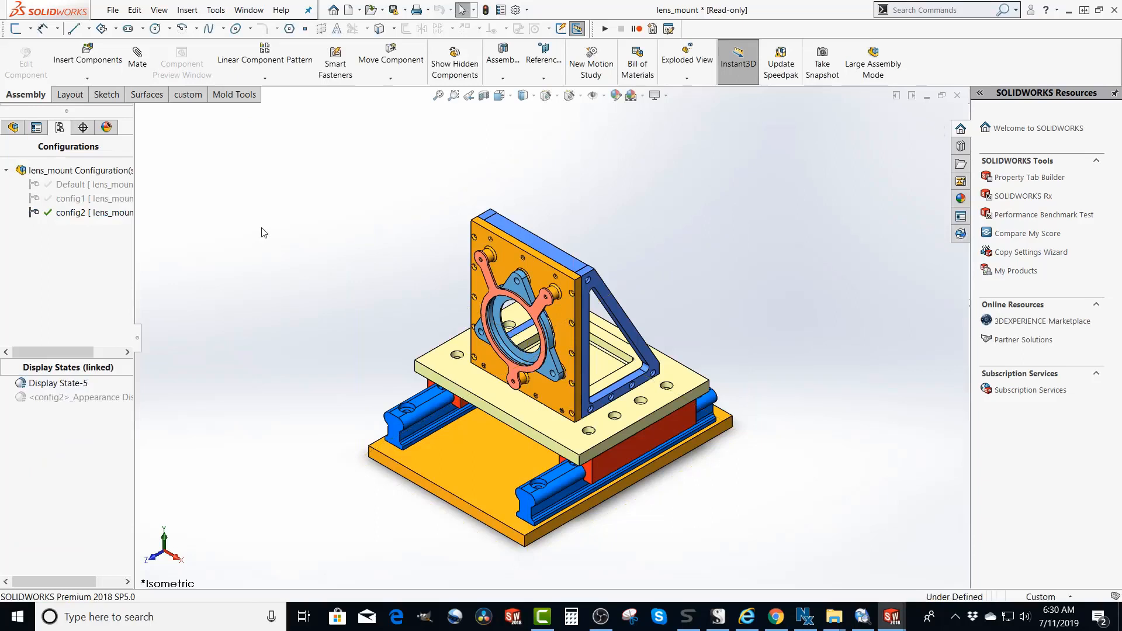
- Activate the config1 configuration of lens_mount and return to config2
double_click(98, 201)
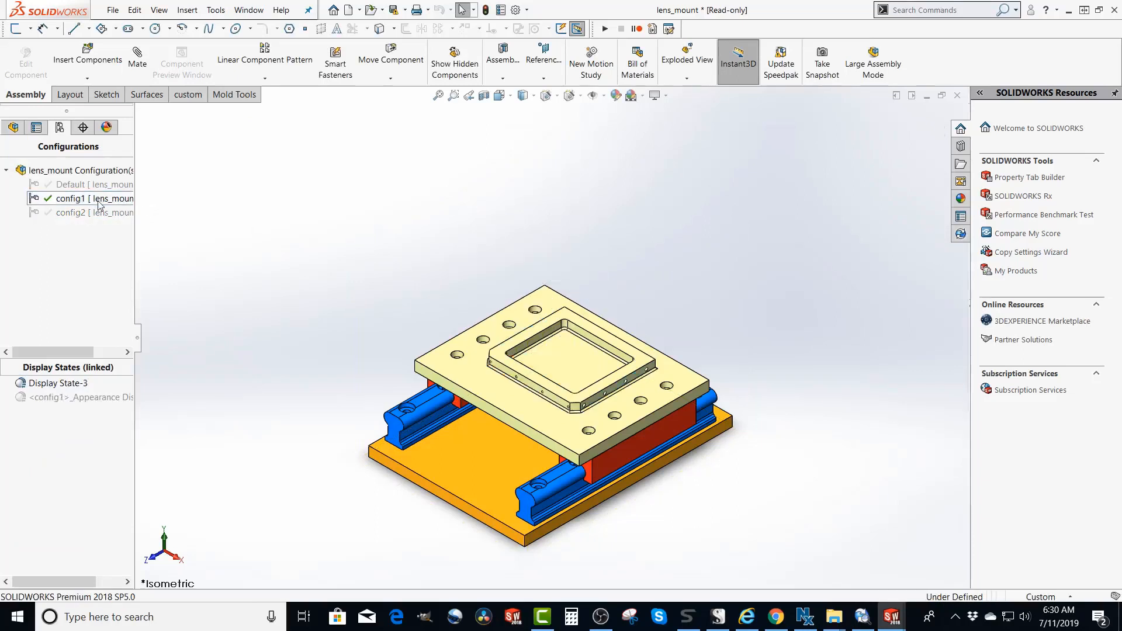
double_click(91, 213)
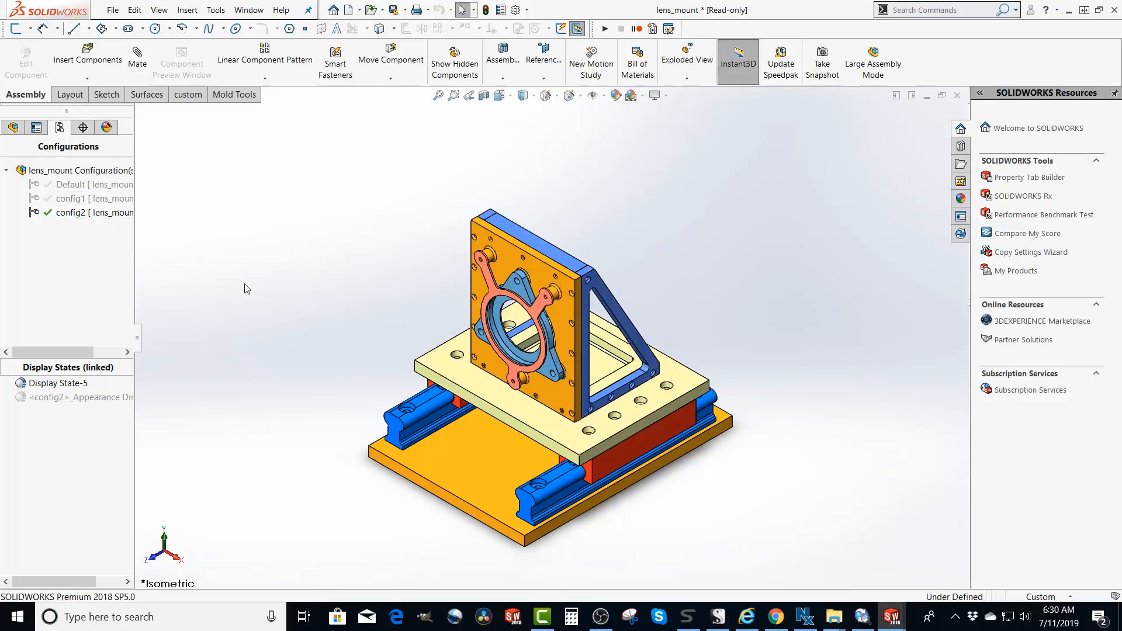
- Switch between config2's two linked display states, then add a new display state and select it as the current one
double_click(66, 399)
double_click(58, 383)
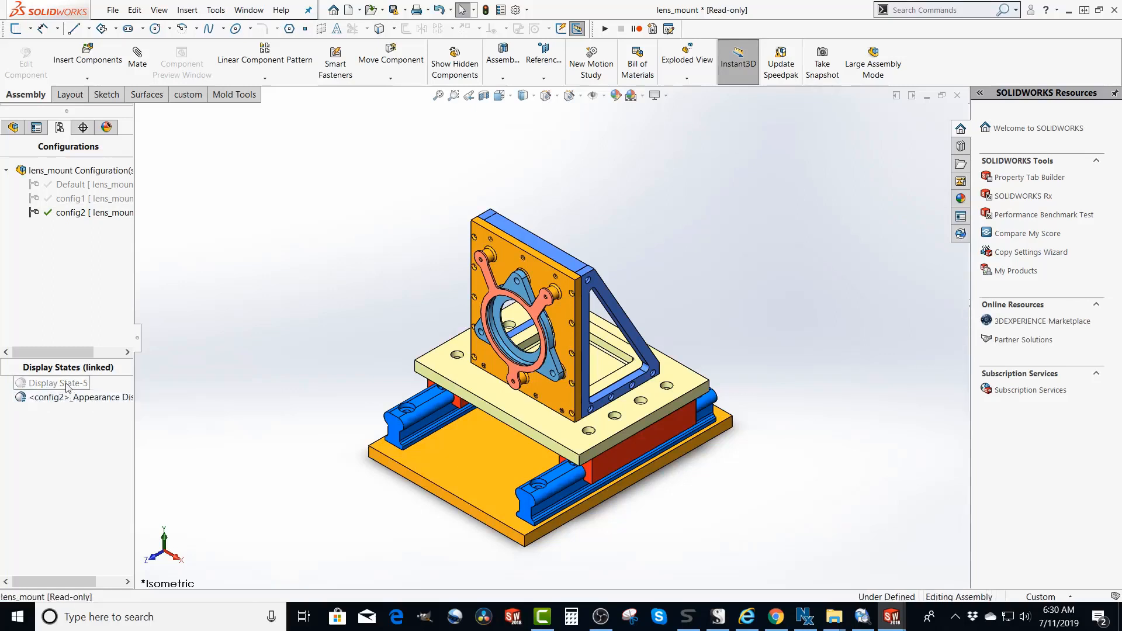
right_click(68, 385)
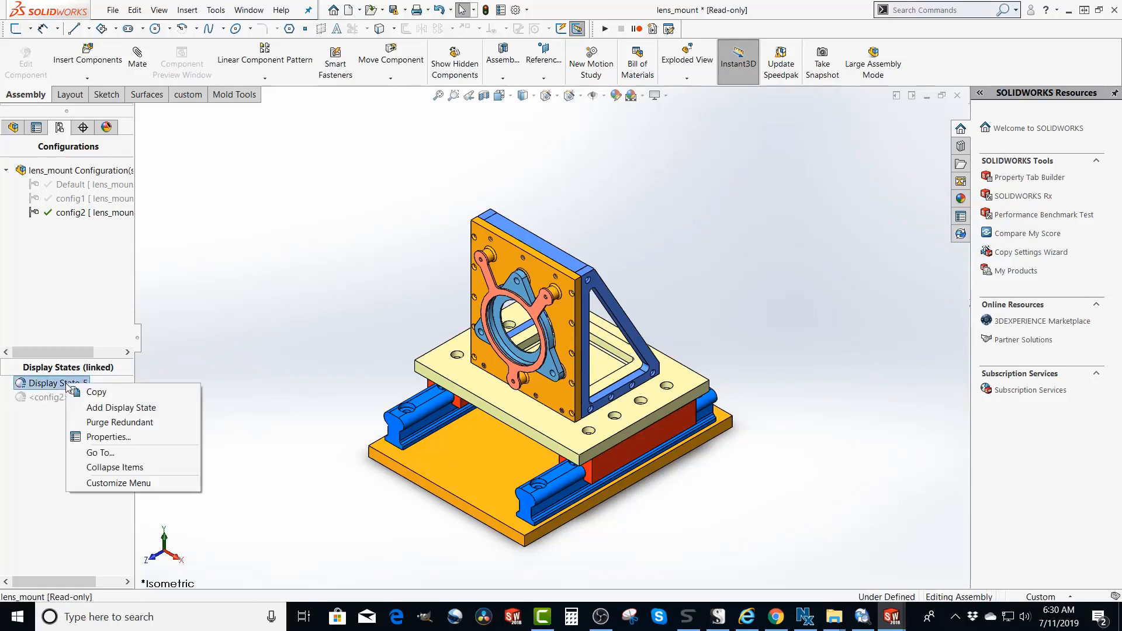
click(108, 407)
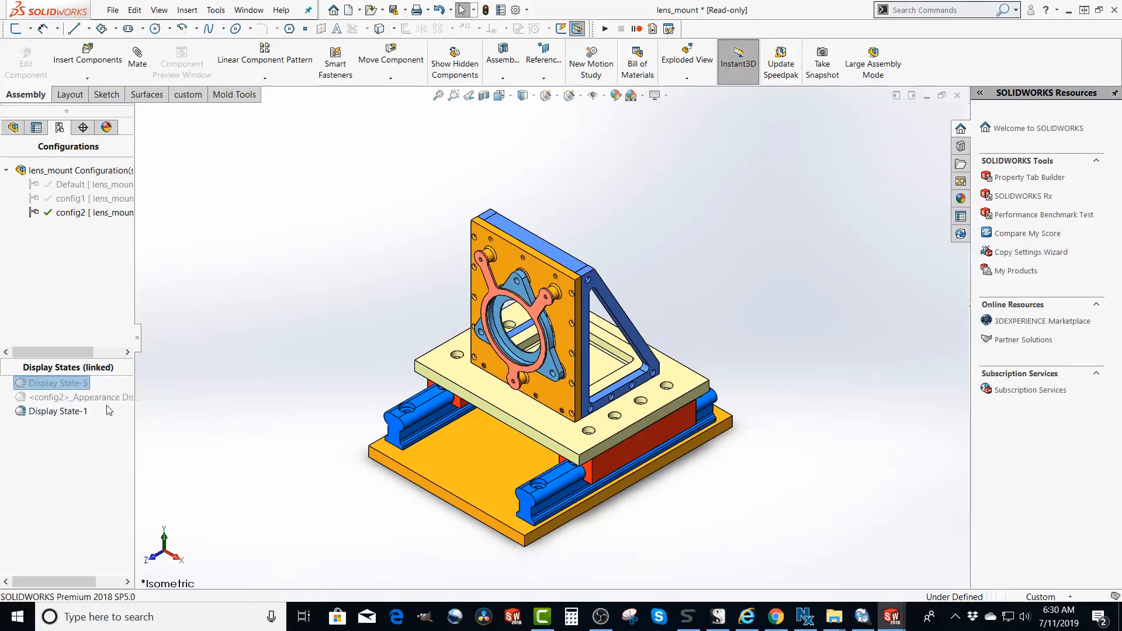
click(88, 413)
double_click(76, 412)
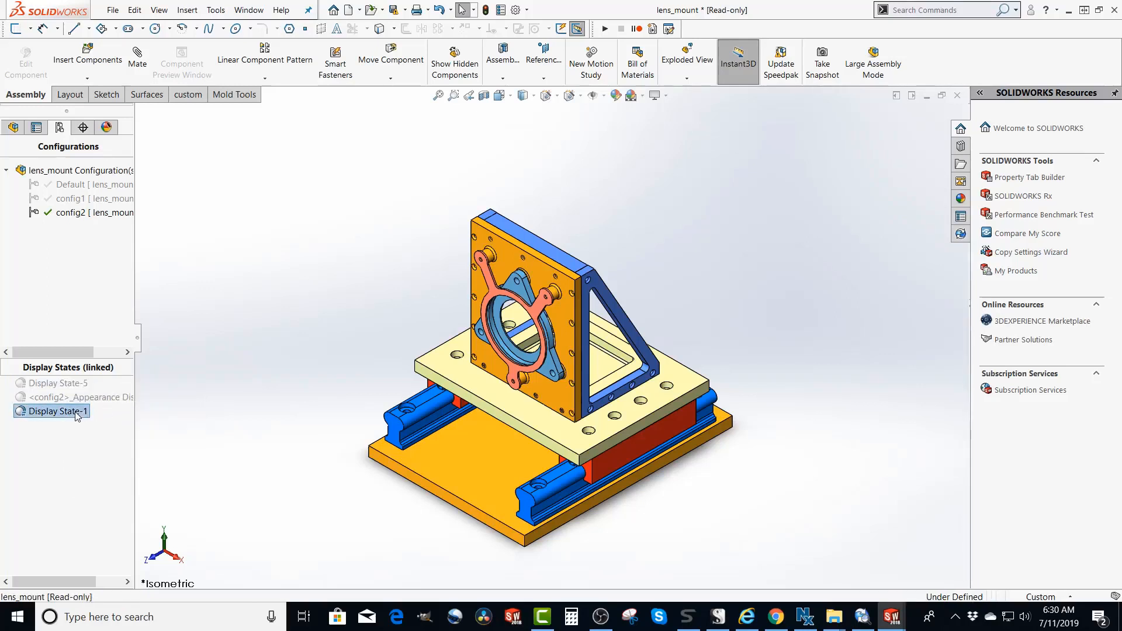
- Hide the front plate and the crossbar in Display State-1, and switch to Display State-5 and back to compare
click(551, 287)
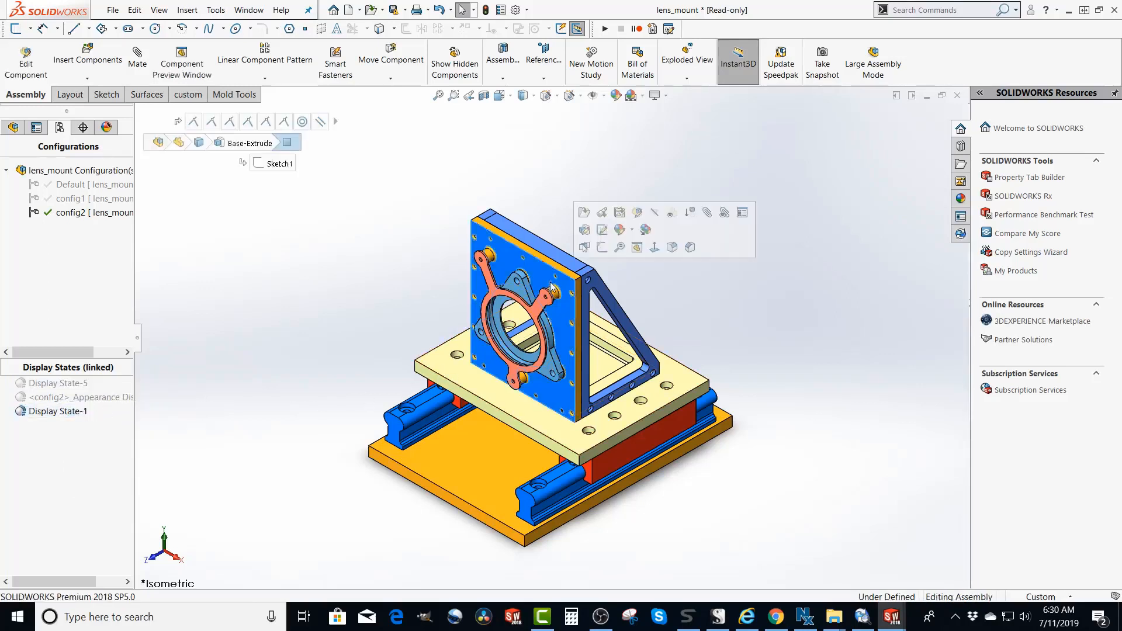
click(659, 217)
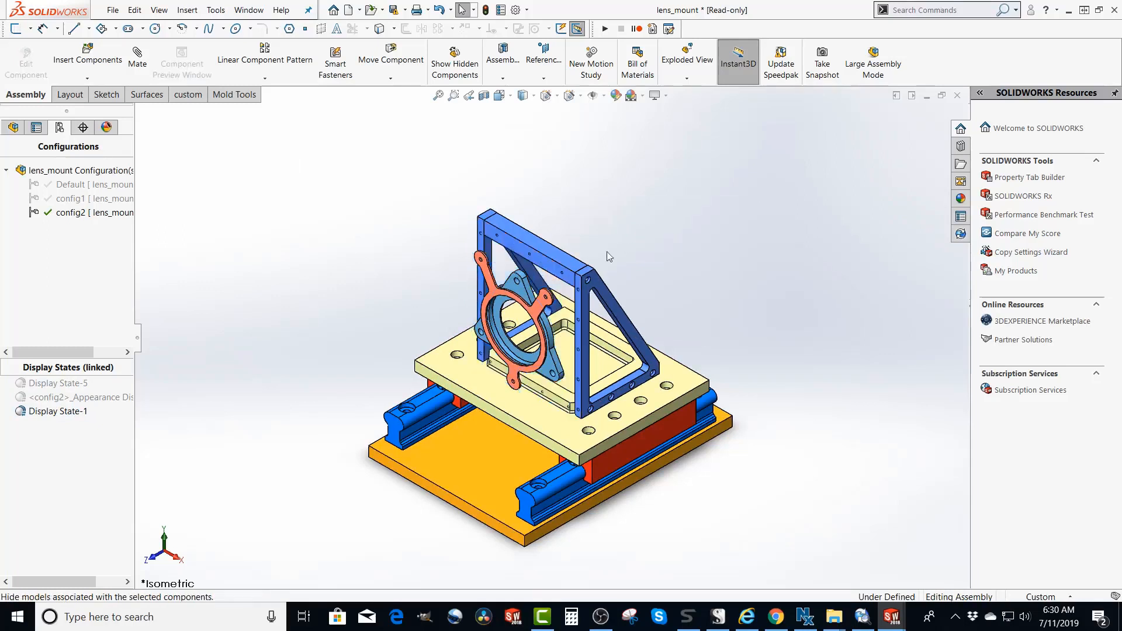
click(578, 270)
click(679, 201)
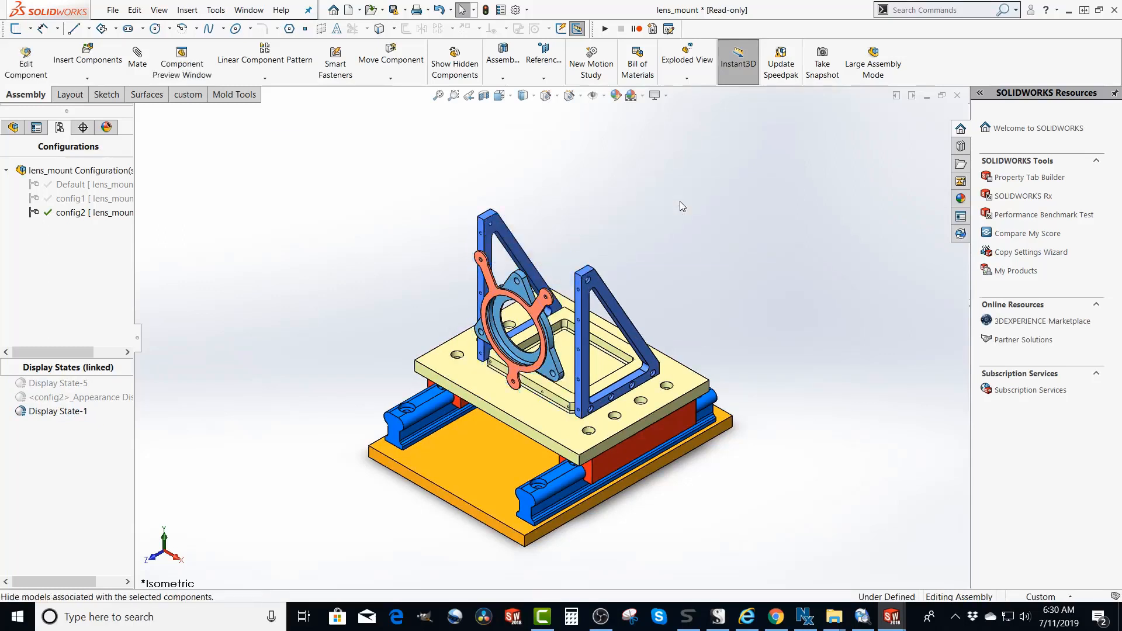
double_click(67, 383)
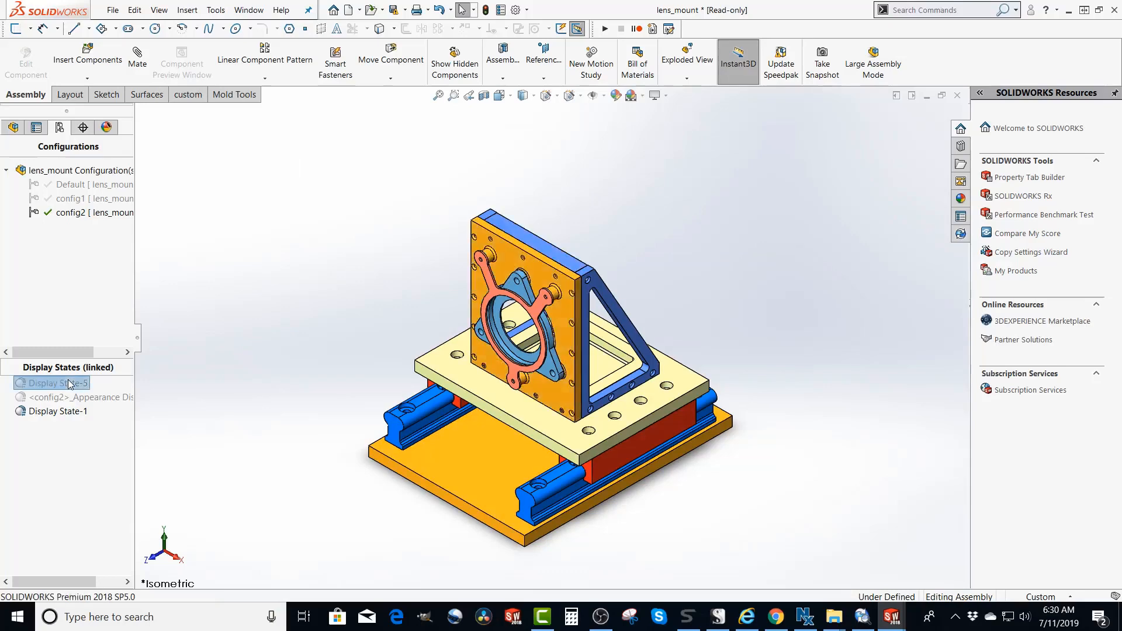
double_click(68, 412)
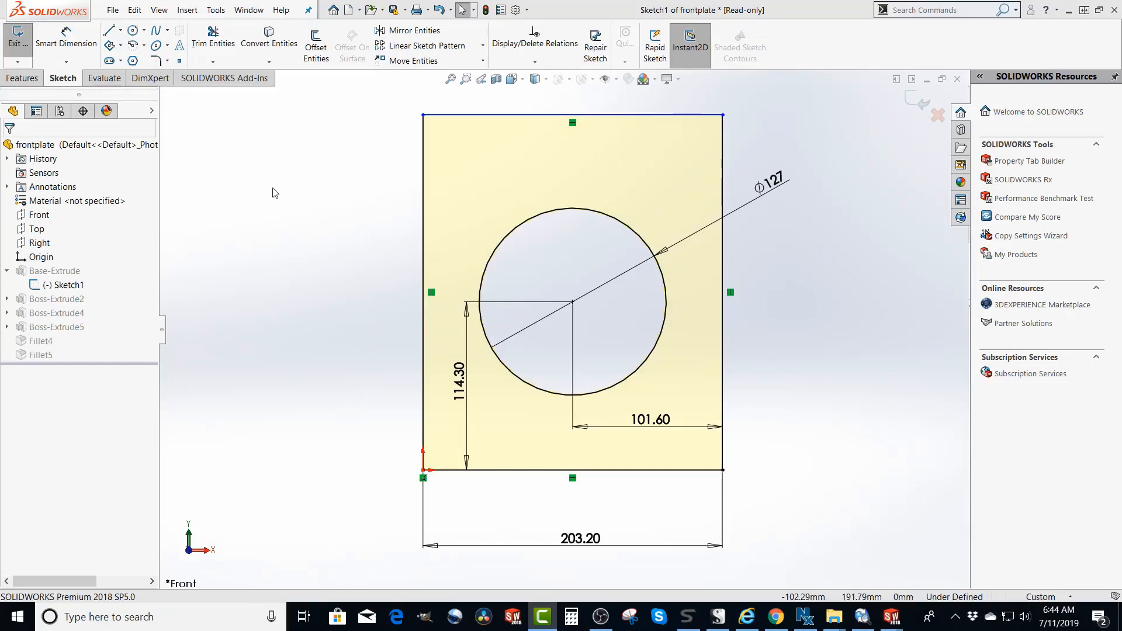
- Dimension the height between the rectangle's horizontal edges in the frontplate's Sketch1 as 200 mm and exit the sketch
click(66, 36)
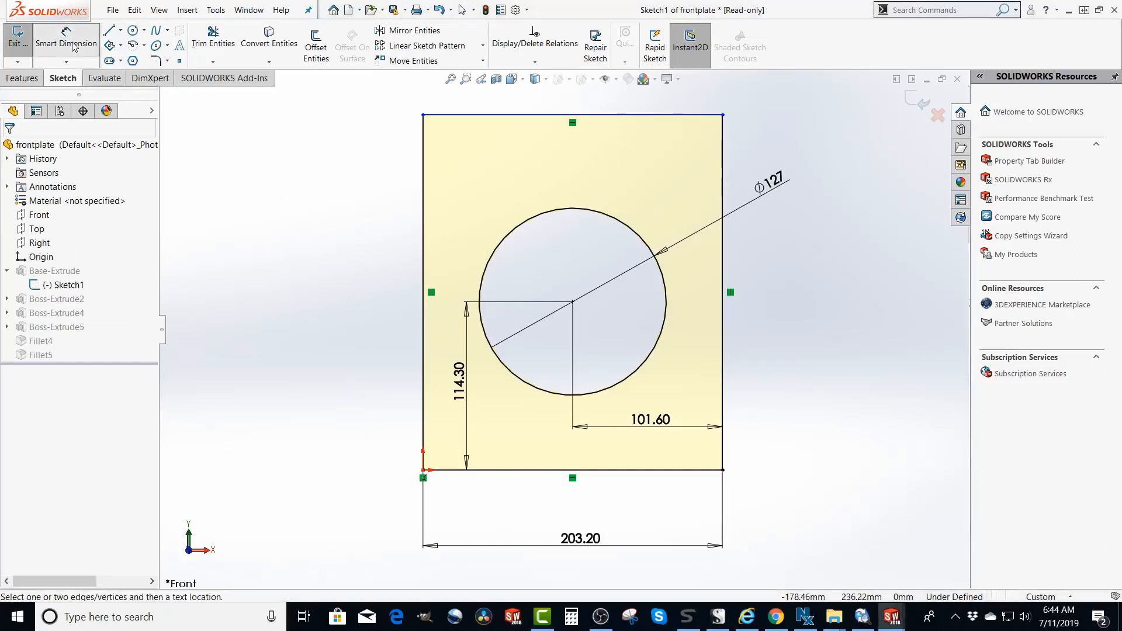
click(451, 115)
click(453, 469)
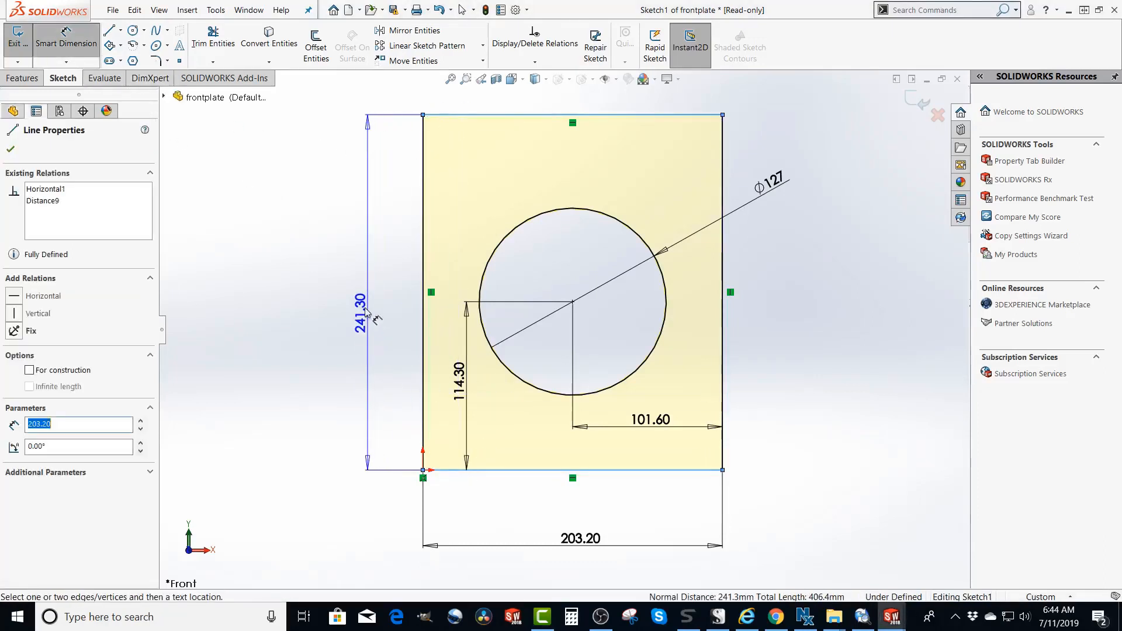
click(367, 310)
click(314, 288)
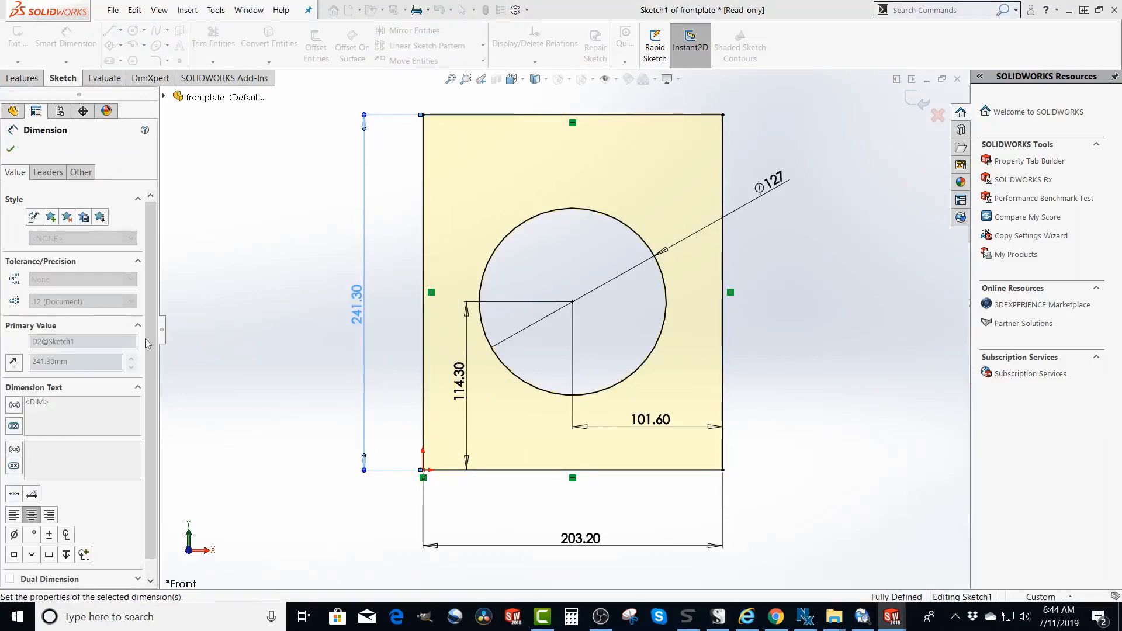
double_click(85, 365)
text(2)
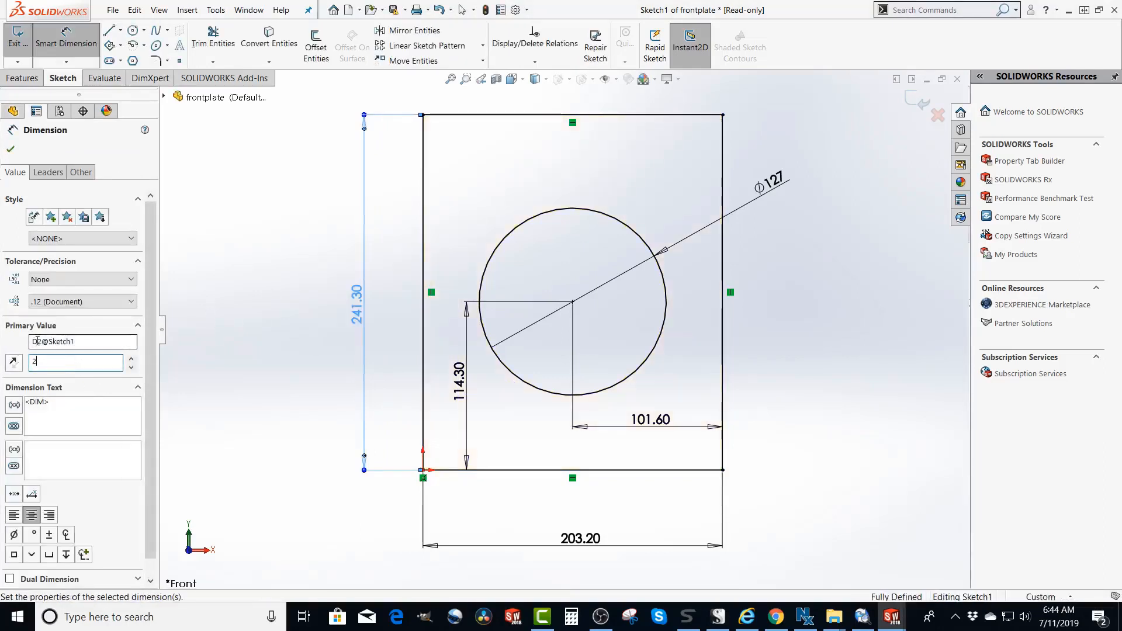
text(00)
key(Return)
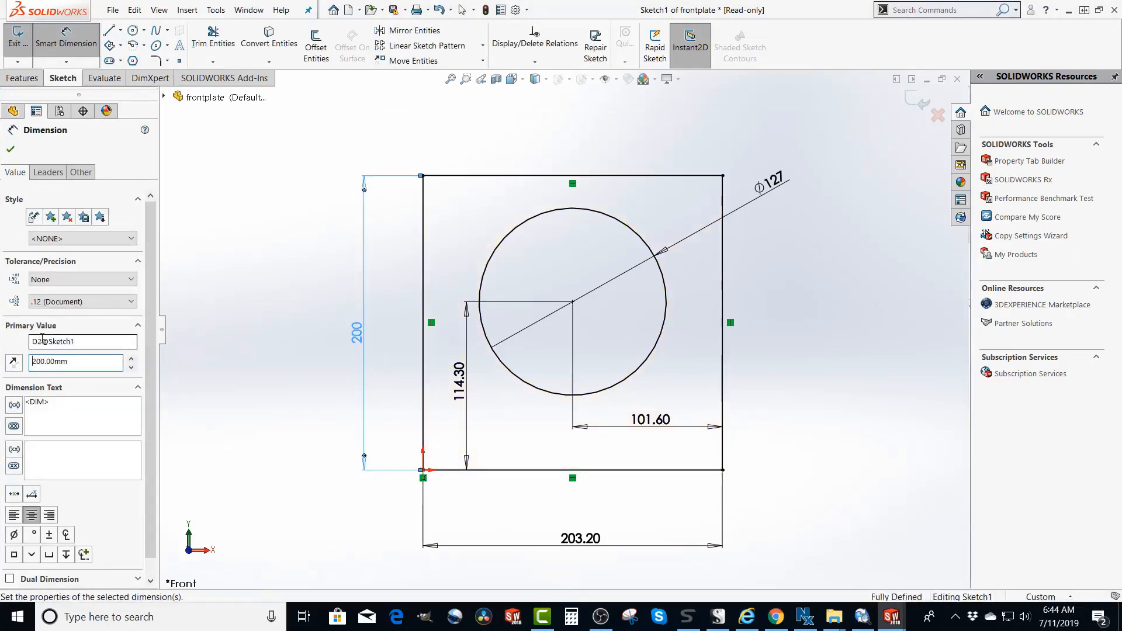
click(910, 100)
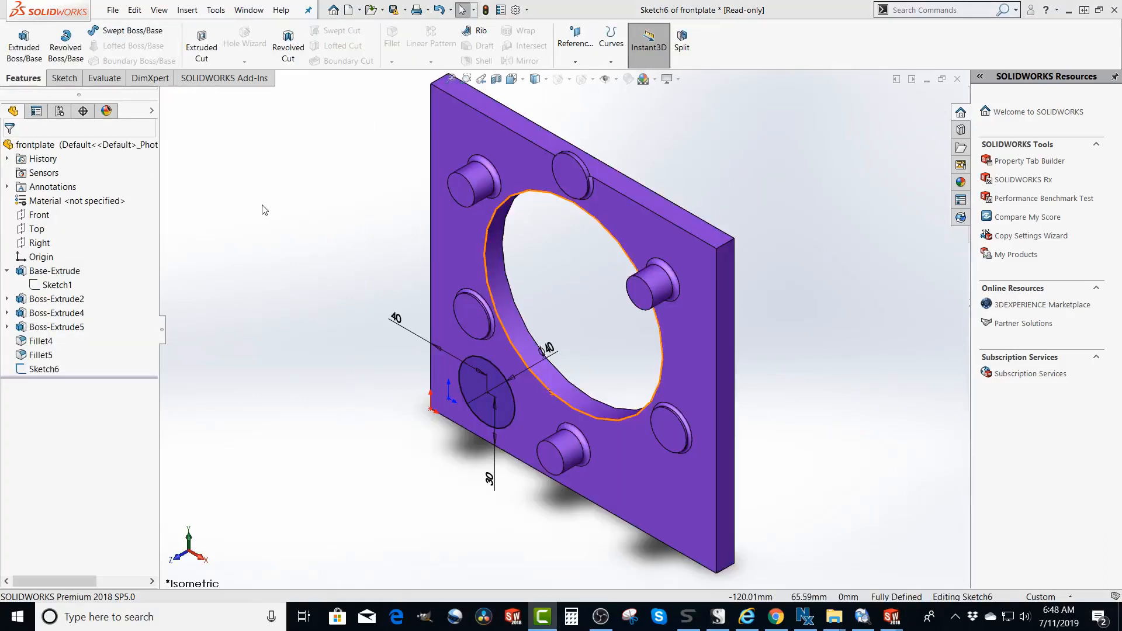
- Extrude the 40 mm circle of Sketch6 on the front plate as a blind boss 50 mm deep
click(25, 47)
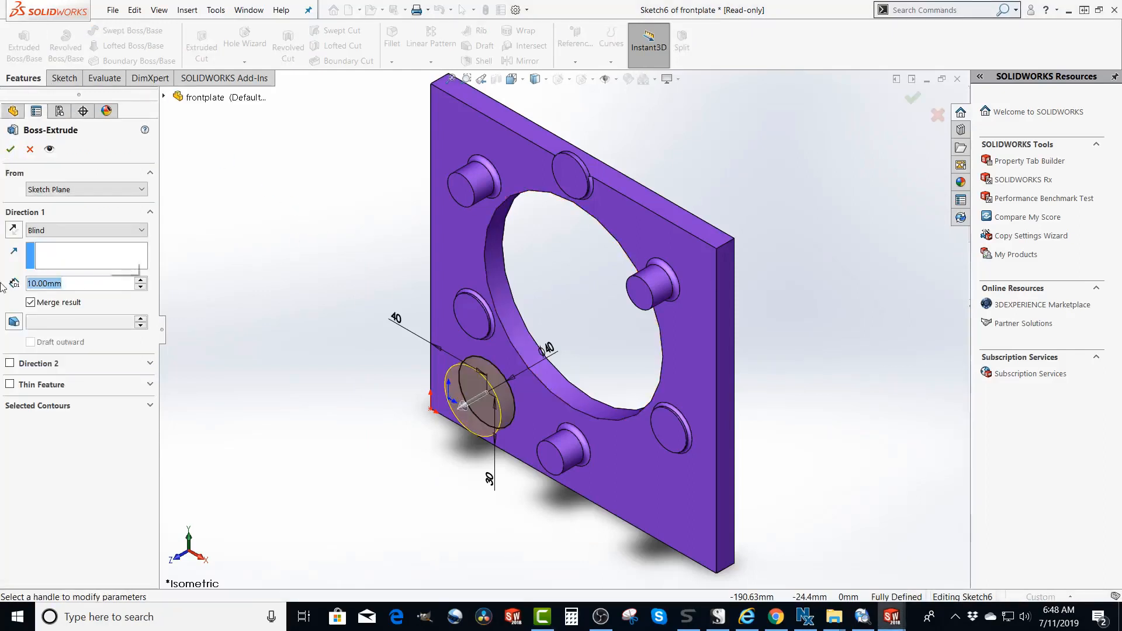
text(50)
key(Return)
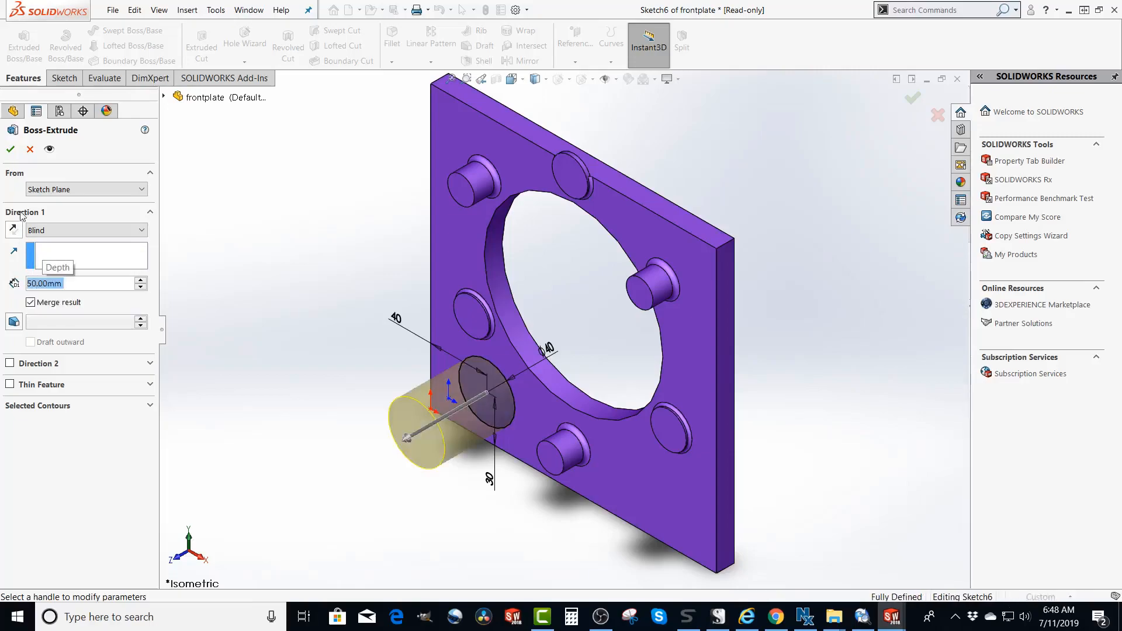
click(11, 149)
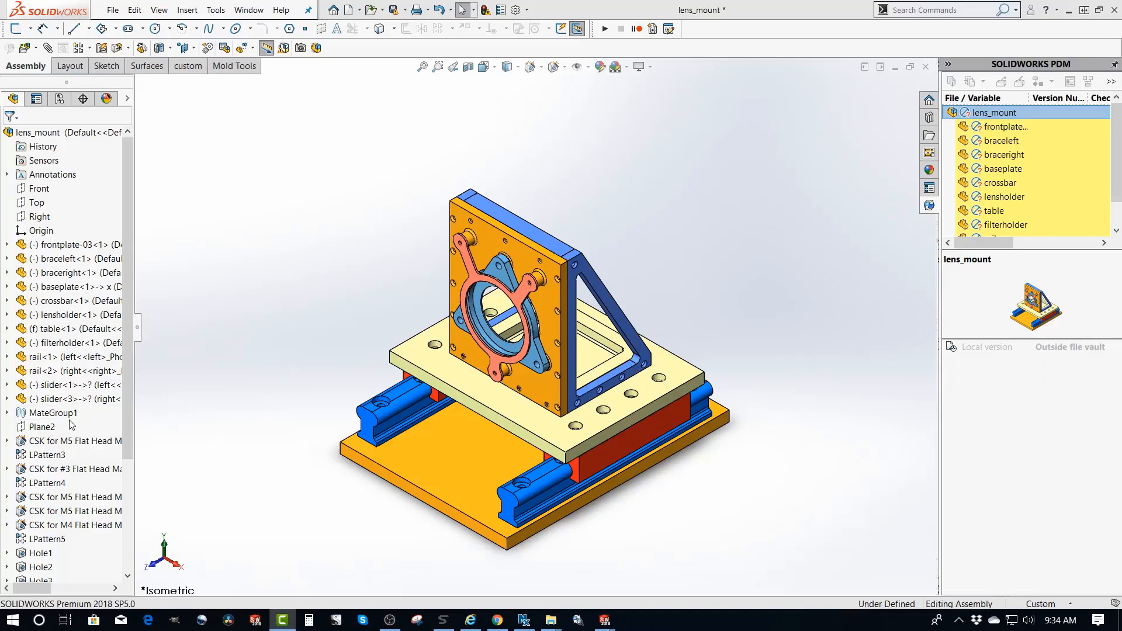
- Select frontplate-03 in the feature tree and the table's top face in the model to cross-highlight them
click(76, 246)
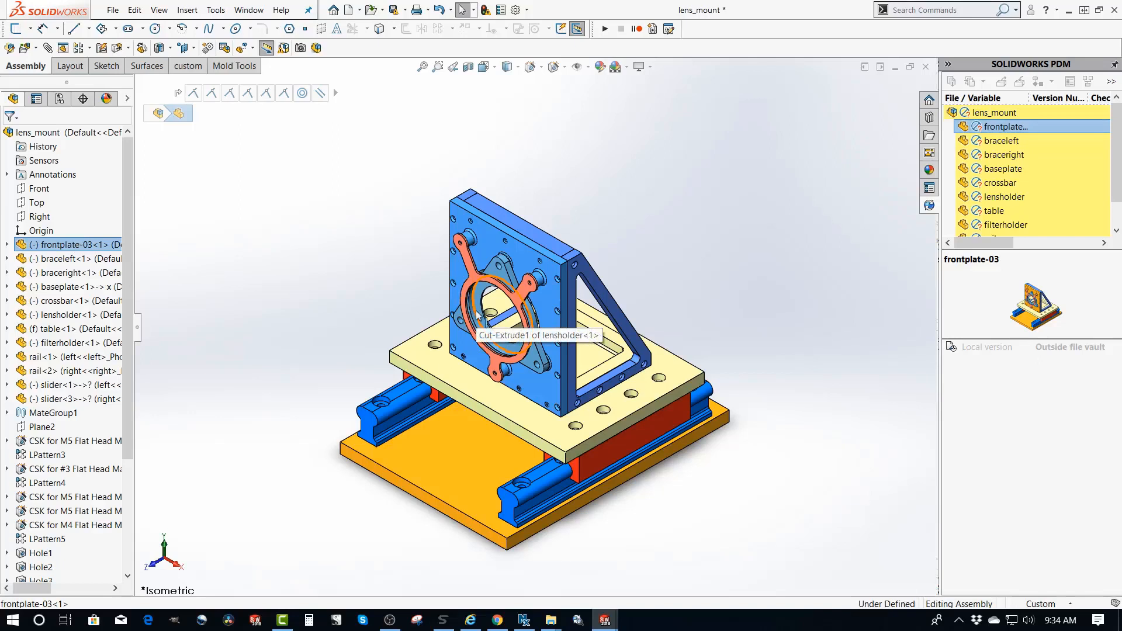
click(432, 454)
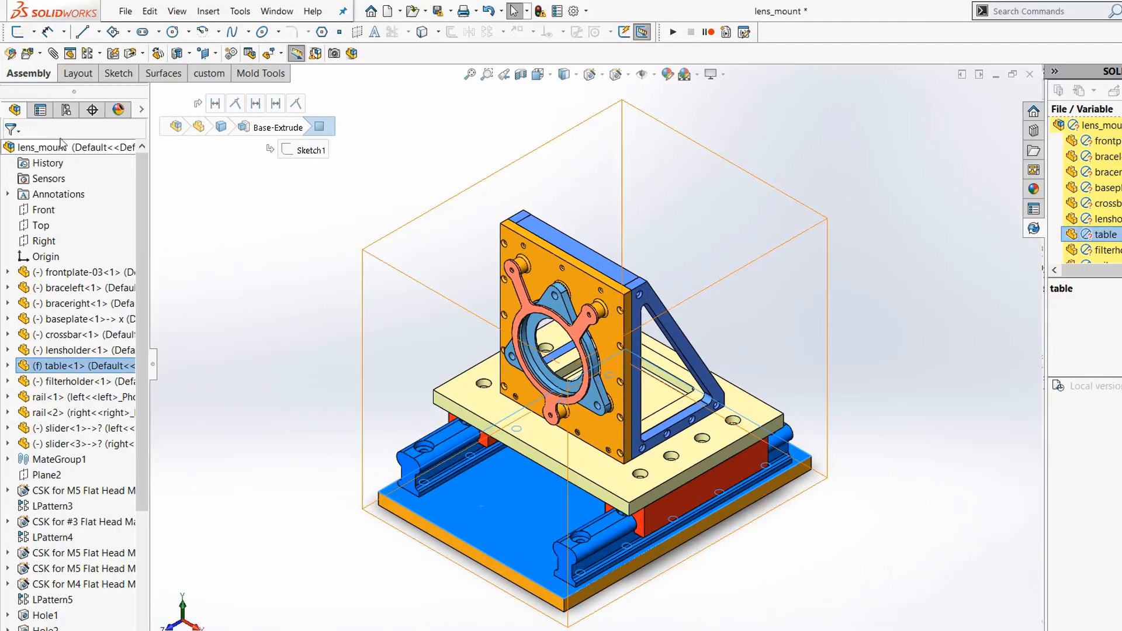
- Filter the feature tree by "frontplate", select the frontplate-03 component, and clear the filter
click(57, 121)
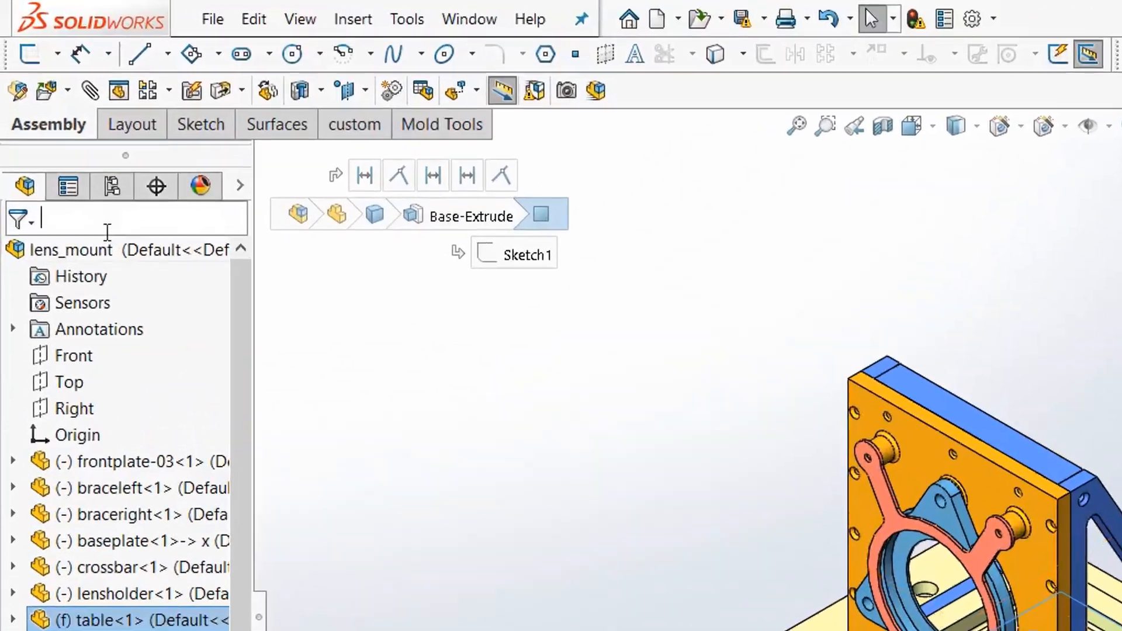
text(fro)
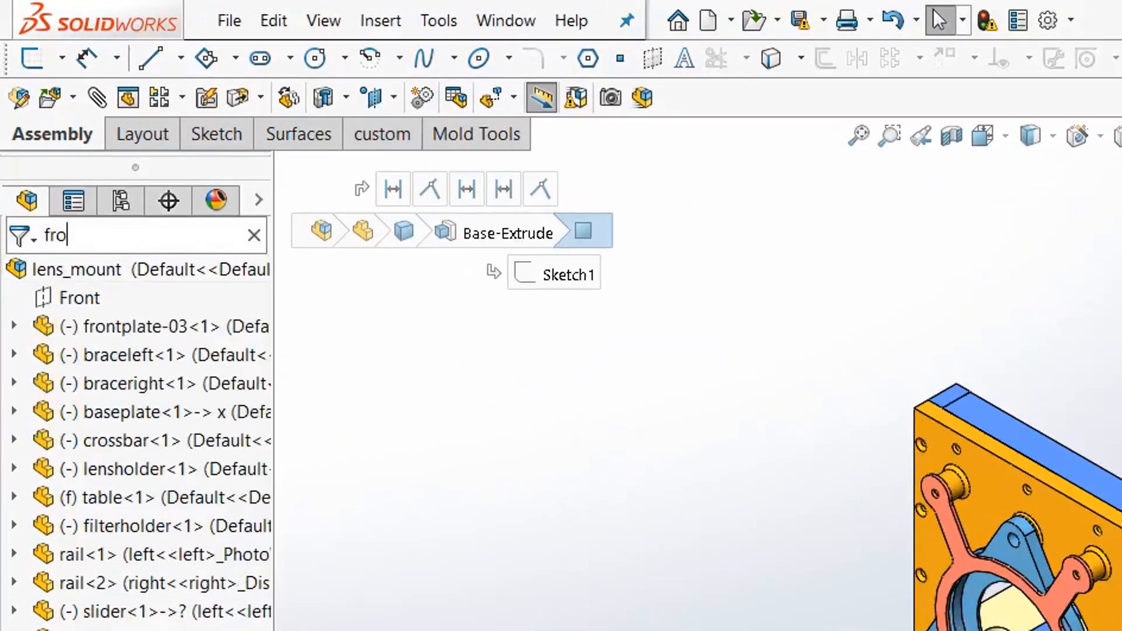
text(ntplate)
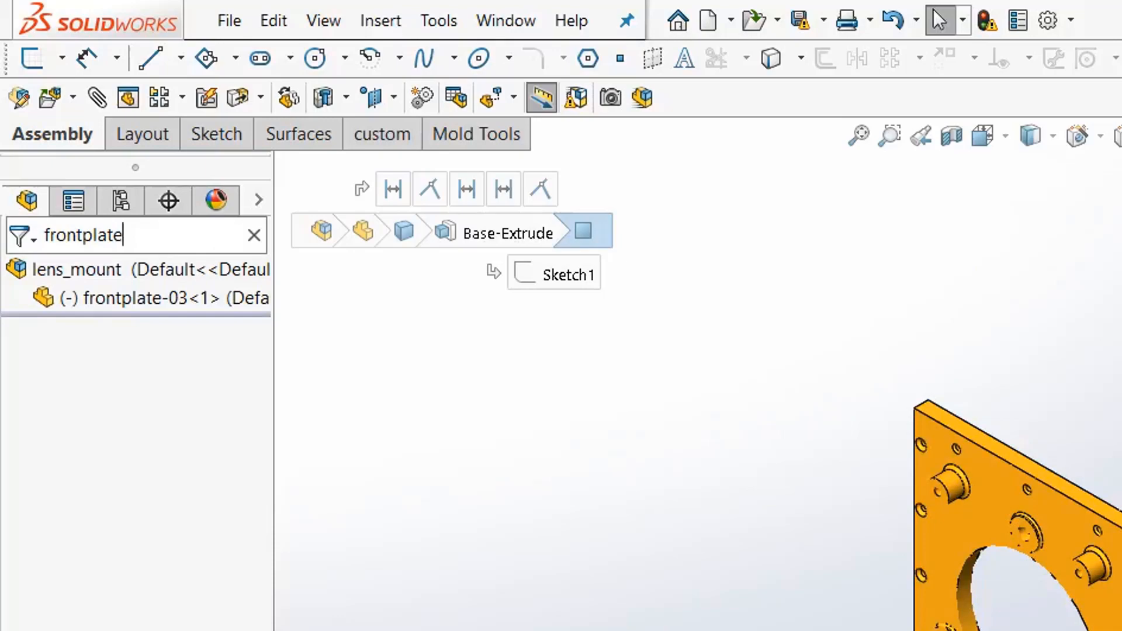
click(124, 304)
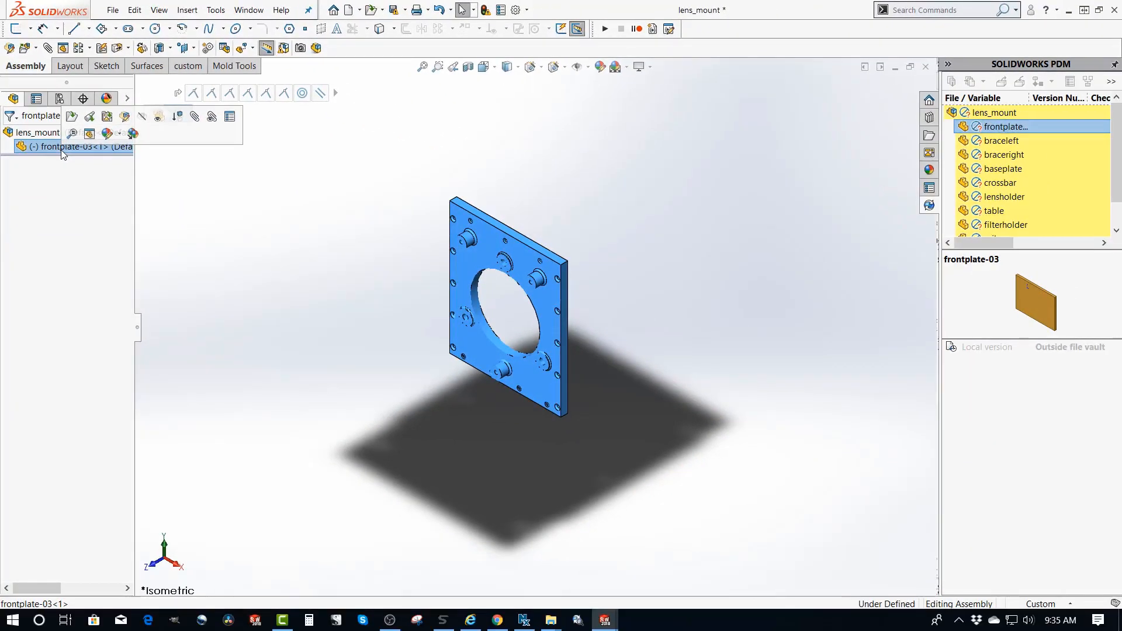
click(265, 240)
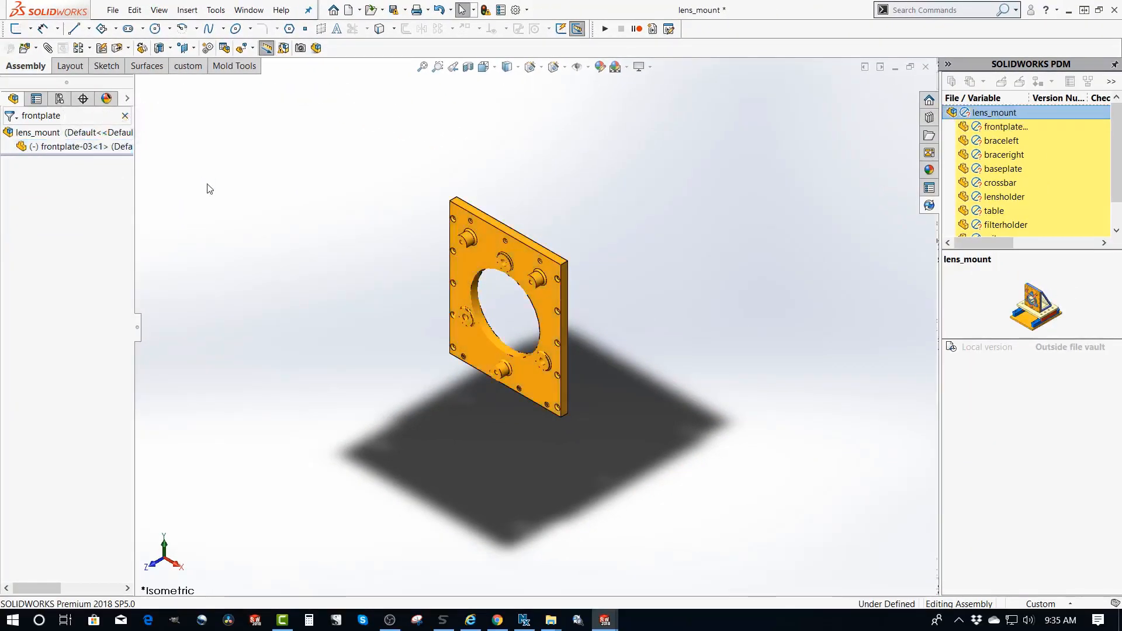
click(126, 116)
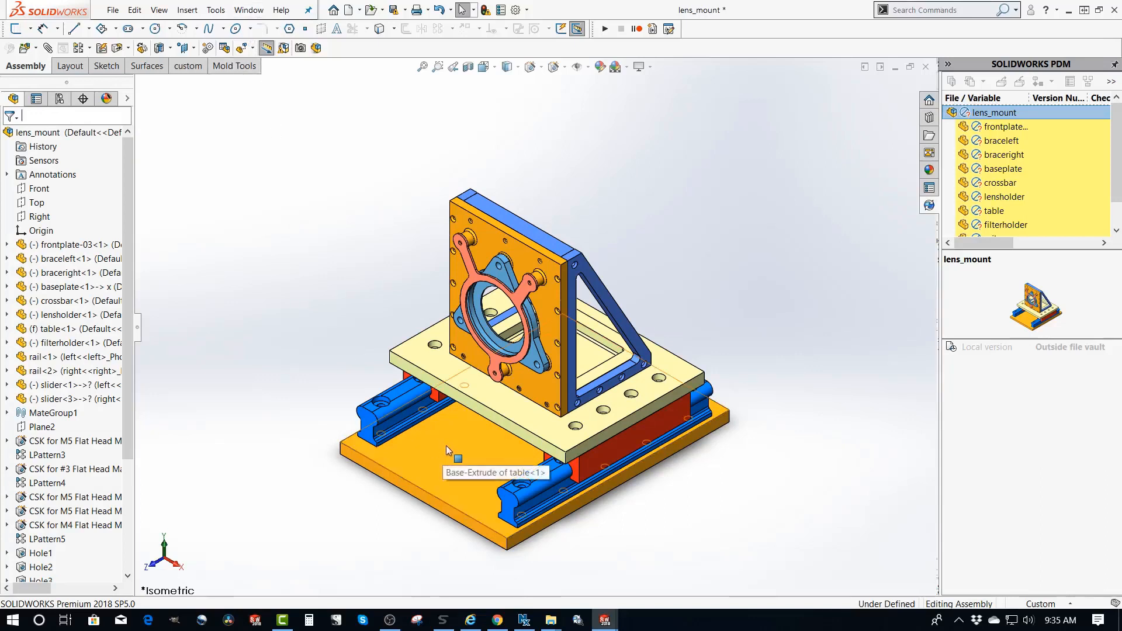
- Display the dimensions of the table's base extrusion and open the one along its front edge for editing, accepting the older version notice
click(430, 463)
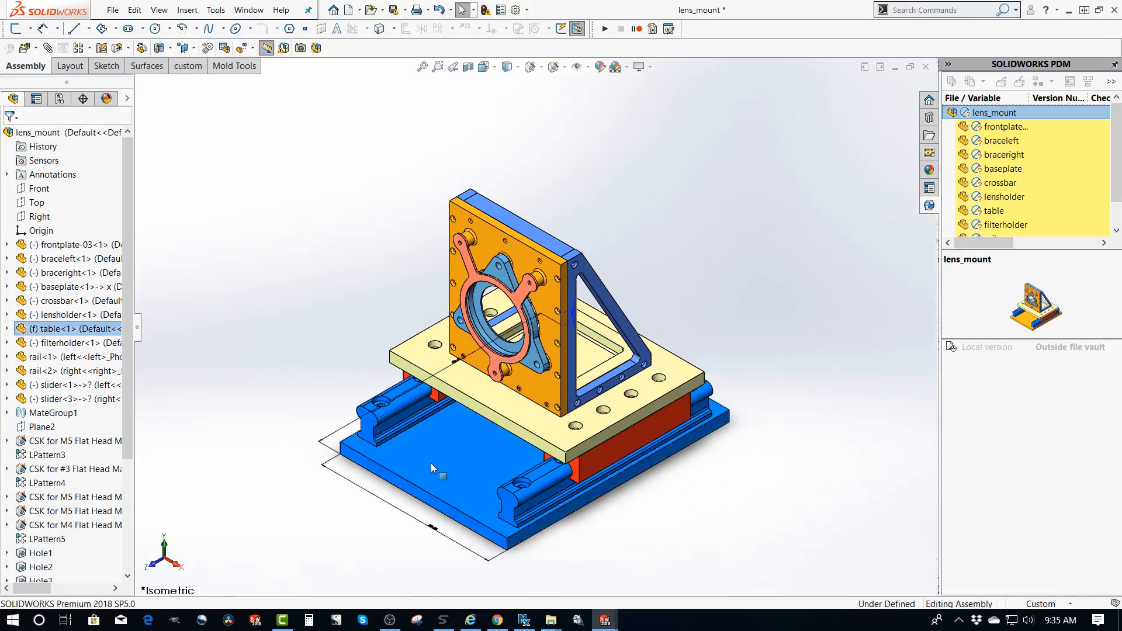
double_click(433, 533)
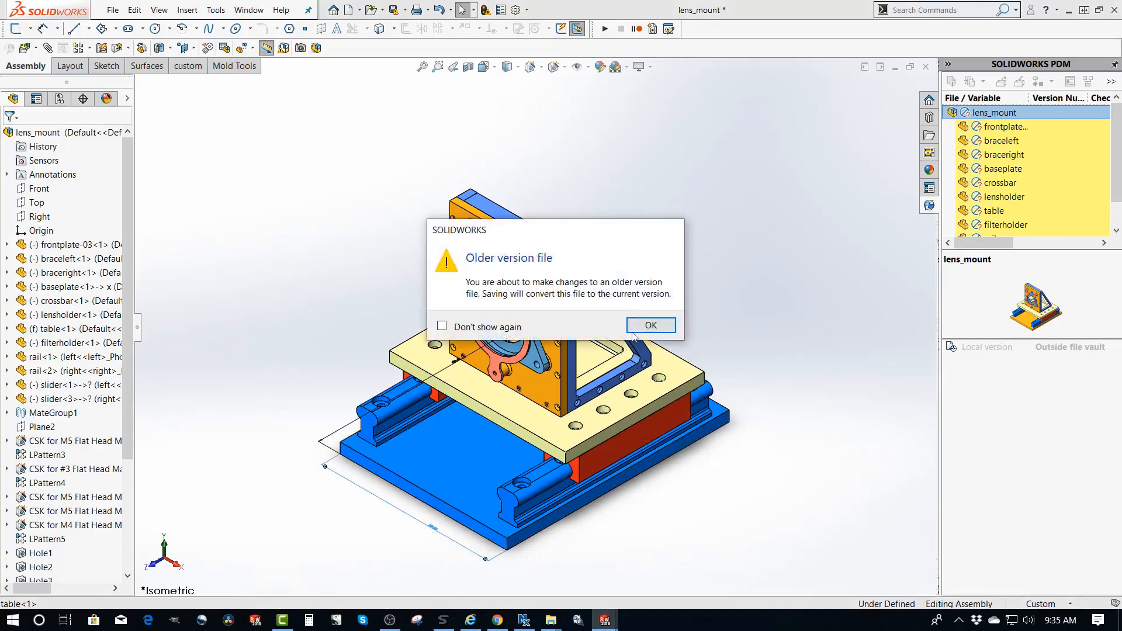
click(634, 331)
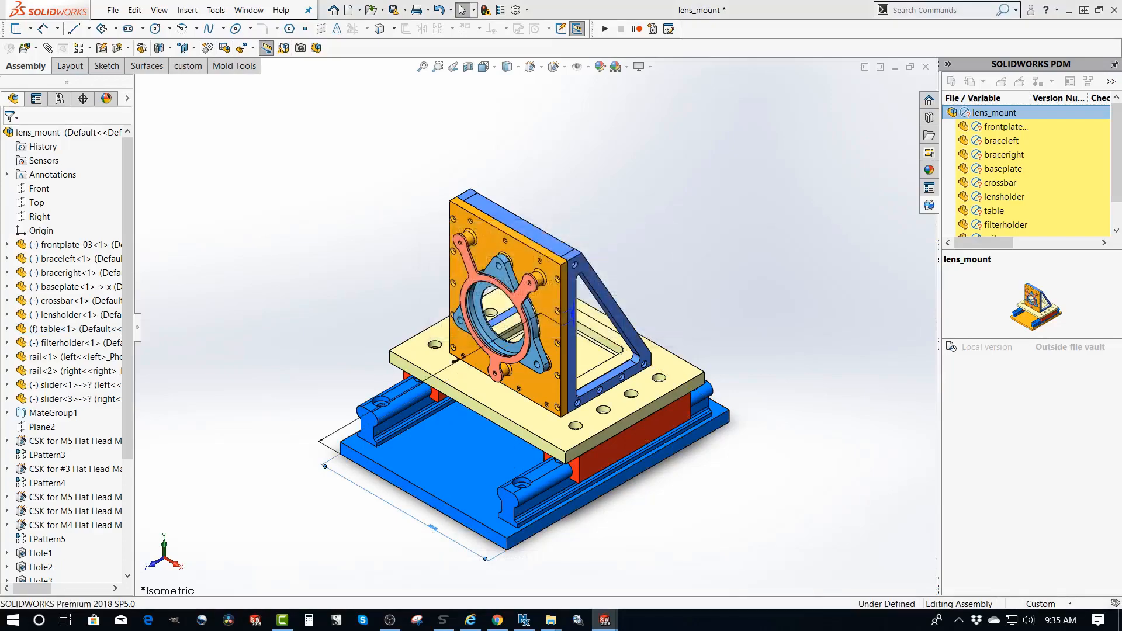
click(486, 396)
click(303, 274)
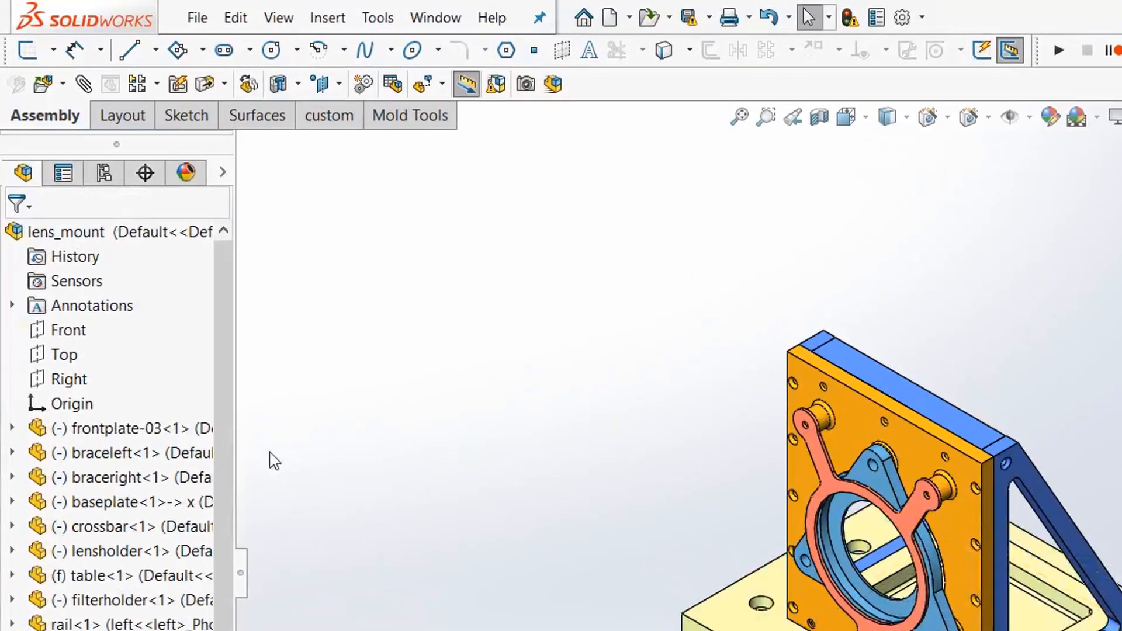
- Rename the frontplate-03 component in the feature tree to frontplate-04
click(126, 438)
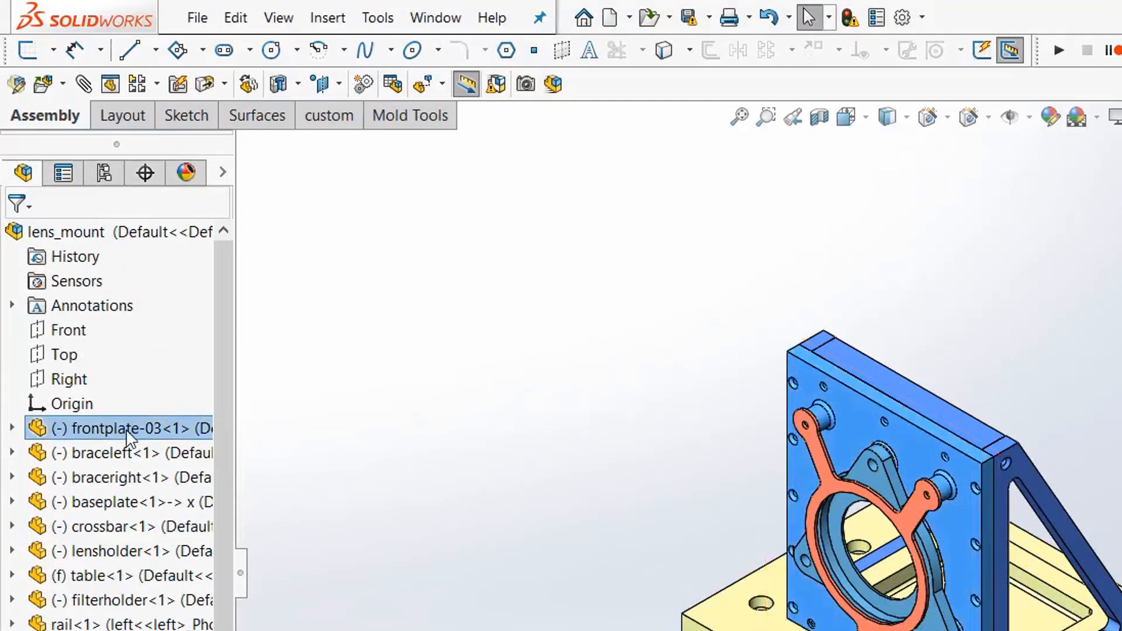
click(126, 437)
drag(85, 429, 101, 424)
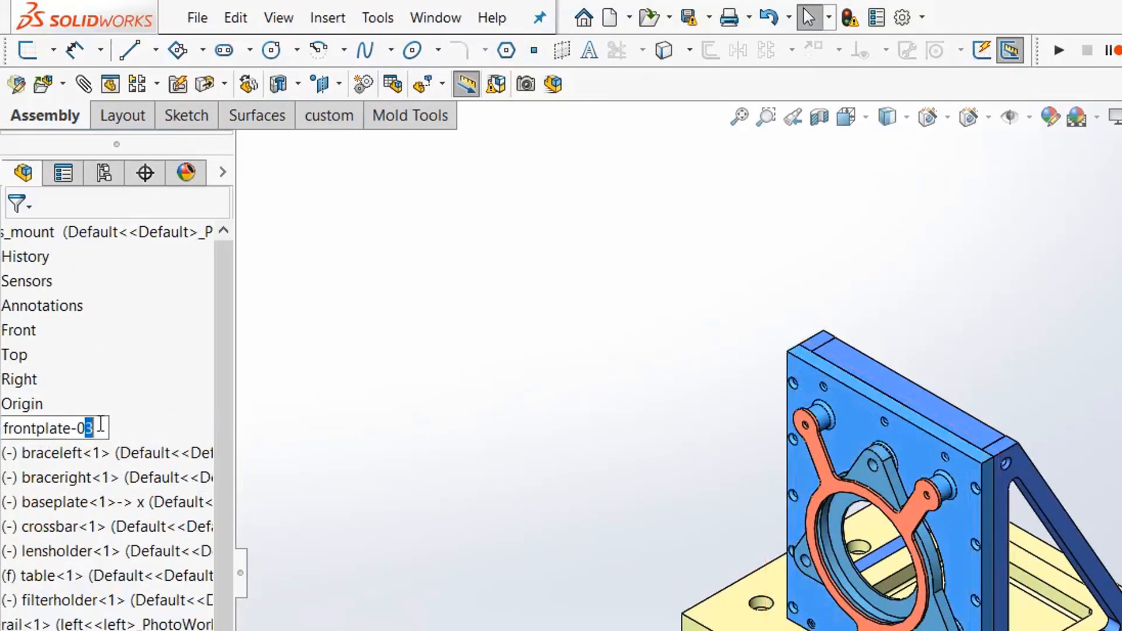
text(4)
key(Return)
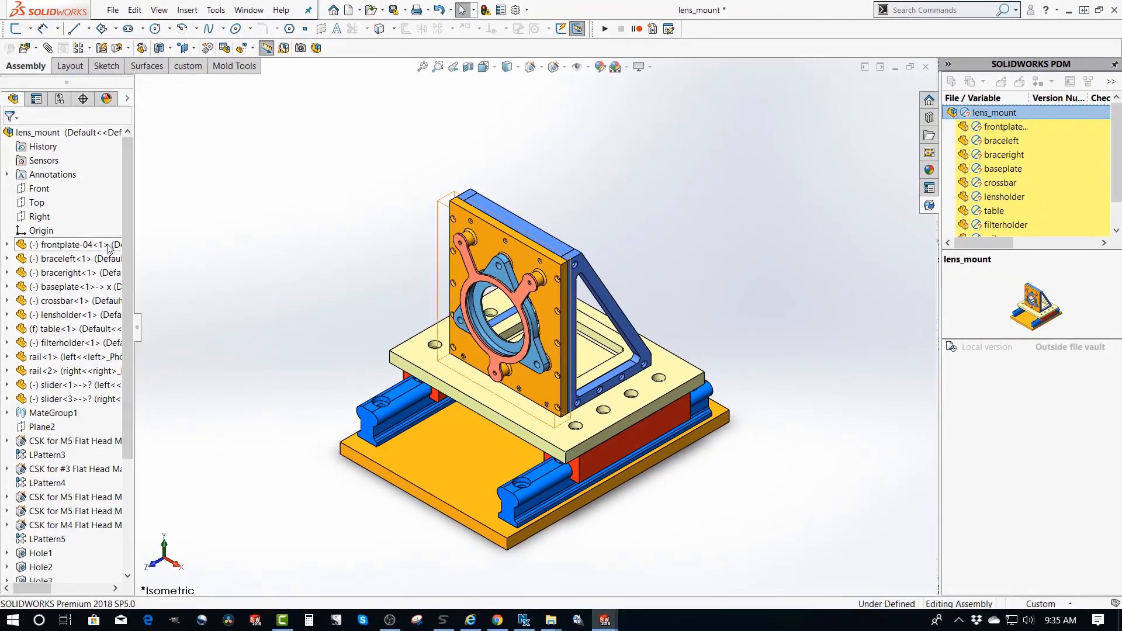
click(189, 435)
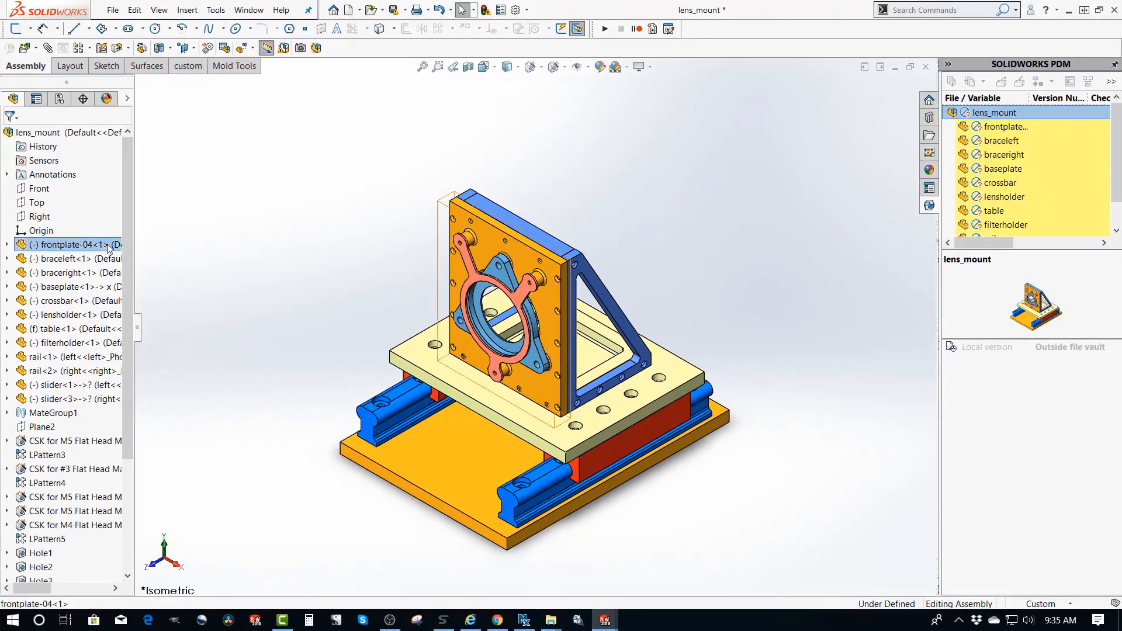
- Hide the frontplate-04 component and show it again, and try to move it in the feature tree just below the Origin
right_click(109, 248)
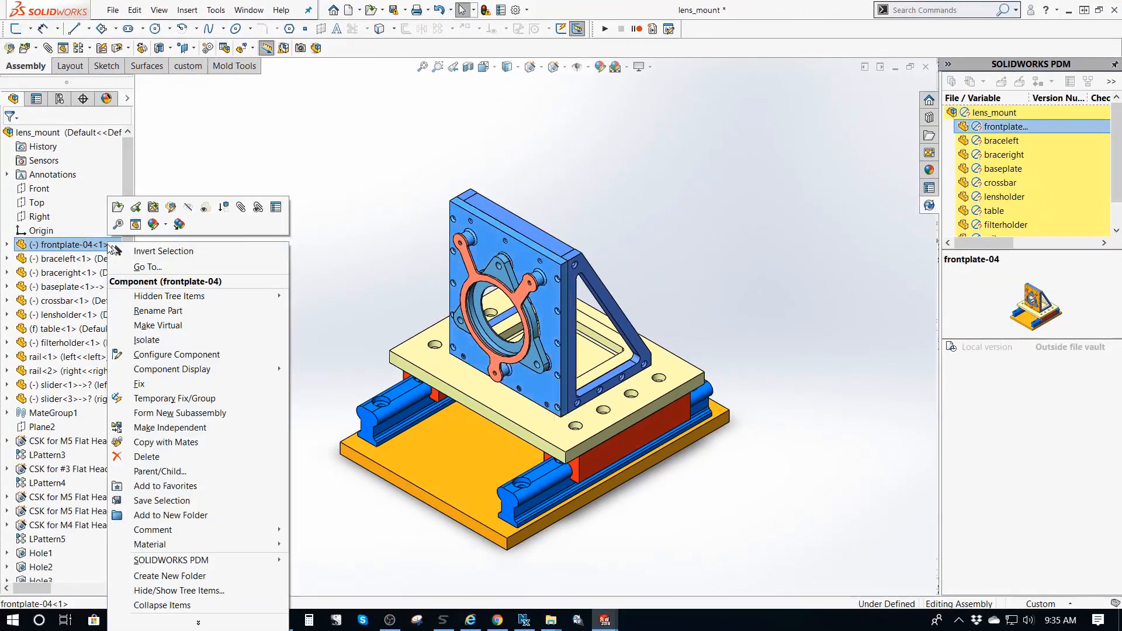
click(227, 213)
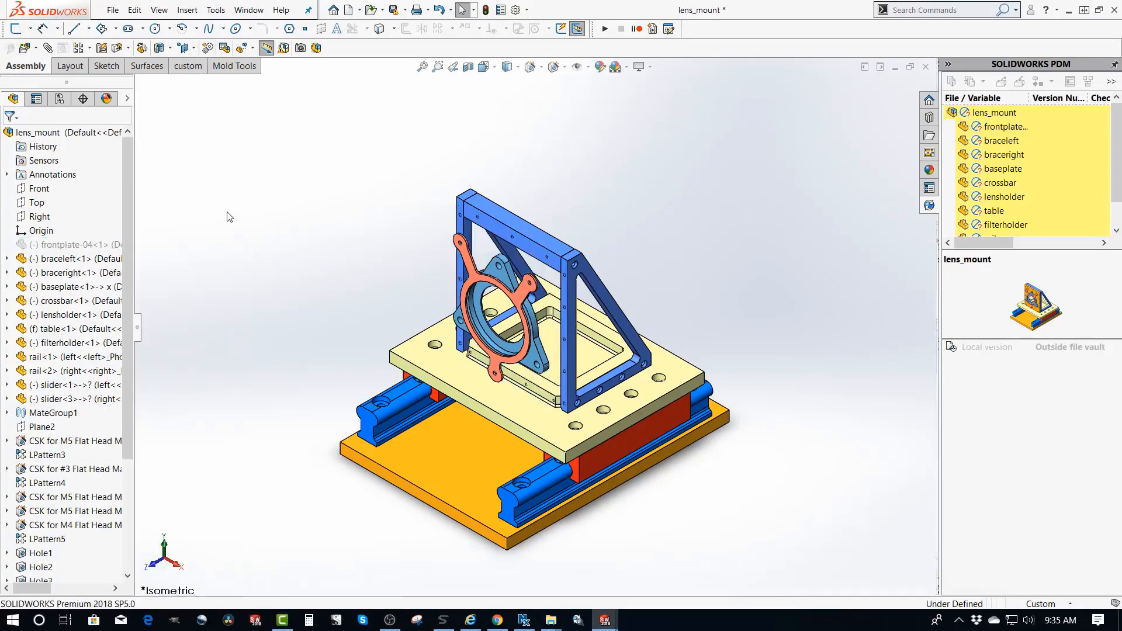
right_click(122, 244)
click(200, 213)
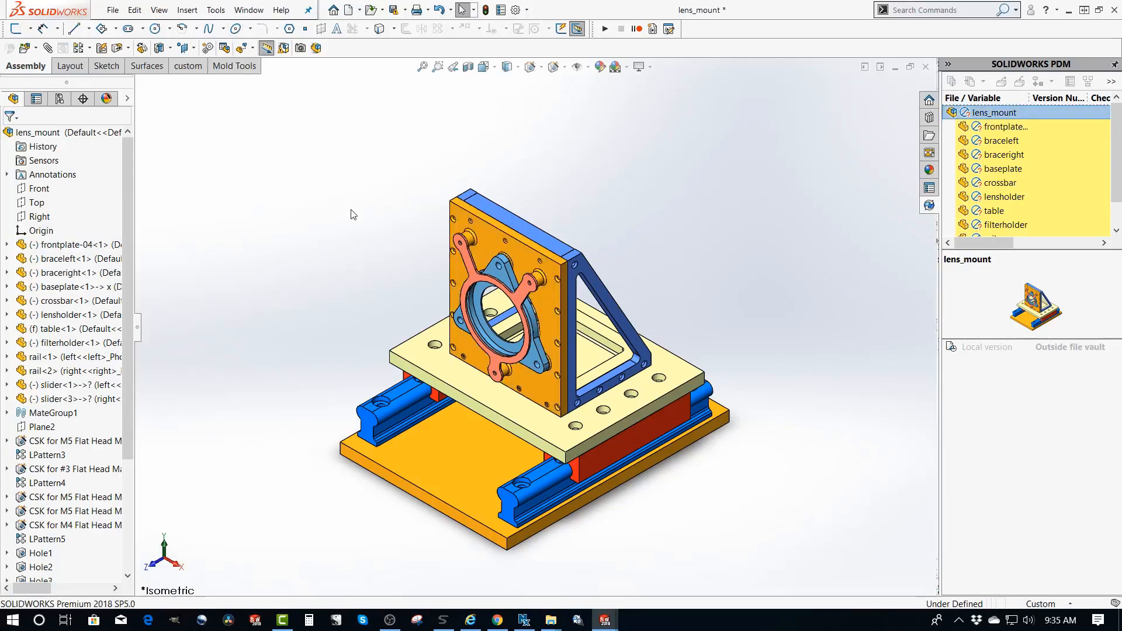
mouse_move(88, 245)
mouse_down()
mouse_move(68, 350)
mouse_move(72, 234)
mouse_up()
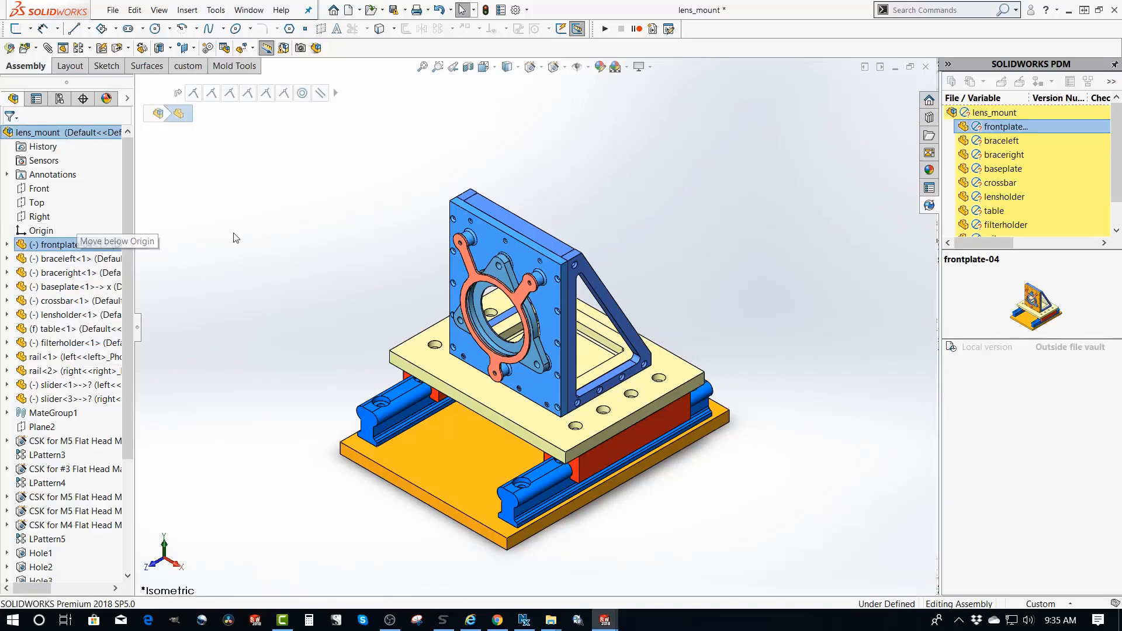
click(261, 240)
- Switch to the frontplate-04 part, roll its history back to just after Base-Extrude, and roll it forward to the end
click(249, 10)
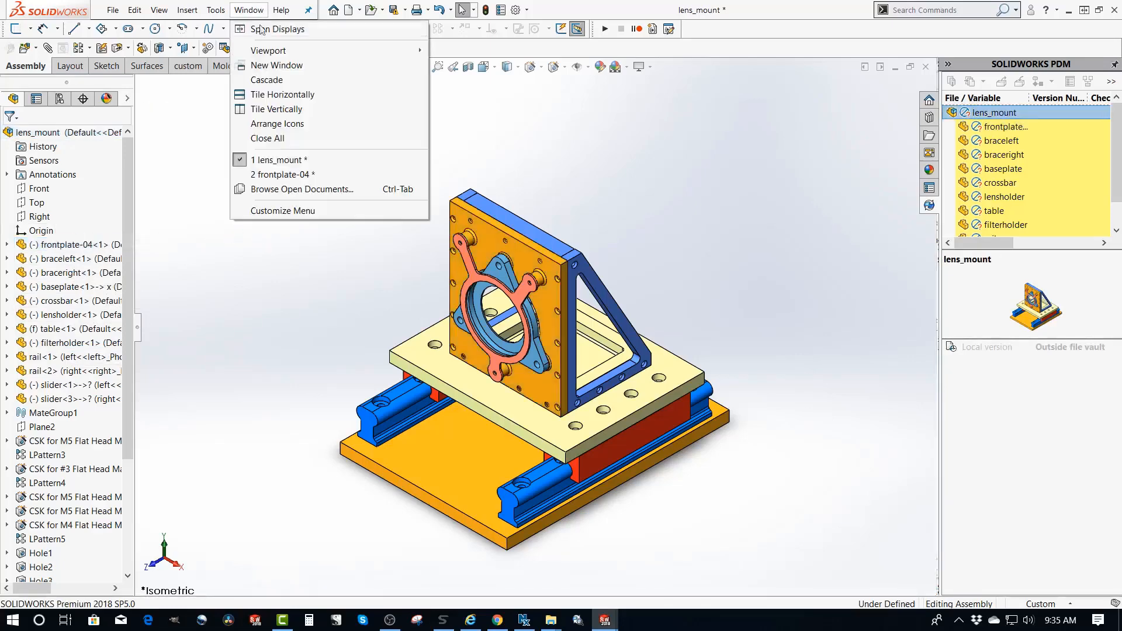
click(282, 174)
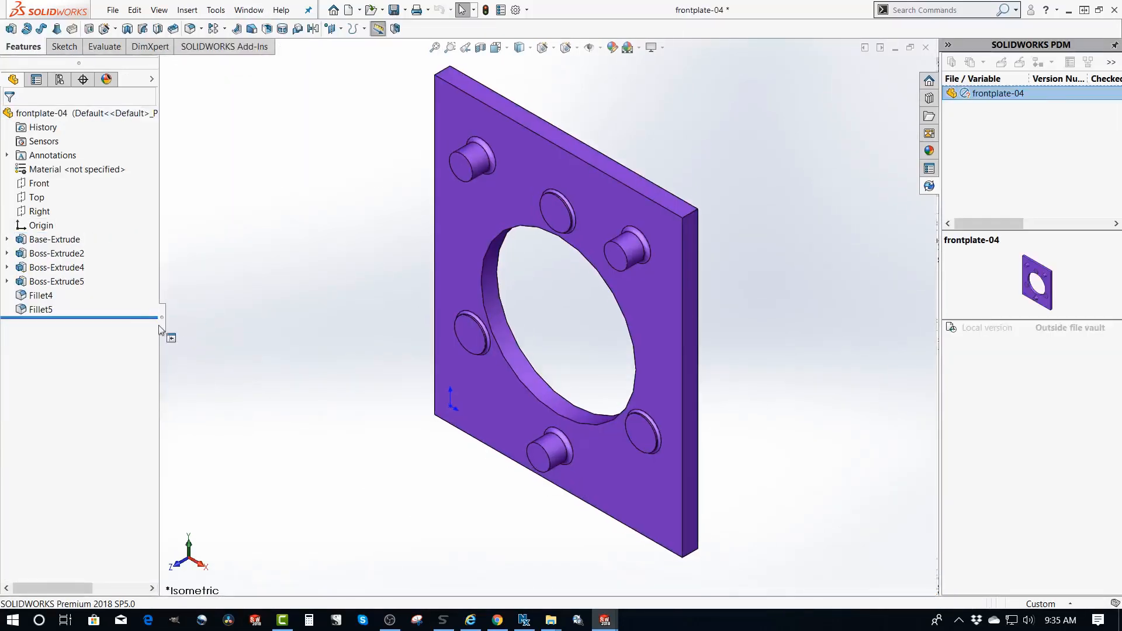
mouse_move(113, 318)
mouse_down()
mouse_move(120, 249)
mouse_move(104, 316)
mouse_up()
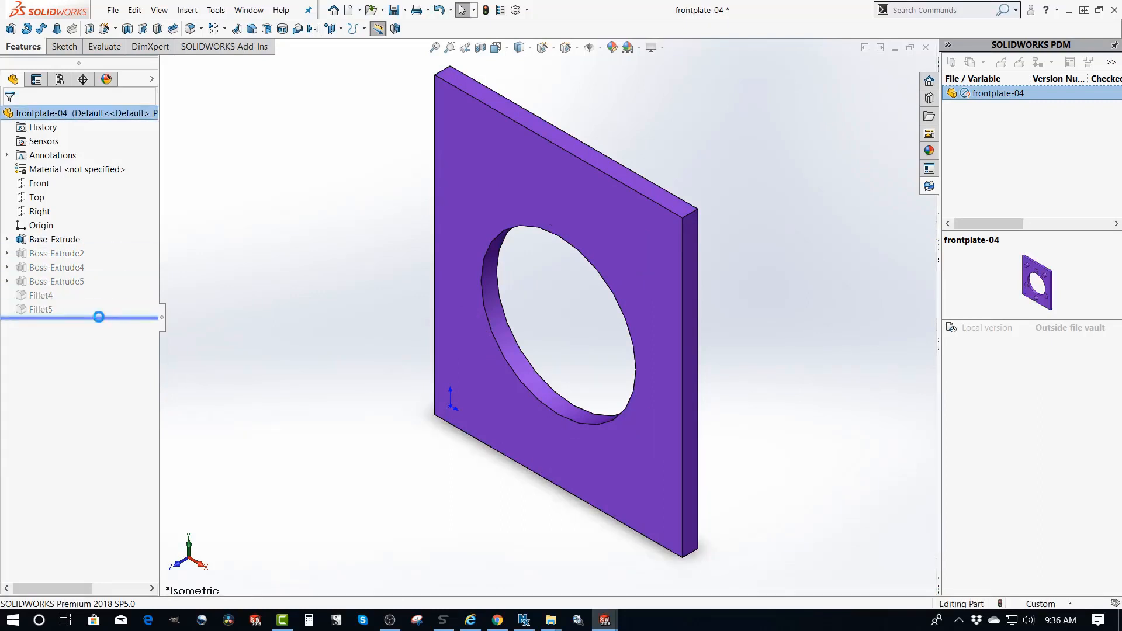
- Show the Front, Top and Right planes of the frontplate-04 part together and clear the selection
click(39, 211)
ctrl+click(37, 197)
ctrl+click(39, 182)
right_click(39, 186)
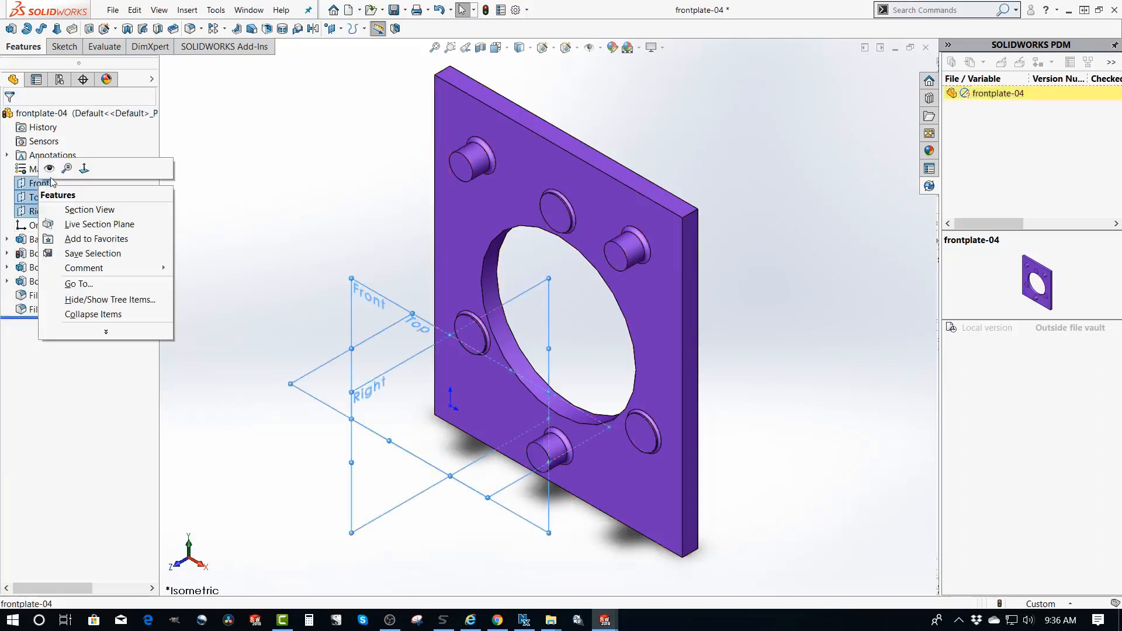
click(50, 169)
click(260, 180)
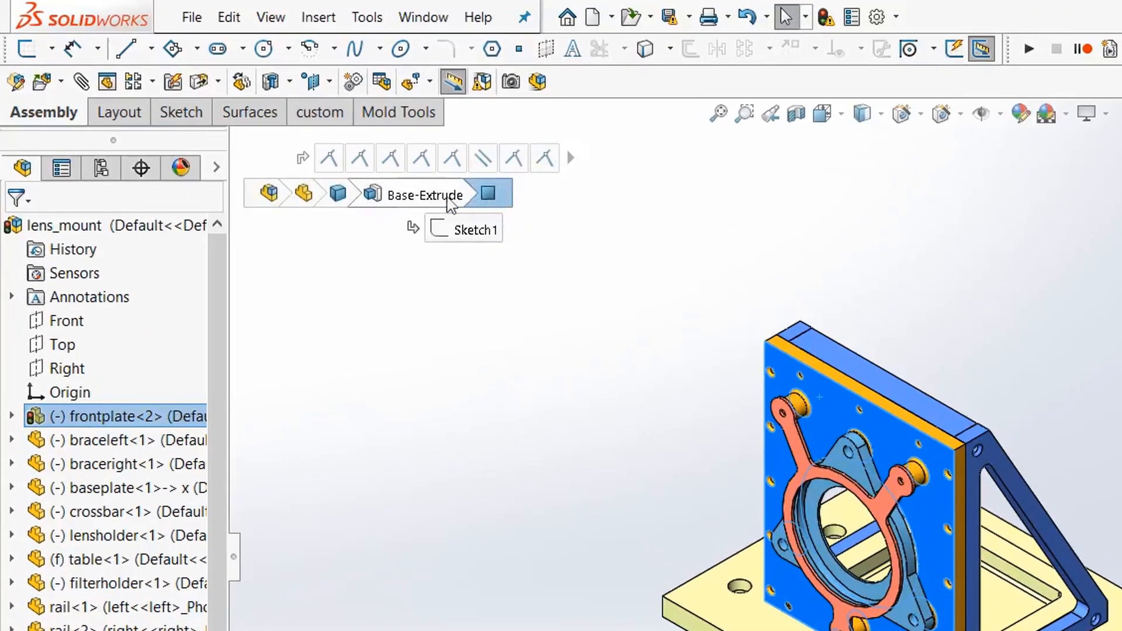
- Use the selection breadcrumbs of the frontplate's front face to select its Base-Extrude, solid body, component and top-level assembly in turn
click(437, 199)
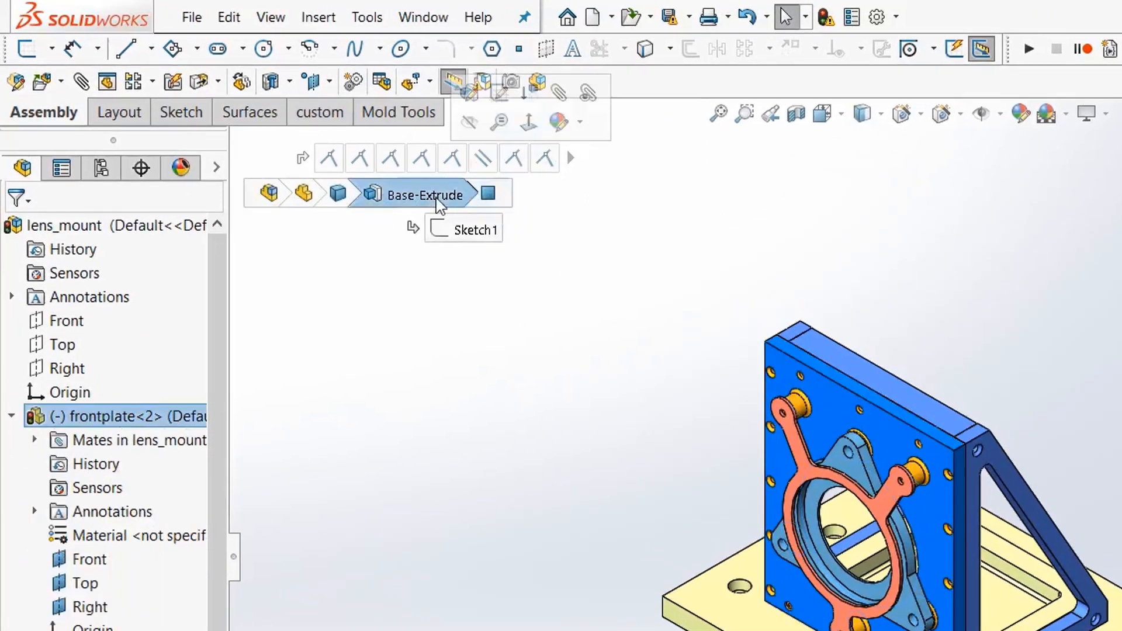
click(344, 198)
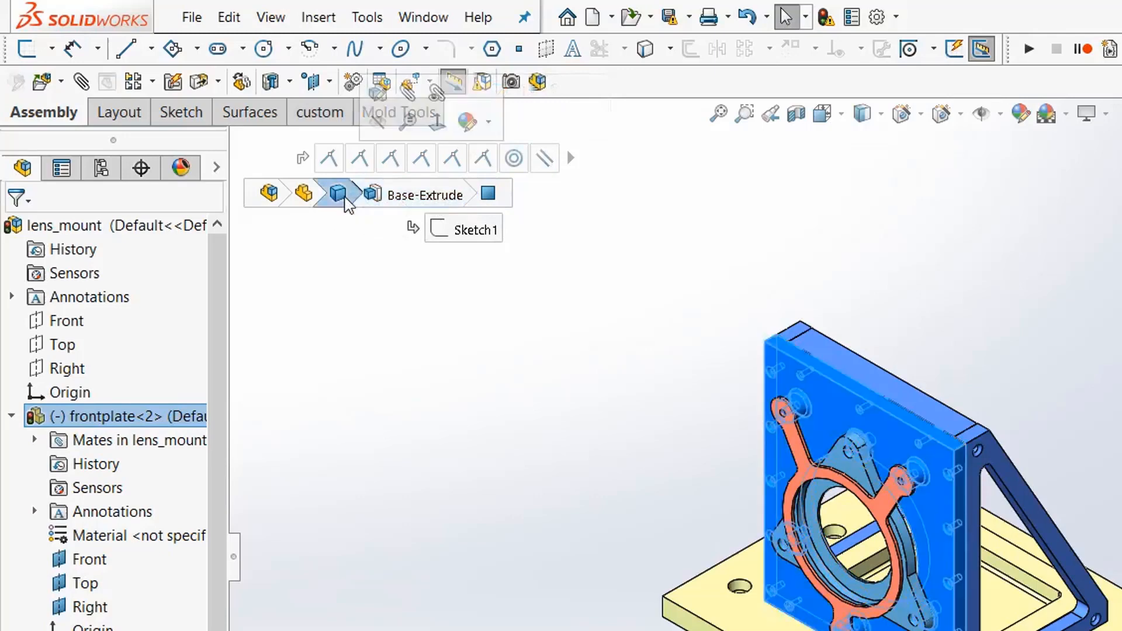
click(305, 195)
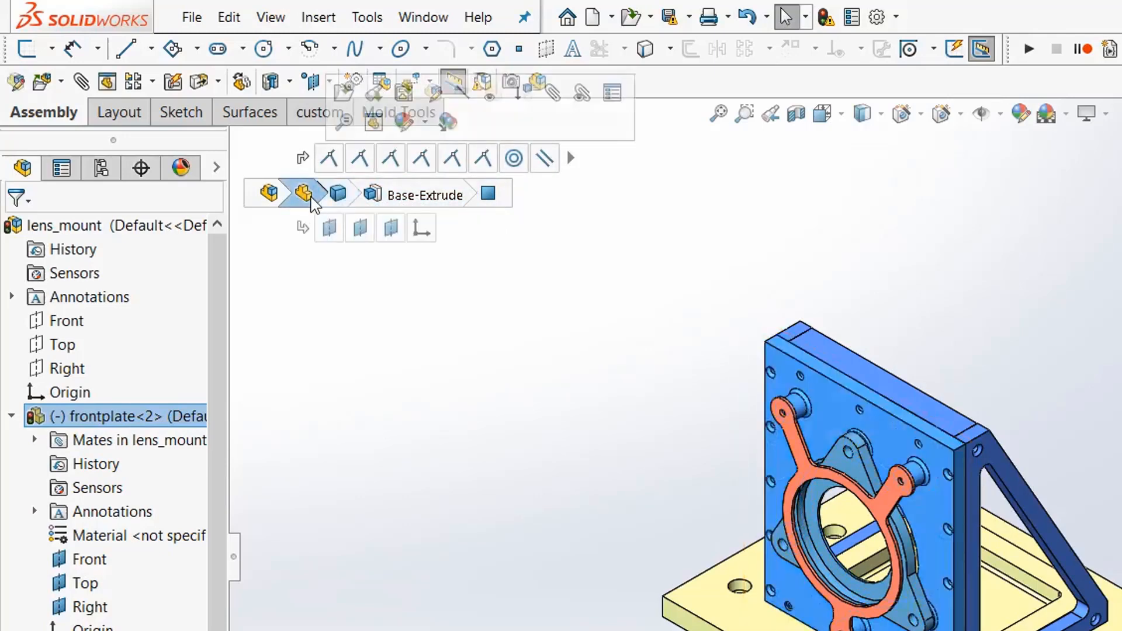
click(270, 198)
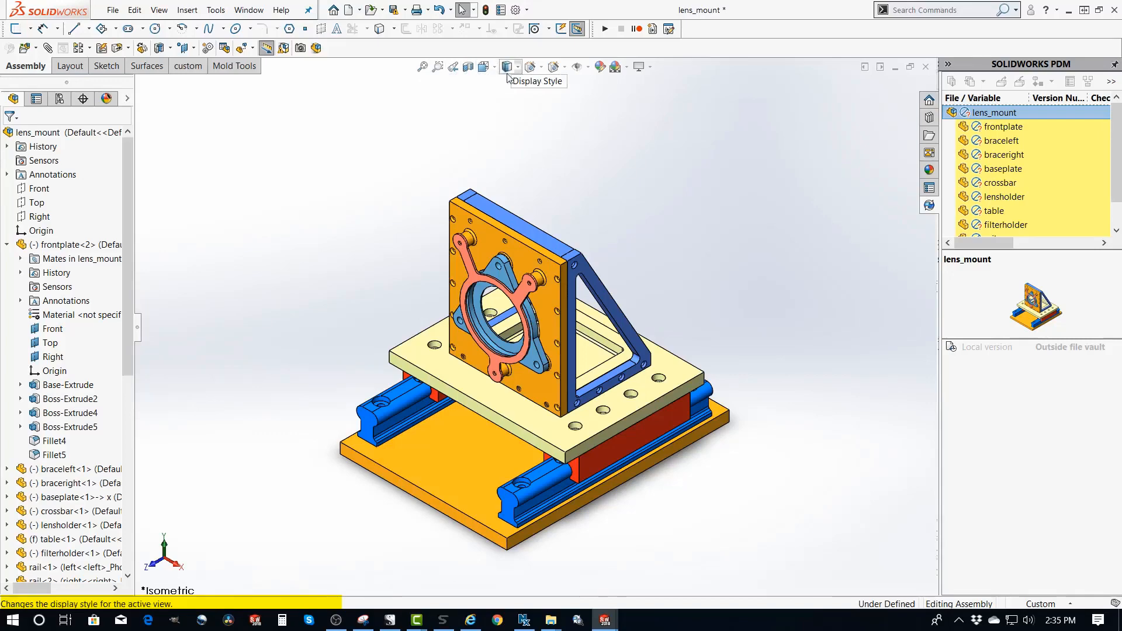
- Start a new sketch on the frontplate's front face and check the length of the crossbar's upper rear edge
right_click(497, 244)
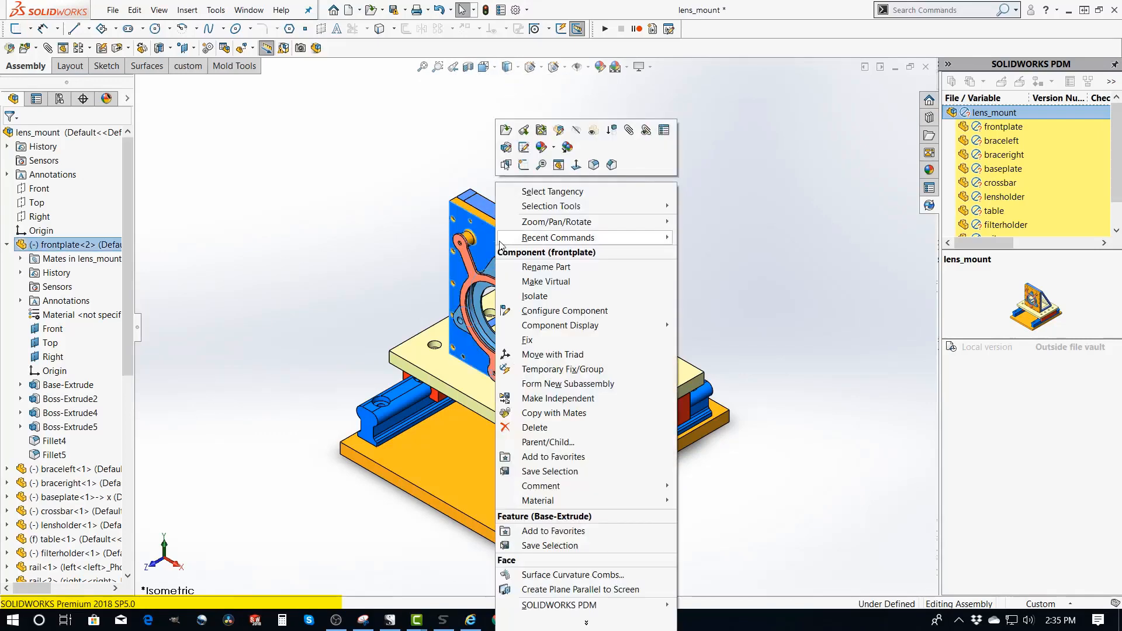
click(529, 163)
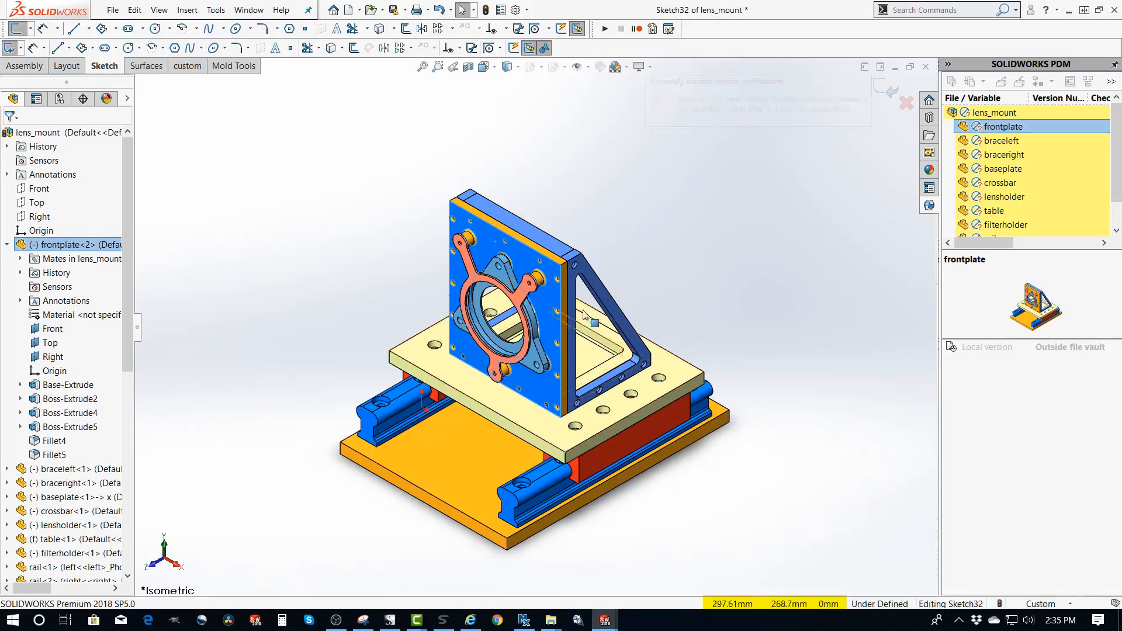
click(529, 253)
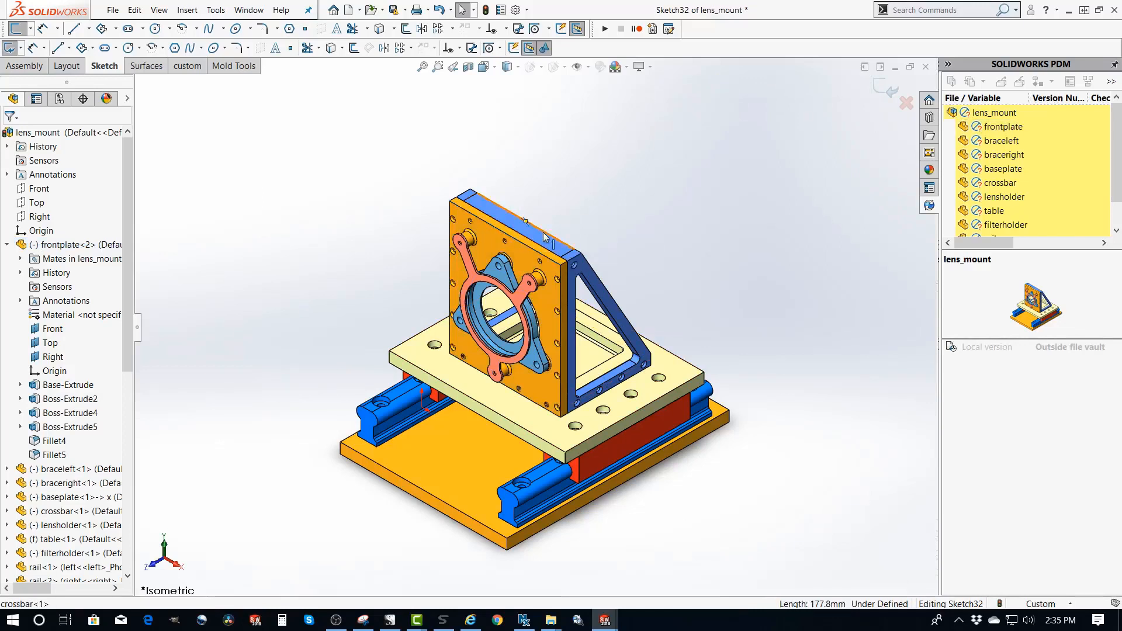
- Set the assembly's document units to IPS (inch, pound, second) and review the available unit systems
click(1035, 604)
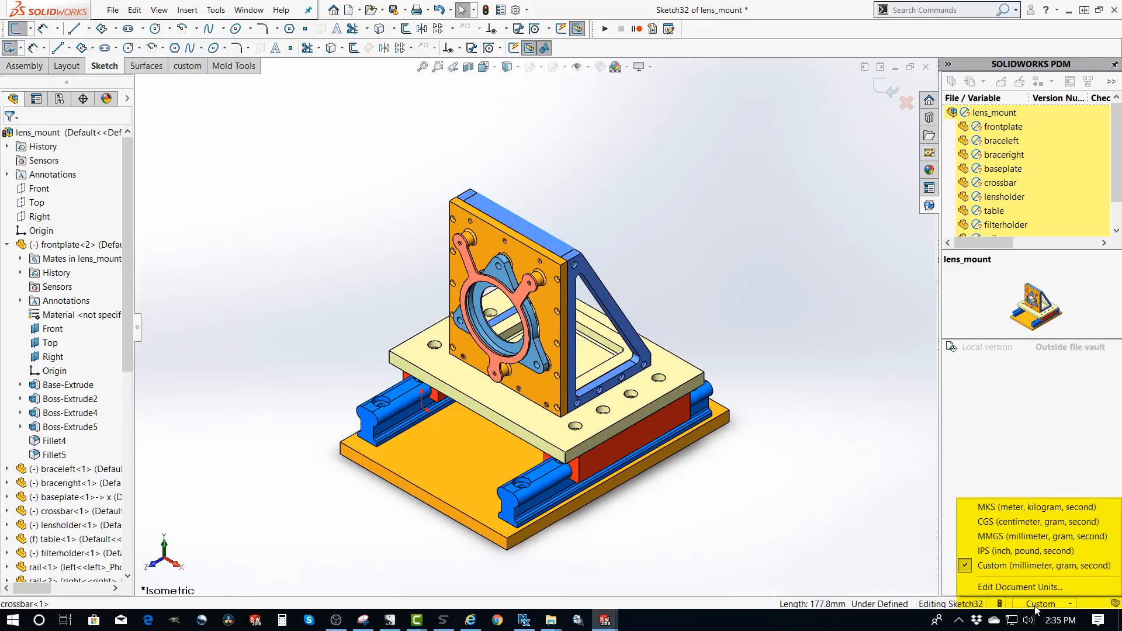
click(1021, 551)
click(1040, 605)
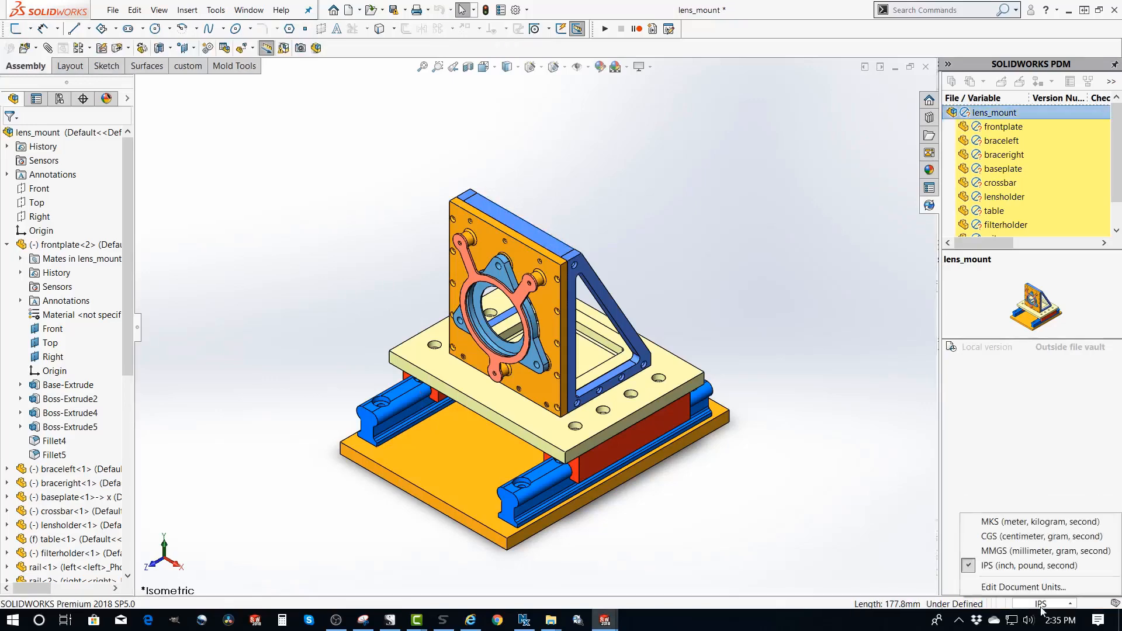
click(1023, 551)
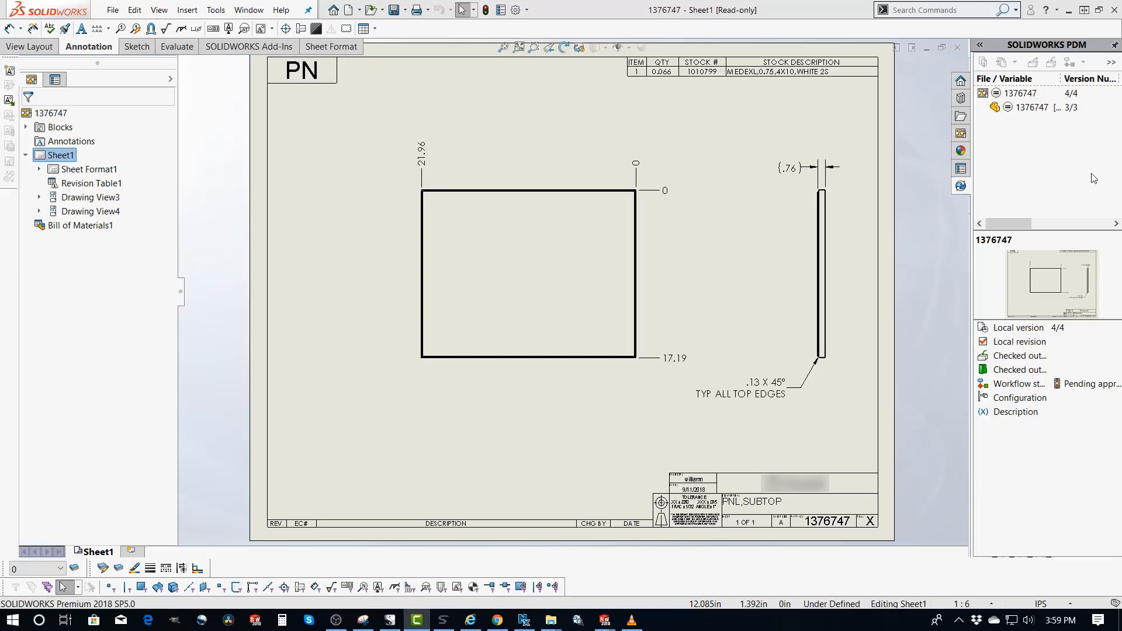
- Review the SOLIDWORKS Resources, Design Library, recent documents with a preview of 1376729.SLDDRW, and the drawing's View Palette
click(960, 82)
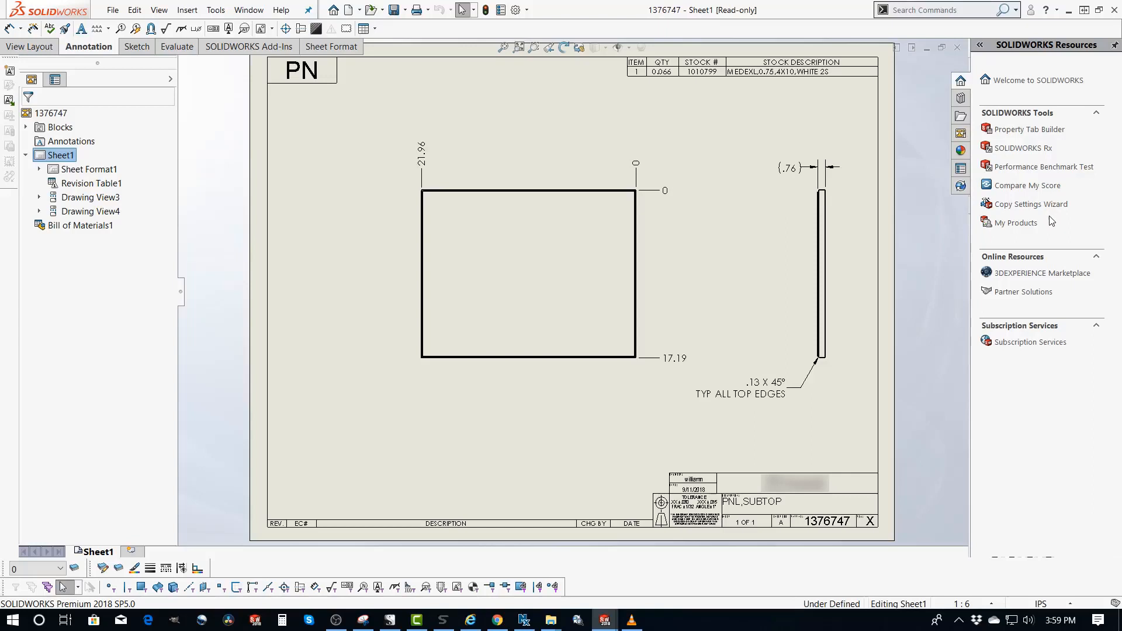
click(961, 98)
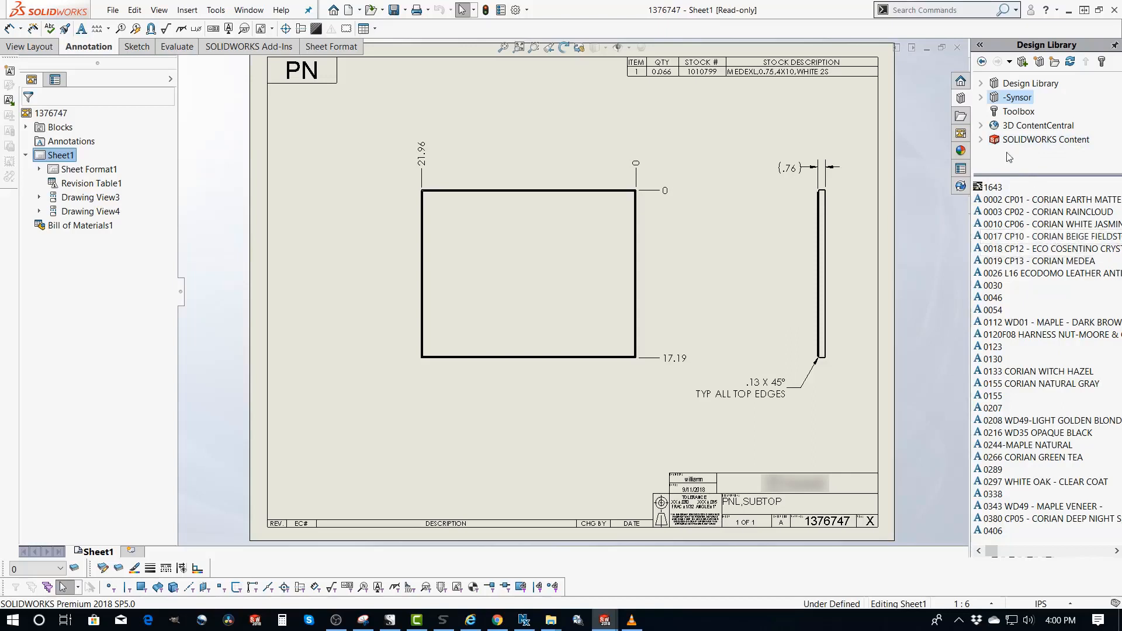
click(960, 117)
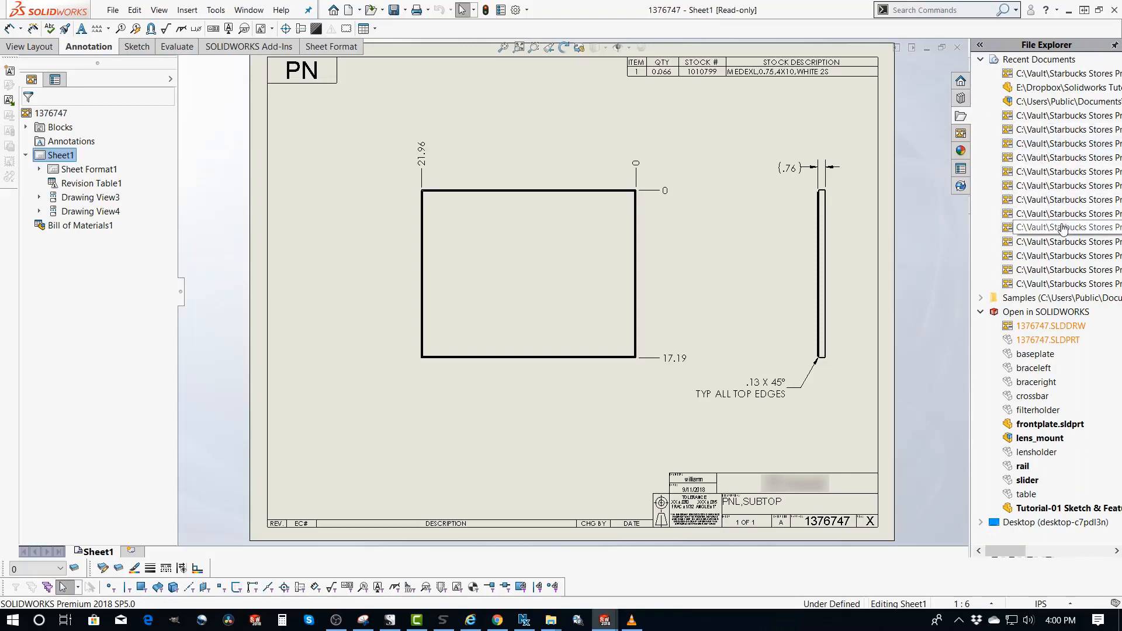
mouse_move(1063, 232)
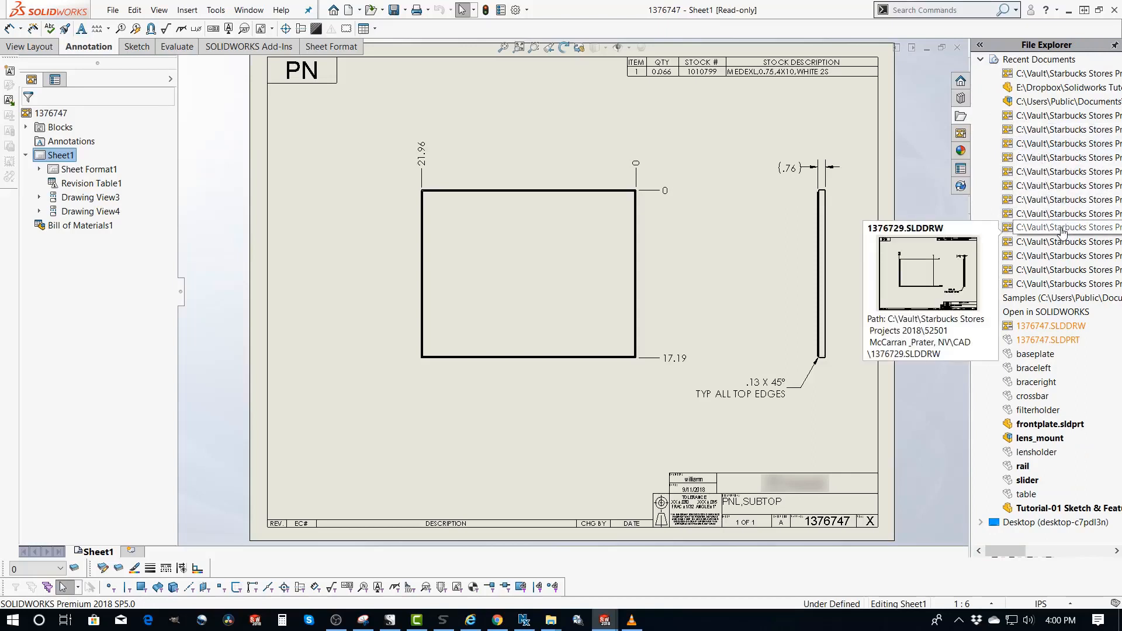
click(960, 134)
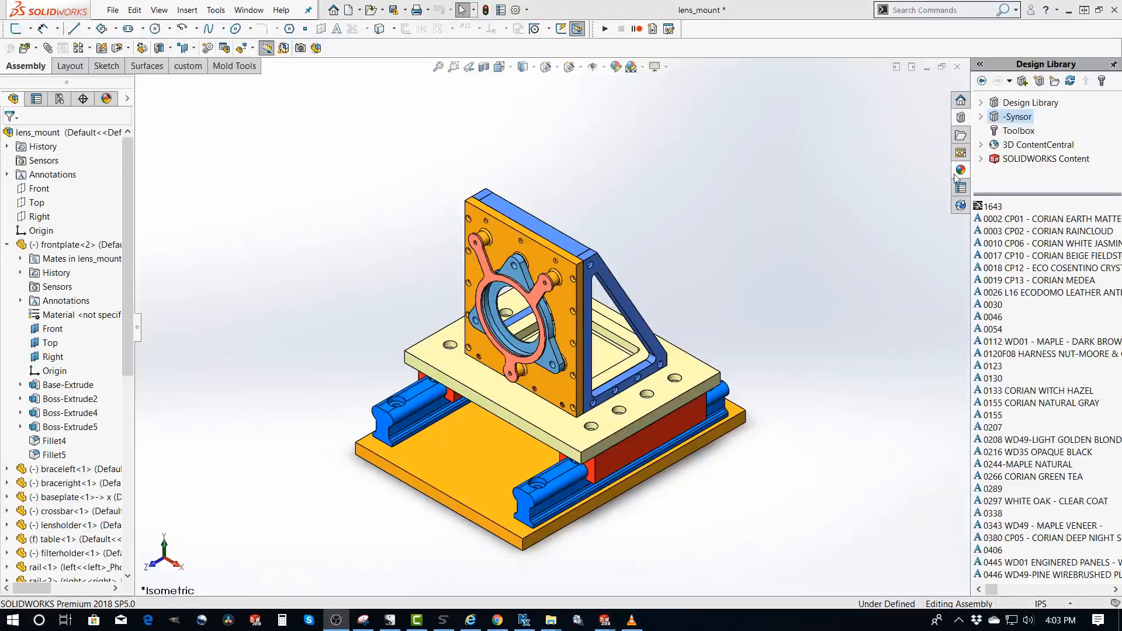
- Browse the Plastic appearances and the Scenes category for the assembly, and display the drawing's custom properties form
click(961, 171)
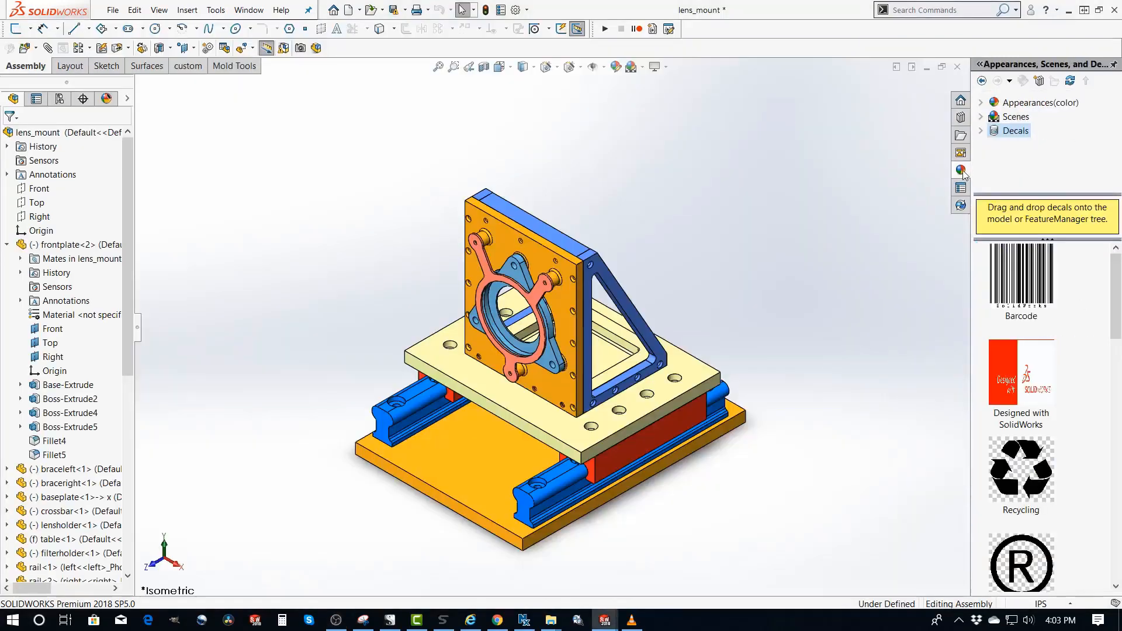
click(981, 103)
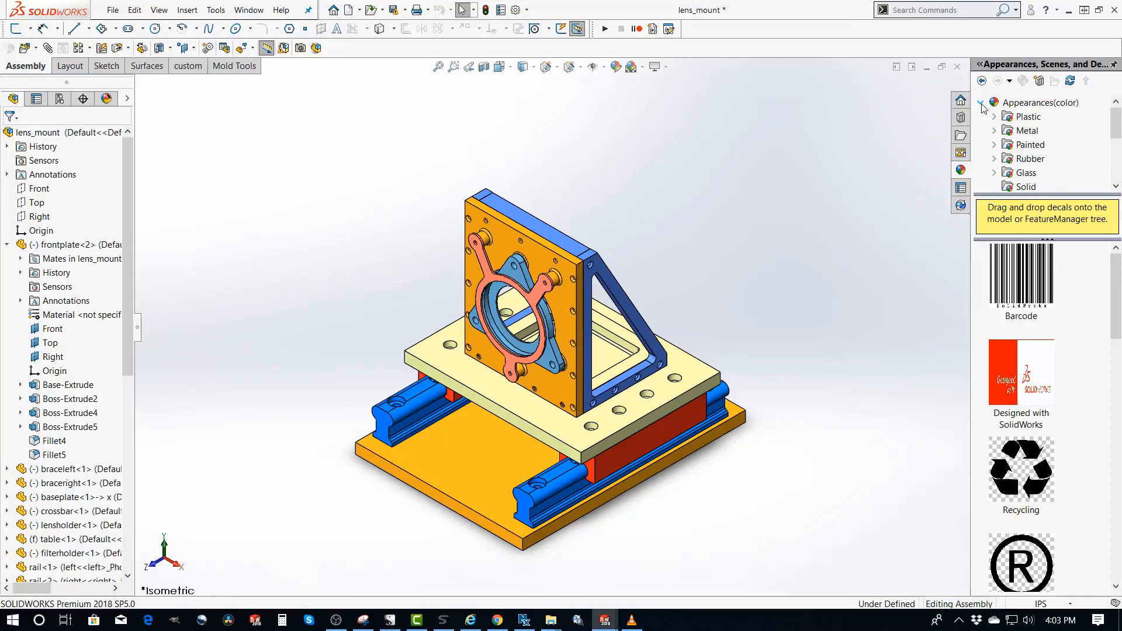
click(1005, 118)
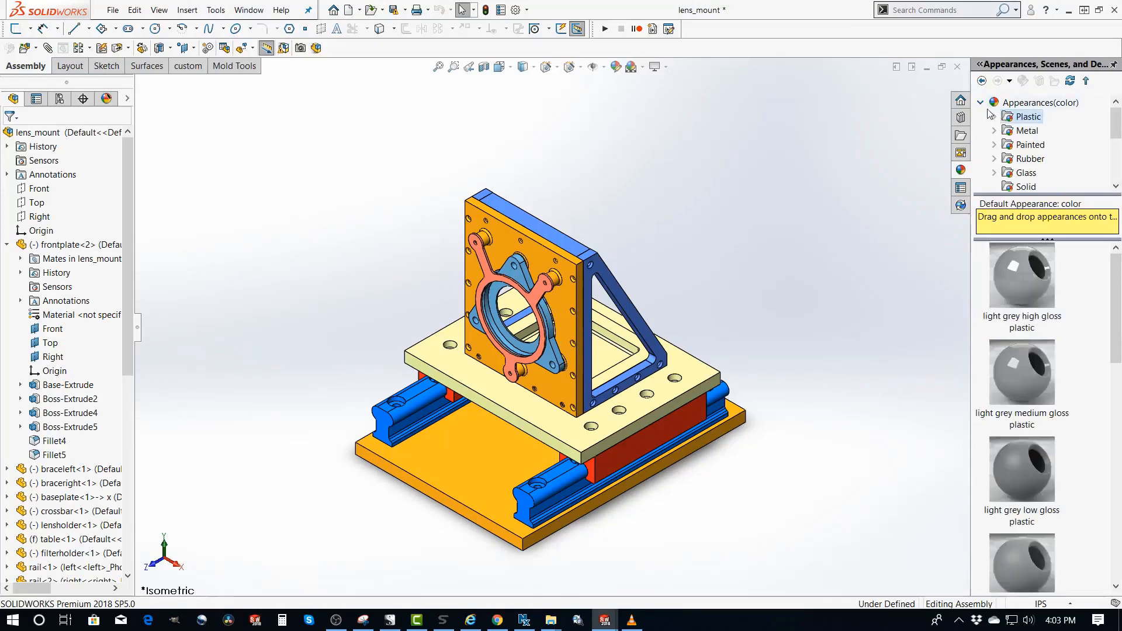
click(981, 103)
click(981, 117)
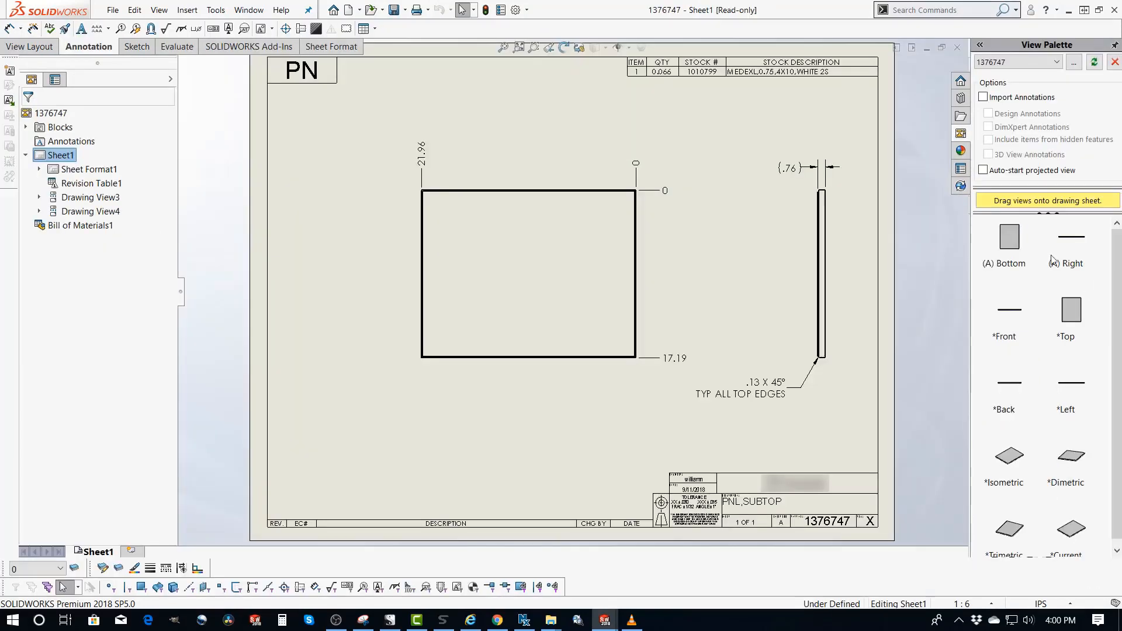
click(961, 170)
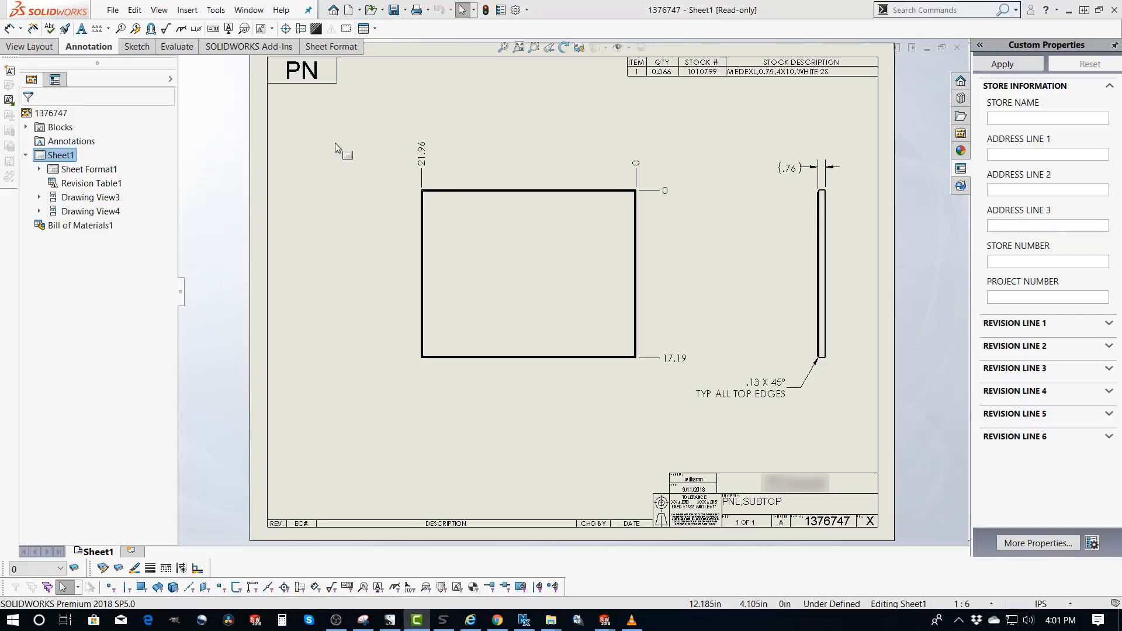
- Hide the Task Pane in the drawing window and show it again
click(159, 10)
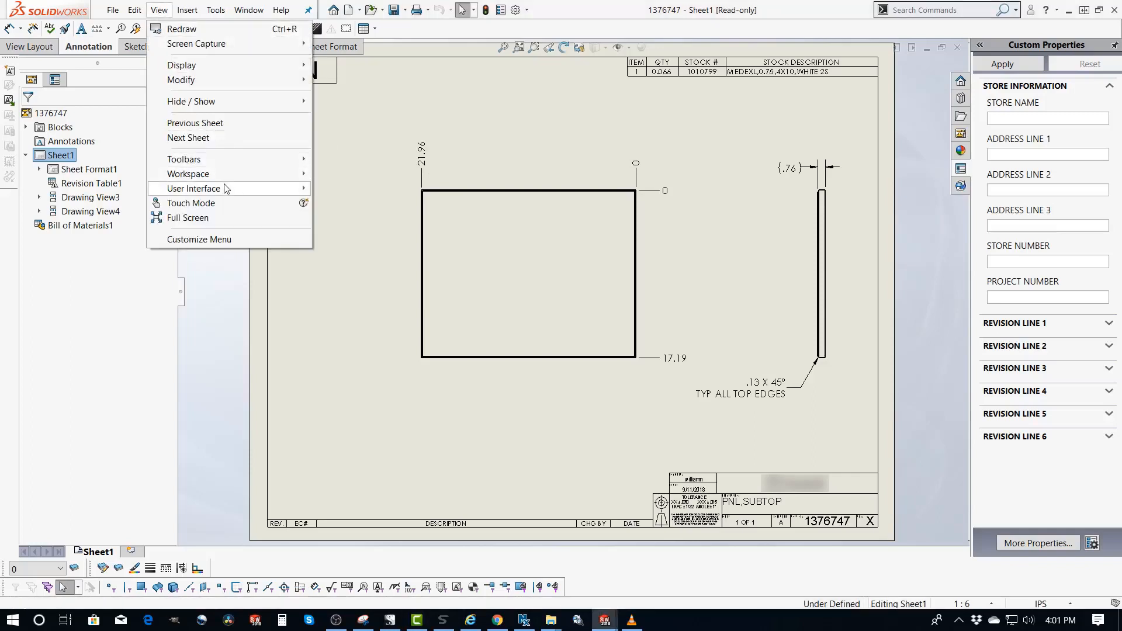
mouse_move(227, 188)
click(359, 218)
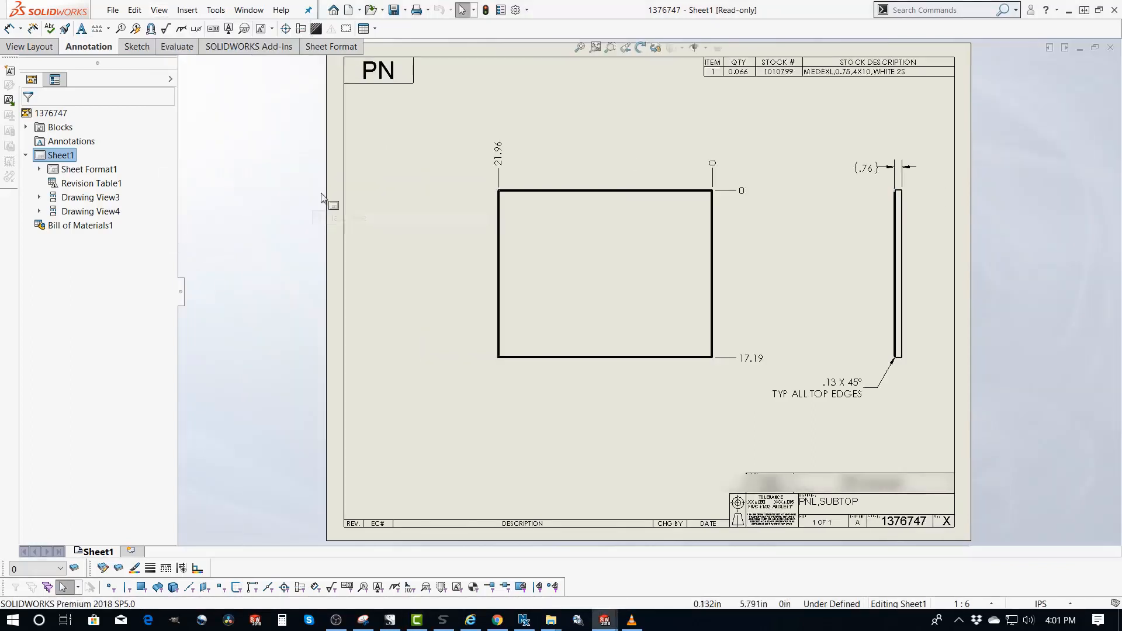
click(160, 10)
mouse_move(227, 189)
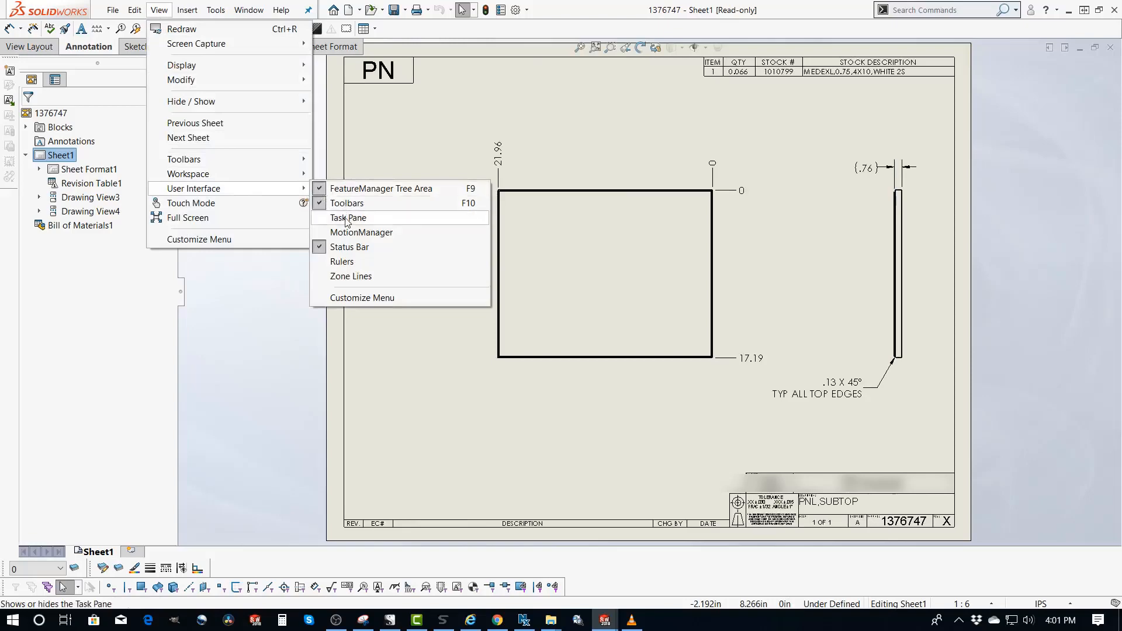
click(369, 218)
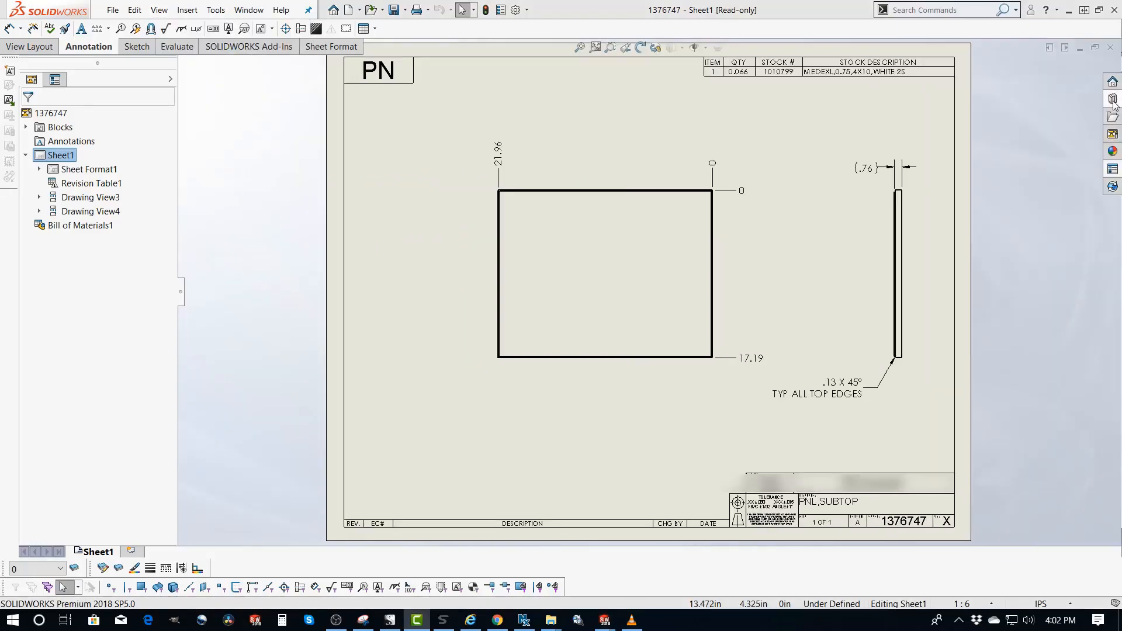
- Expand the Design Library in the Task Pane and undock the pane so it floats over the drawing sheet
click(1111, 99)
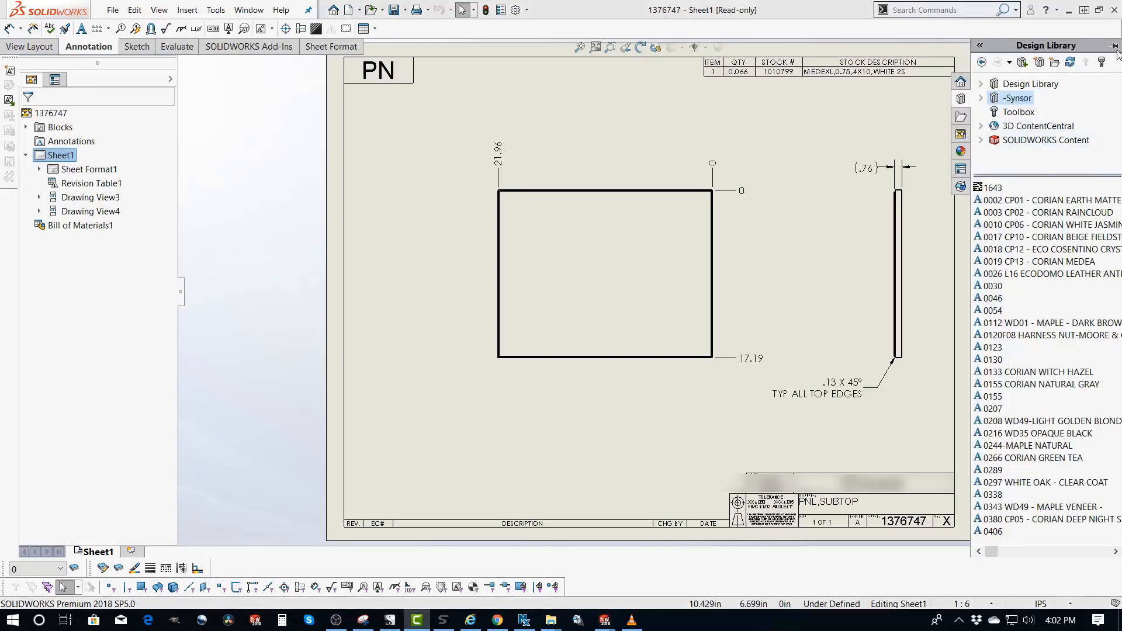
click(1114, 47)
click(1114, 46)
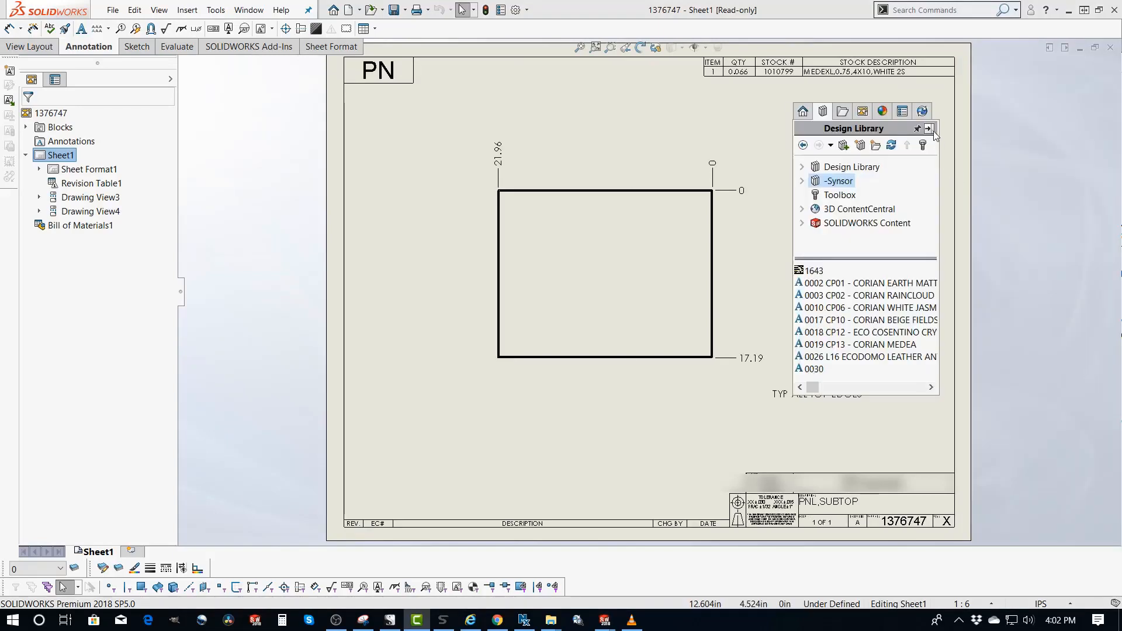
- Dock the floating Design Library pane back at the side of the drawing window
click(929, 128)
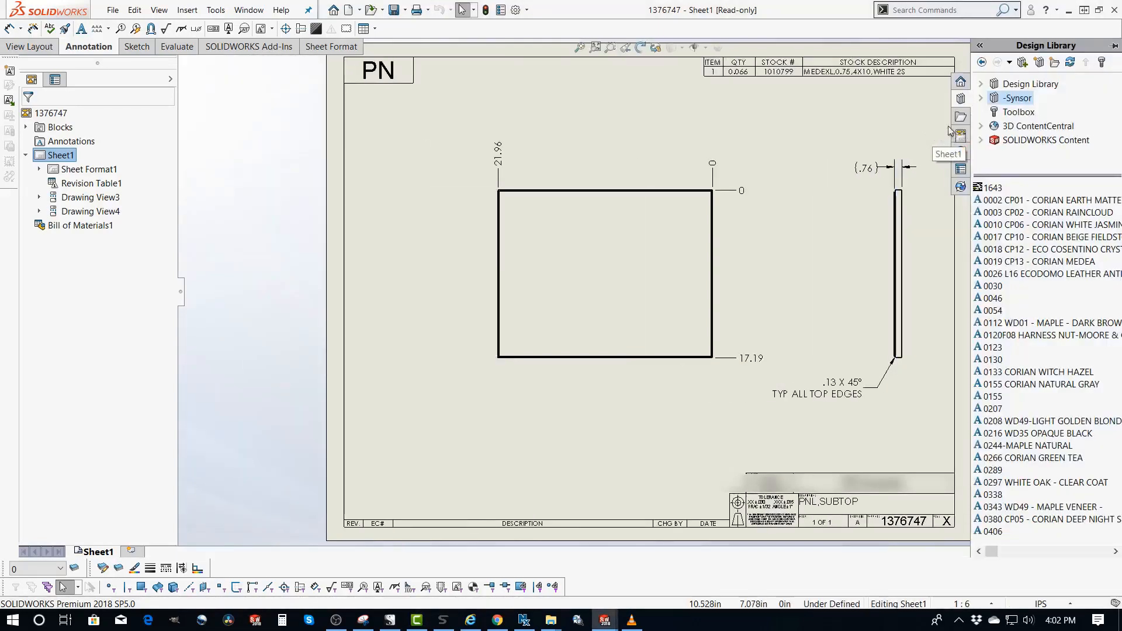
double_click(1008, 46)
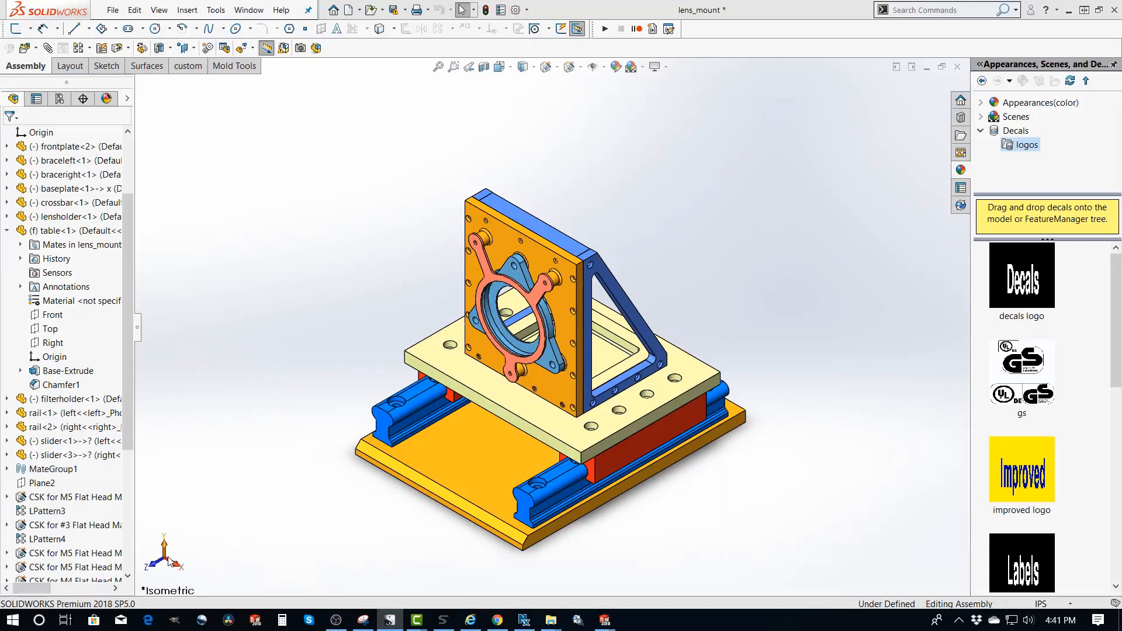
- Select the front face of the frontplate in lens_mount and display the component's Move with Triad handles
click(498, 247)
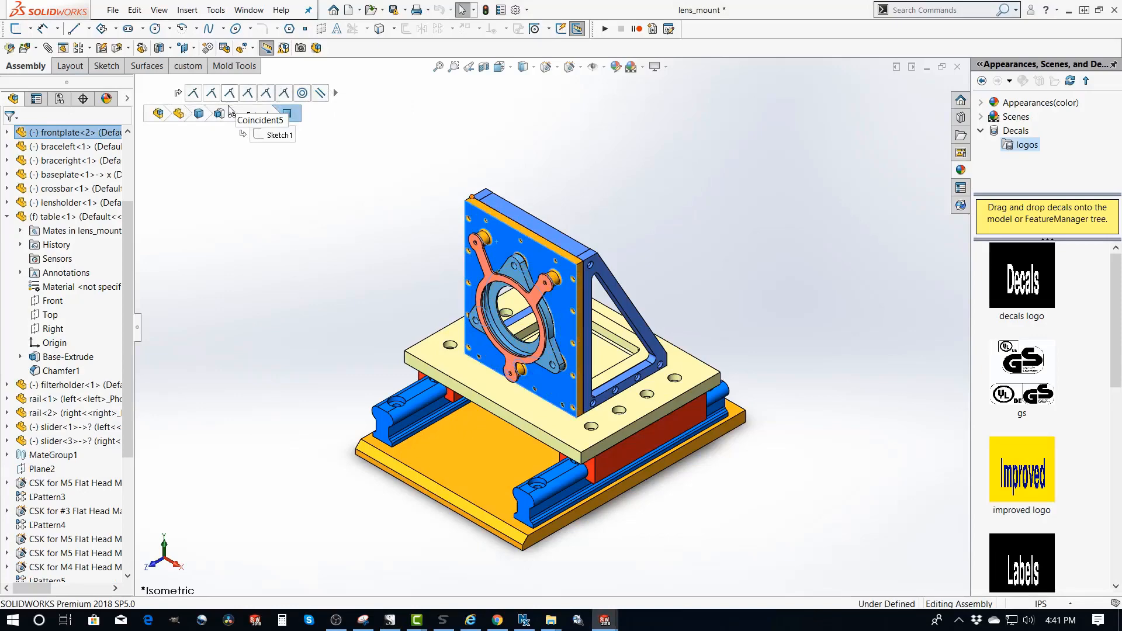
right_click(498, 245)
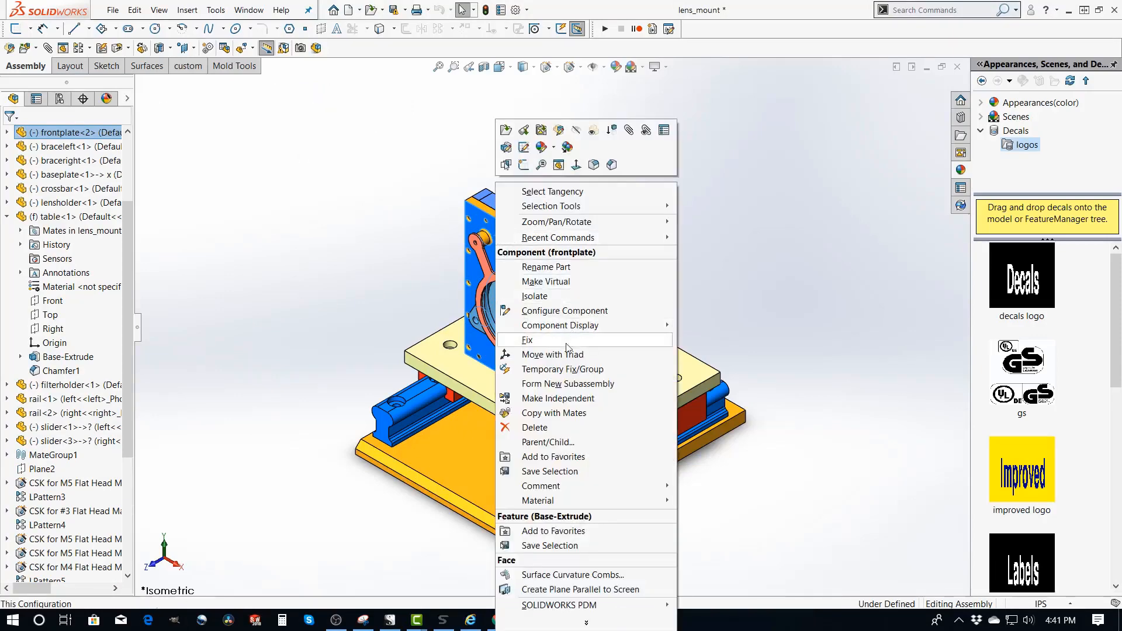
click(558, 354)
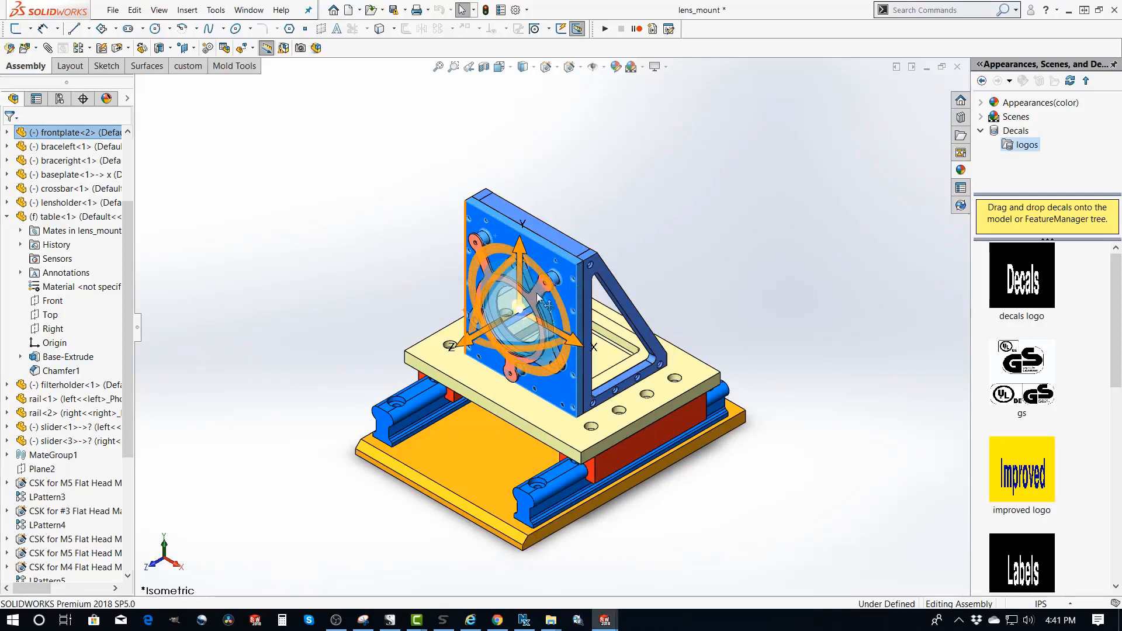
- Dismiss the frontplate's triad and highlight the lens_mount assembly's Origin from the feature tree
drag(128, 300, 128, 235)
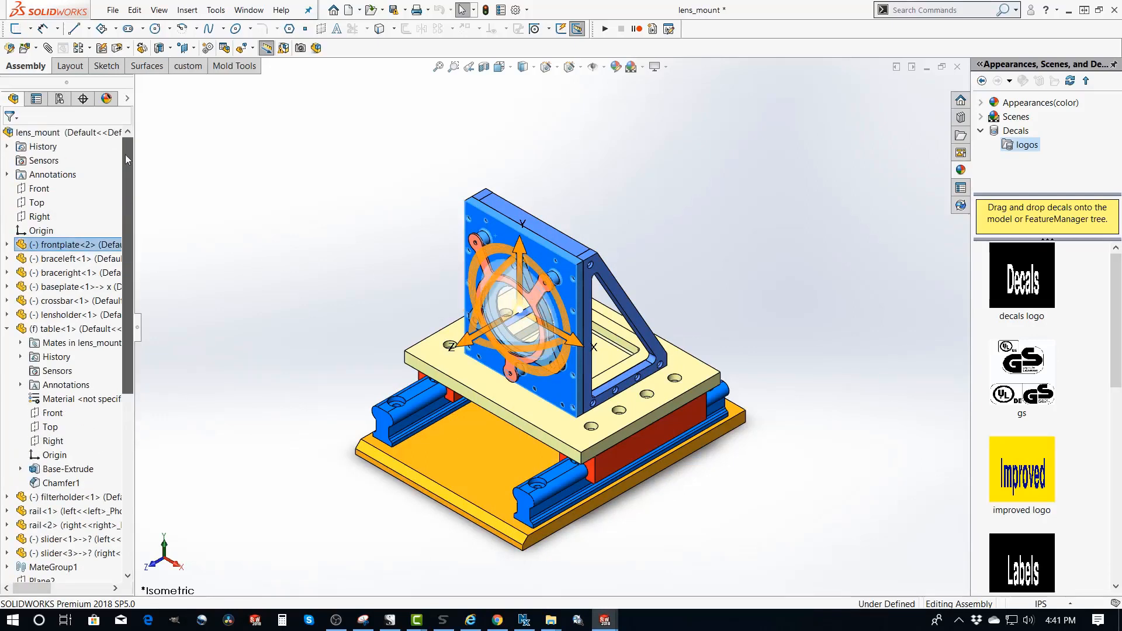
click(39, 231)
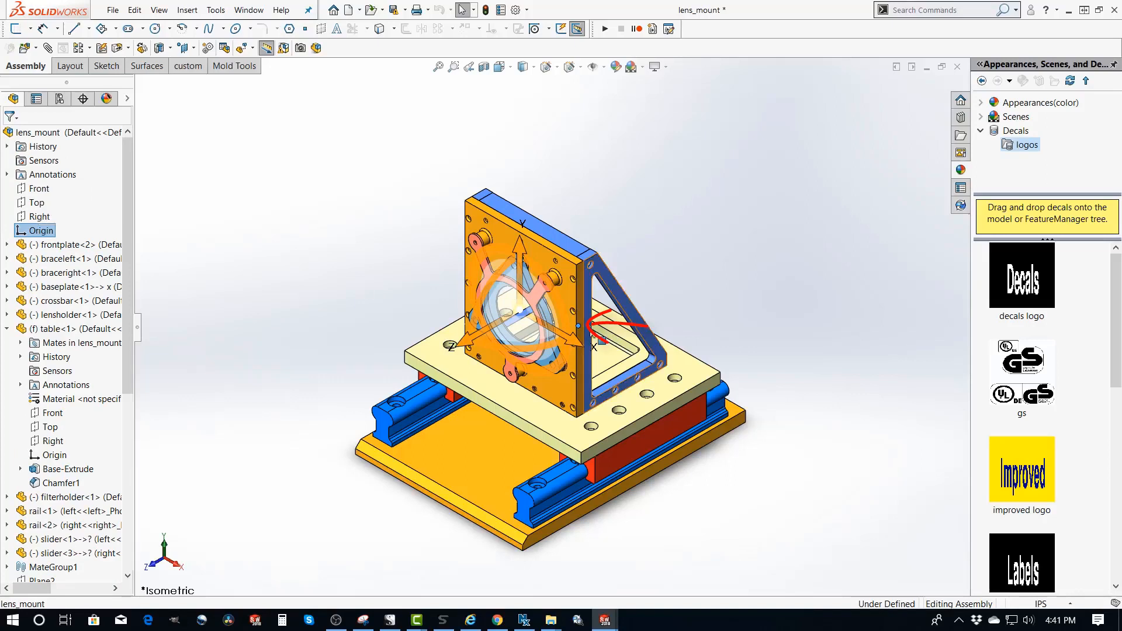
click(783, 257)
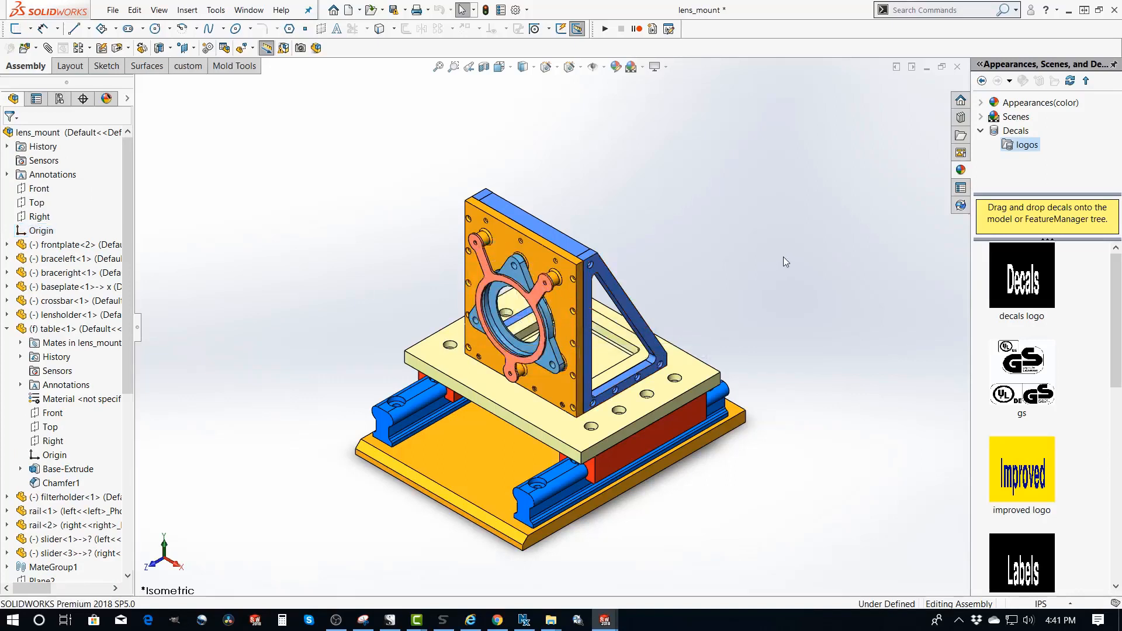
click(42, 230)
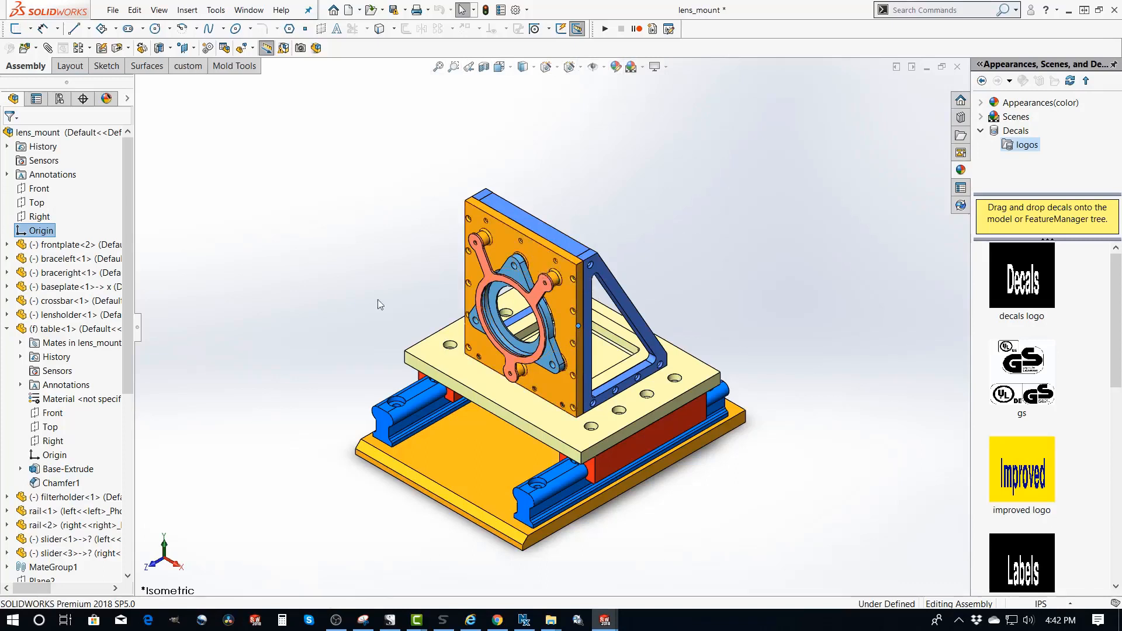
- Open Sketch1 under the table part's Base-Extrude for editing within the assembly and exit the sketch
click(21, 469)
right_click(69, 483)
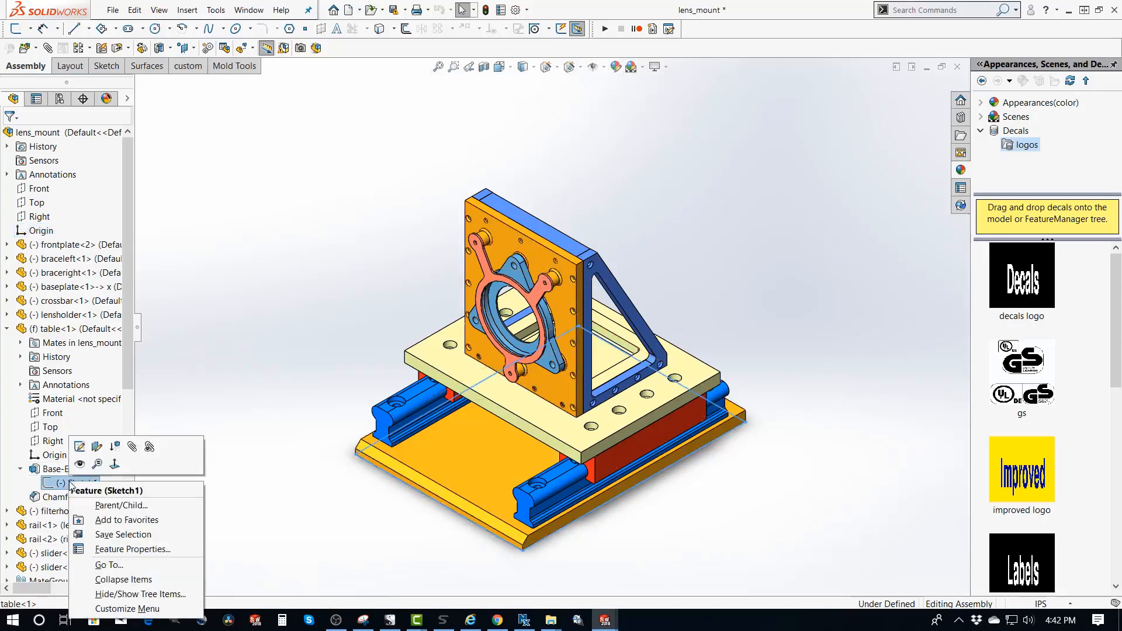
click(81, 447)
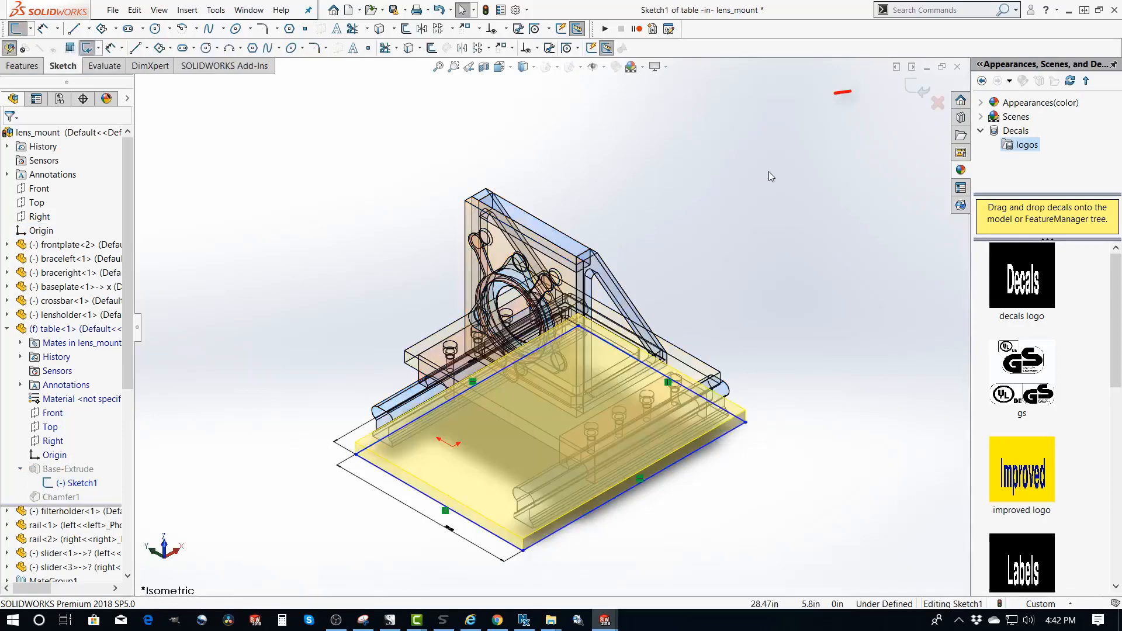
click(921, 90)
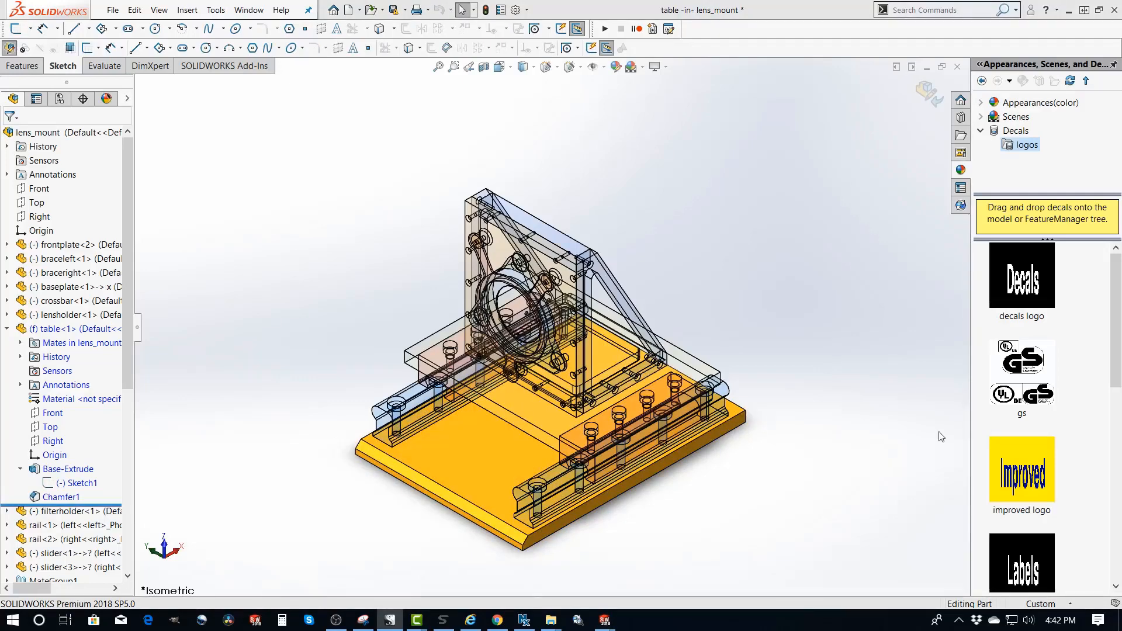
- Open the table part's Chamfer1 definition to view its parameters and close it without changes
right_click(72, 496)
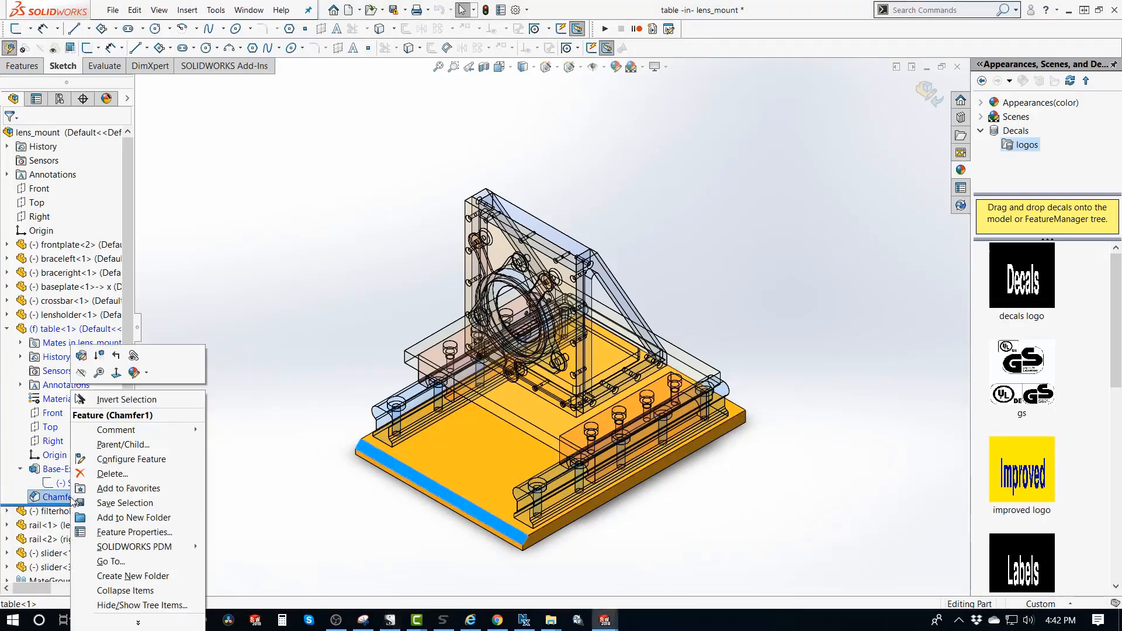
click(83, 354)
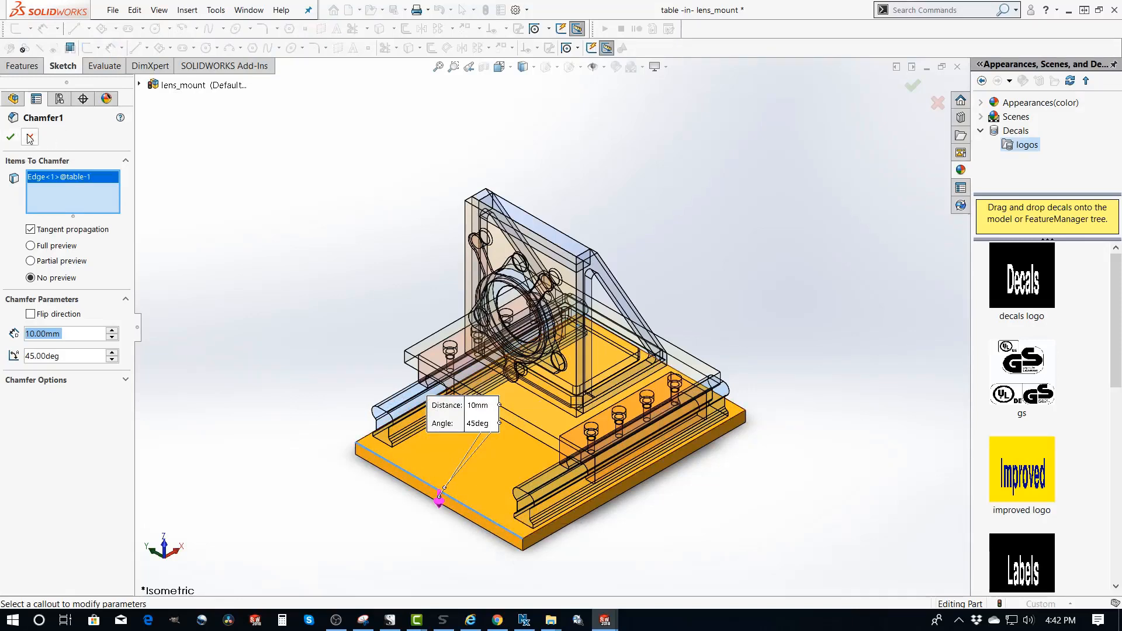
key(Return)
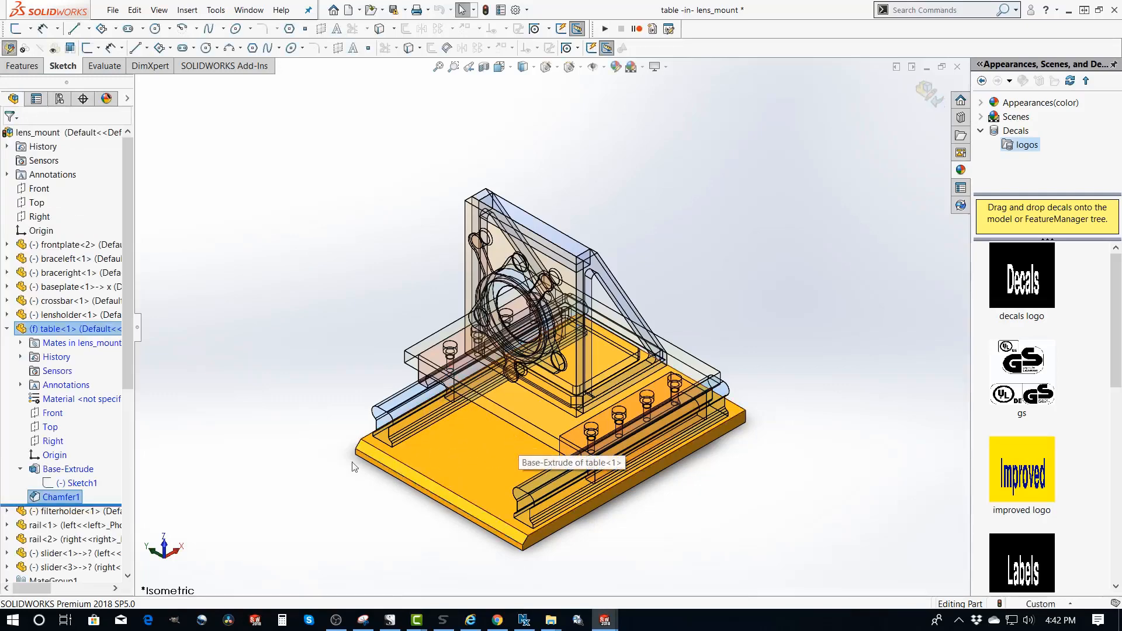
- Open the table part's Base-Extrude definition to view its settings and cancel the edit
right_click(61, 470)
click(76, 356)
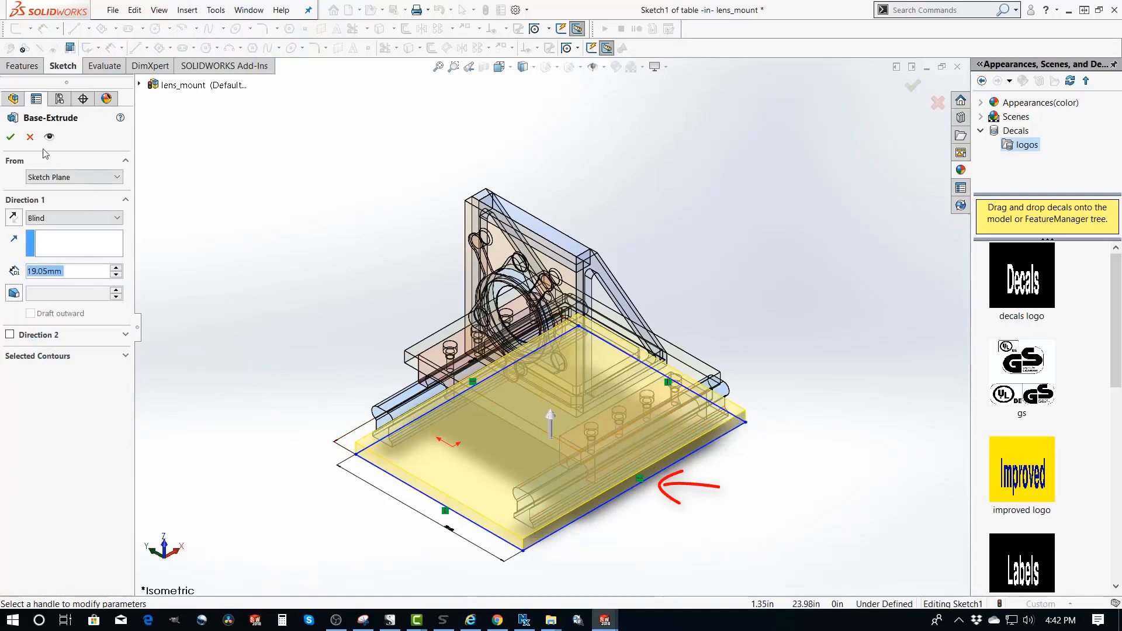
click(30, 137)
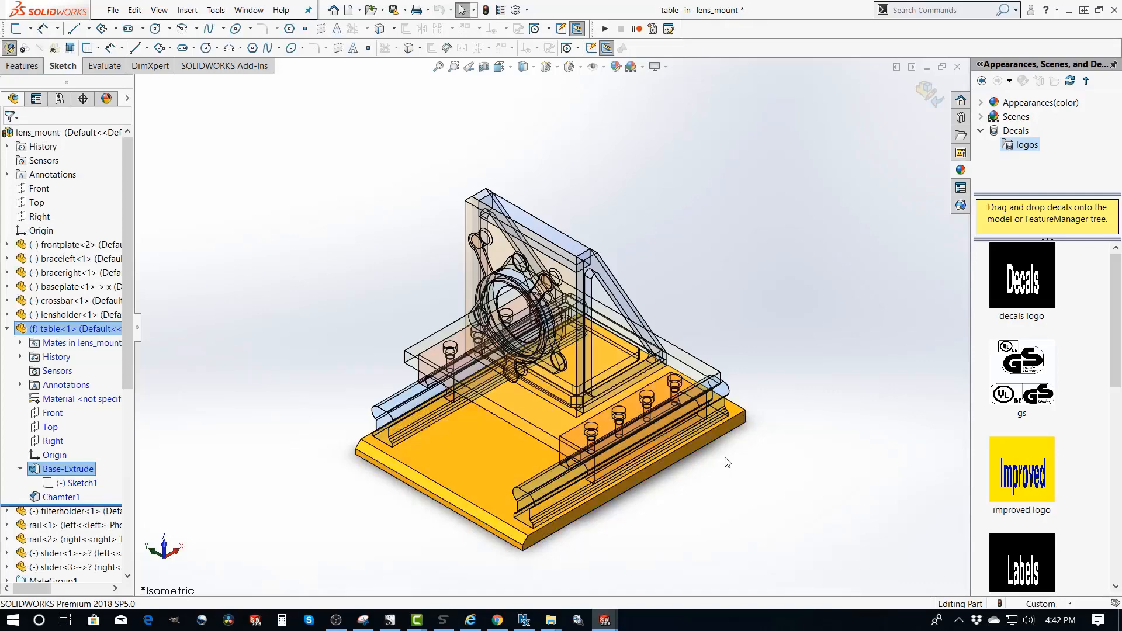
- Split the graphics area into four views and exit in-context editing of the table part
click(499, 66)
click(549, 149)
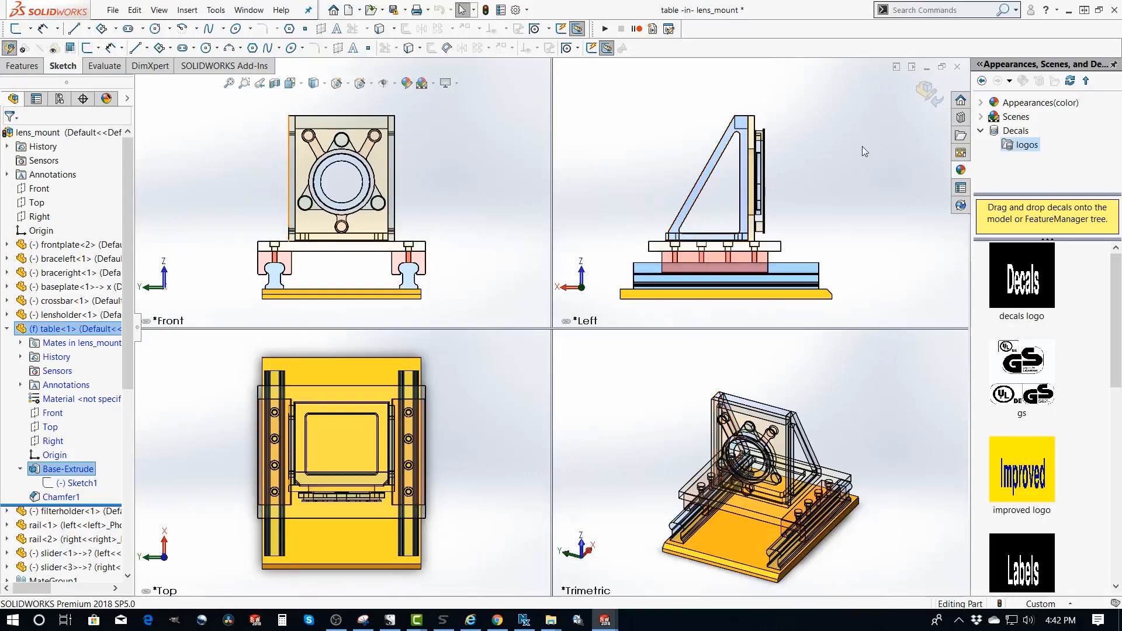
click(934, 101)
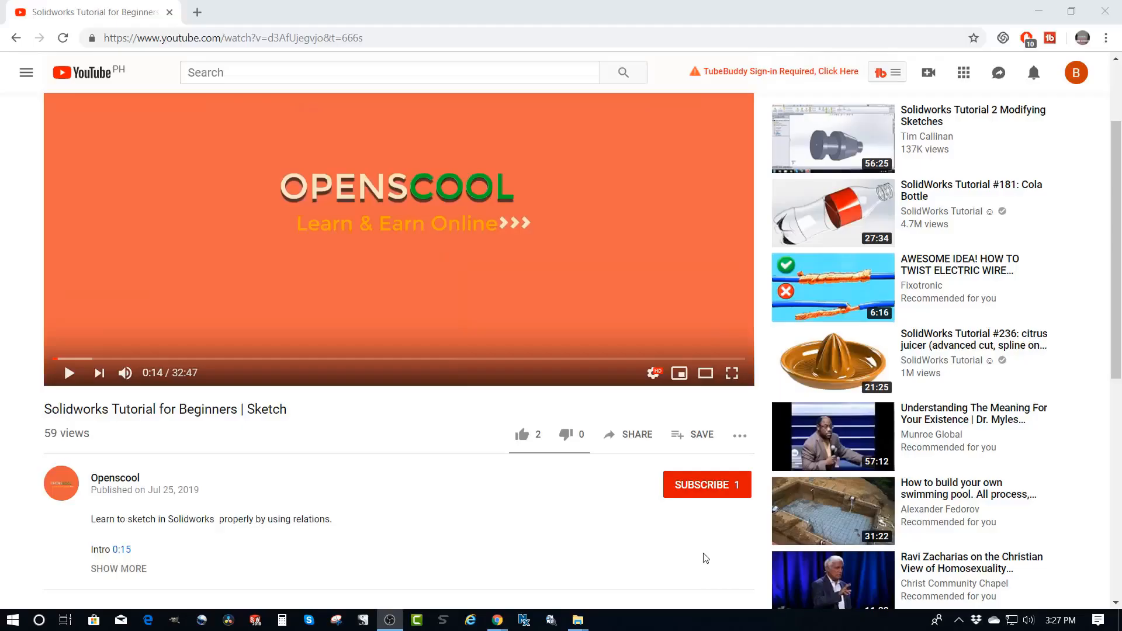